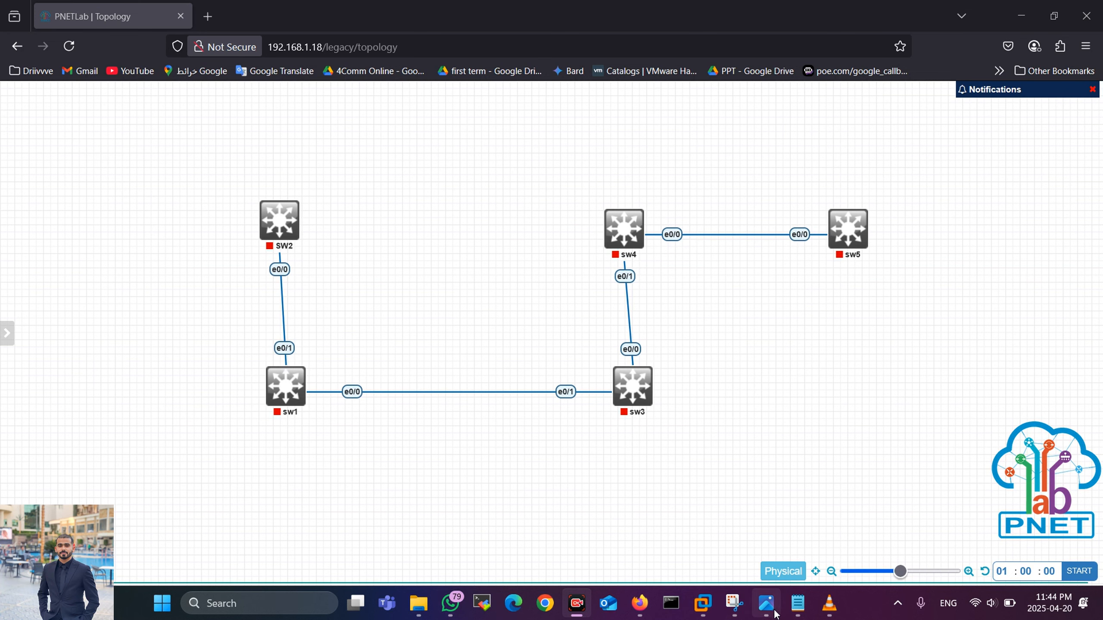
# Step: View the Telnet vs SSH comparison picture, then nudge SW2 slightly on the canvas
pyautogui.moveTo(767, 603)
pyautogui.click(766, 531)
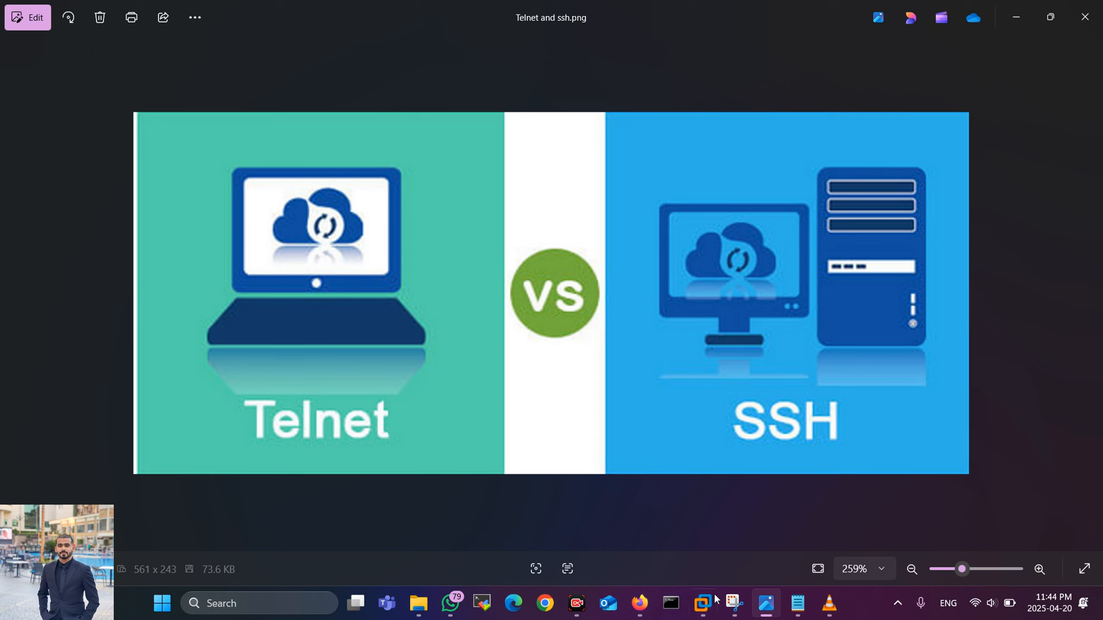
pyautogui.click(776, 612)
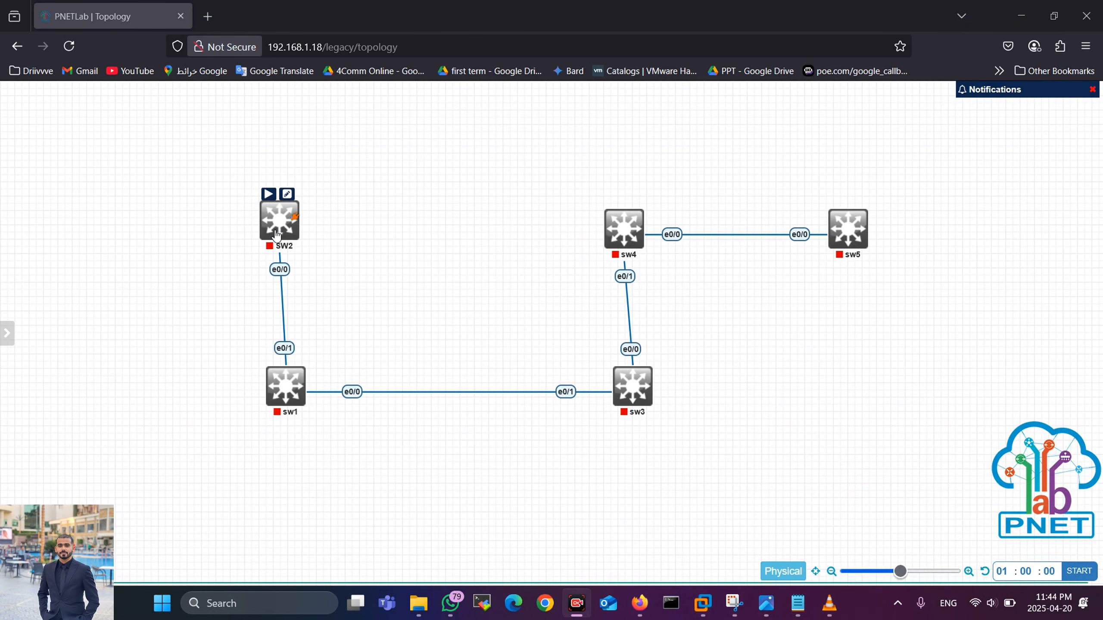
pyautogui.moveTo(280, 220); pyautogui.dragTo(284, 223)
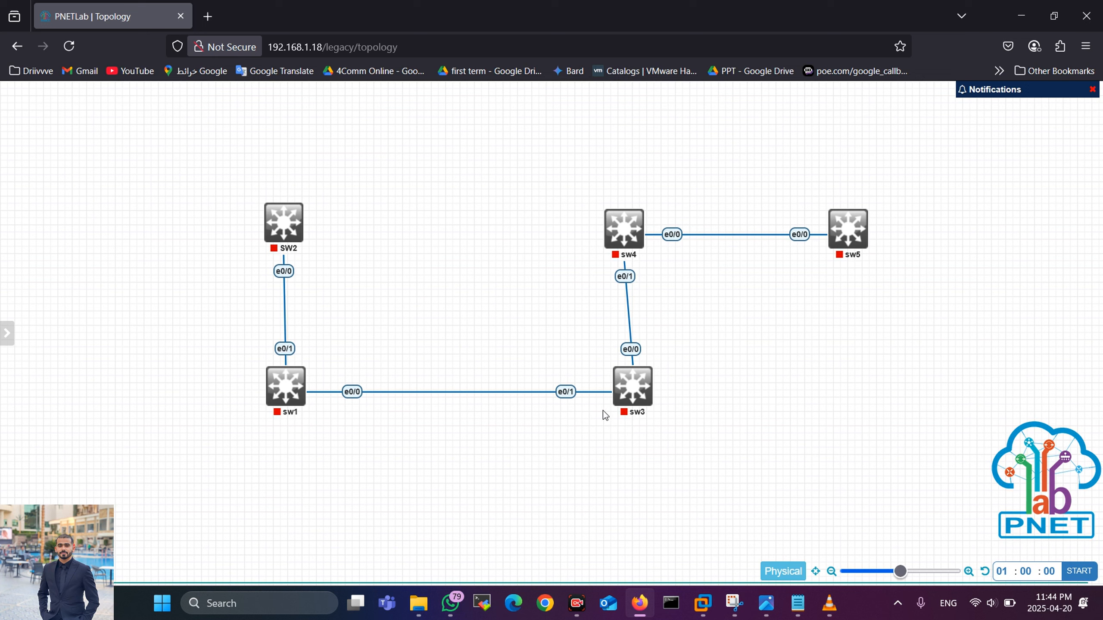
# Step: Power on sw1 and sw3 and briefly mark each with a check mark
pyautogui.click(274, 359)
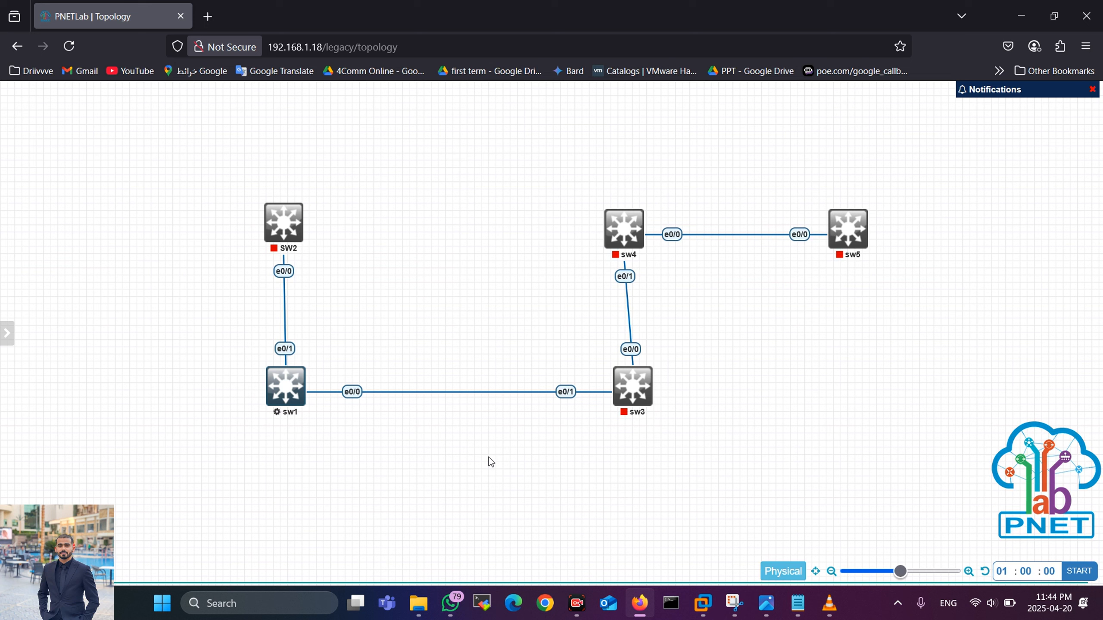
pyautogui.moveTo(653, 410)
pyautogui.click(621, 360)
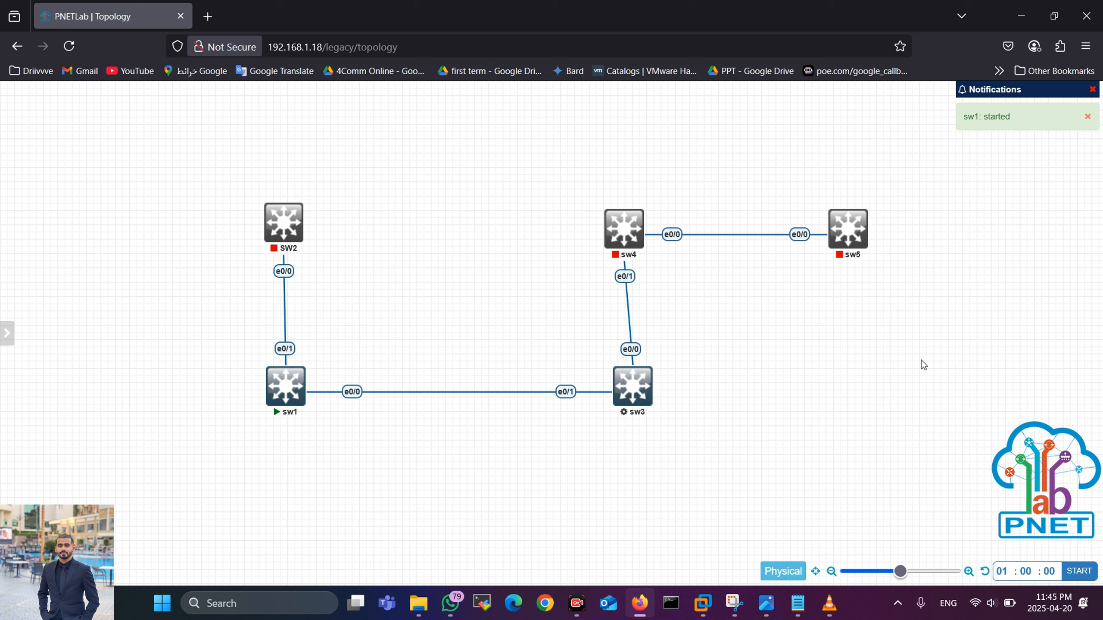
pyautogui.click(840, 579)
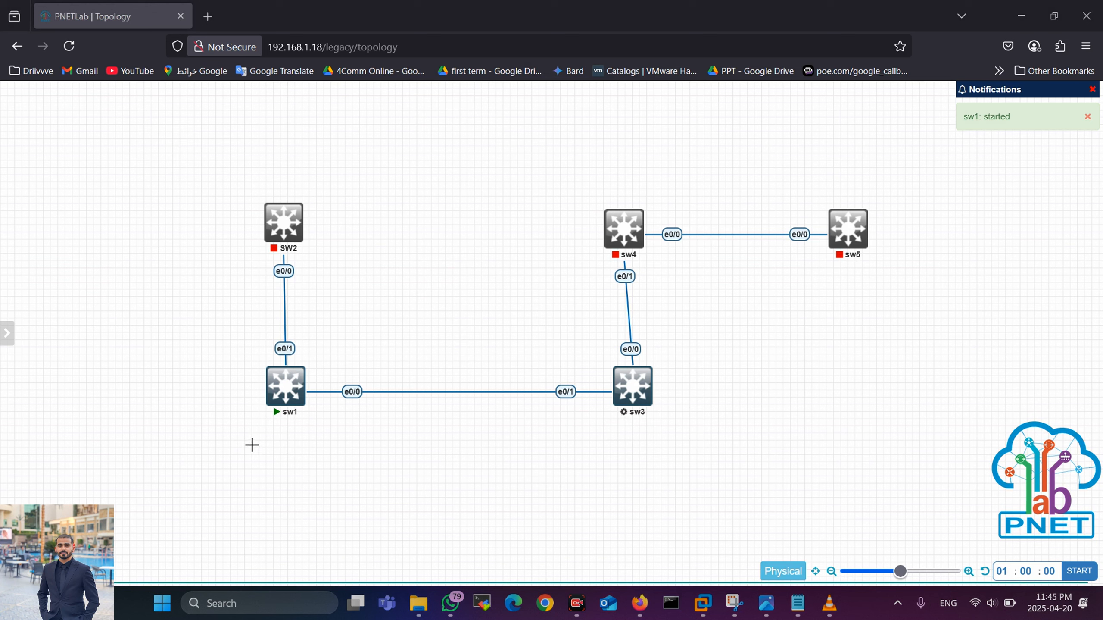
pyautogui.moveTo(252, 443); pyautogui.dragTo(283, 443)
pyautogui.moveTo(613, 430); pyautogui.dragTo(665, 411)
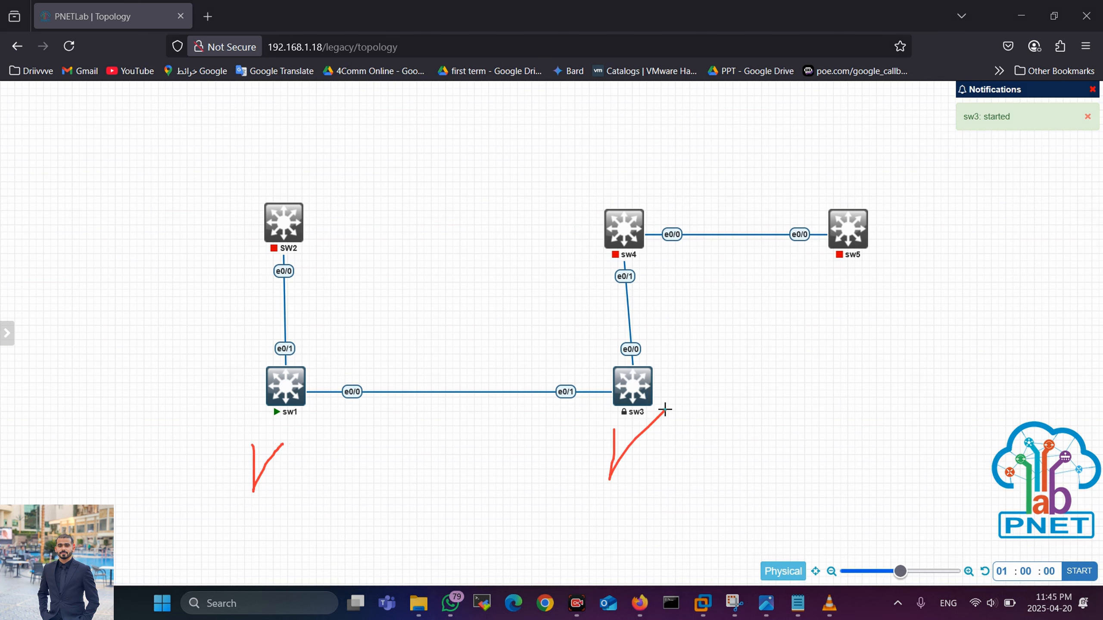
pyautogui.click(841, 572)
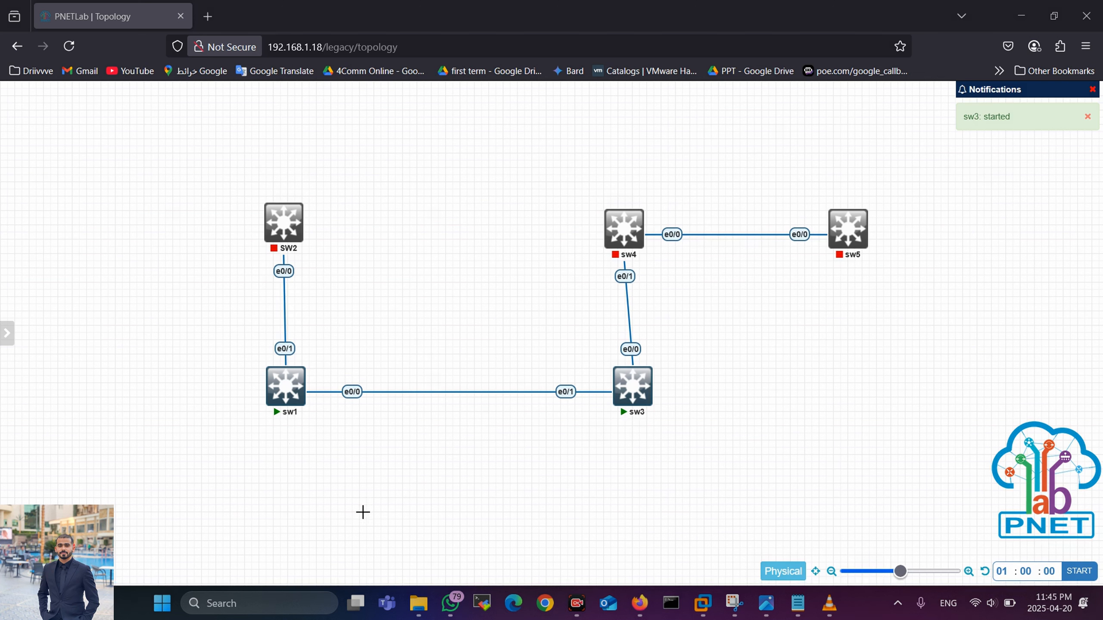
# Step: Launch a telnet console to sw1 and move its window to the right
pyautogui.click(285, 385)
pyautogui.click(616, 191)
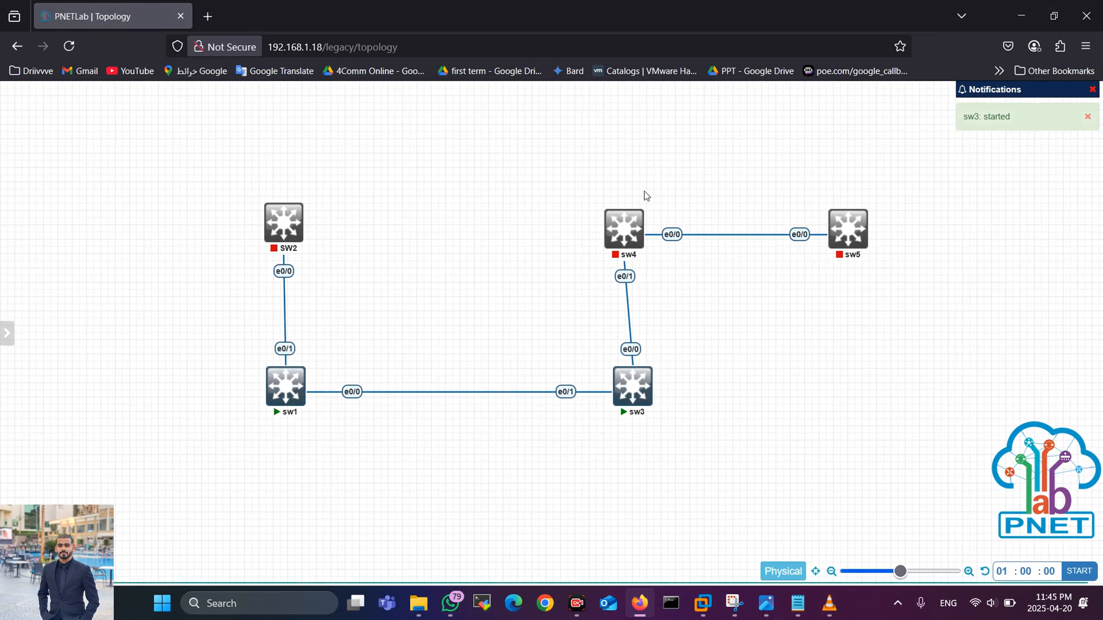
pyautogui.moveTo(258, 87); pyautogui.dragTo(675, 173)
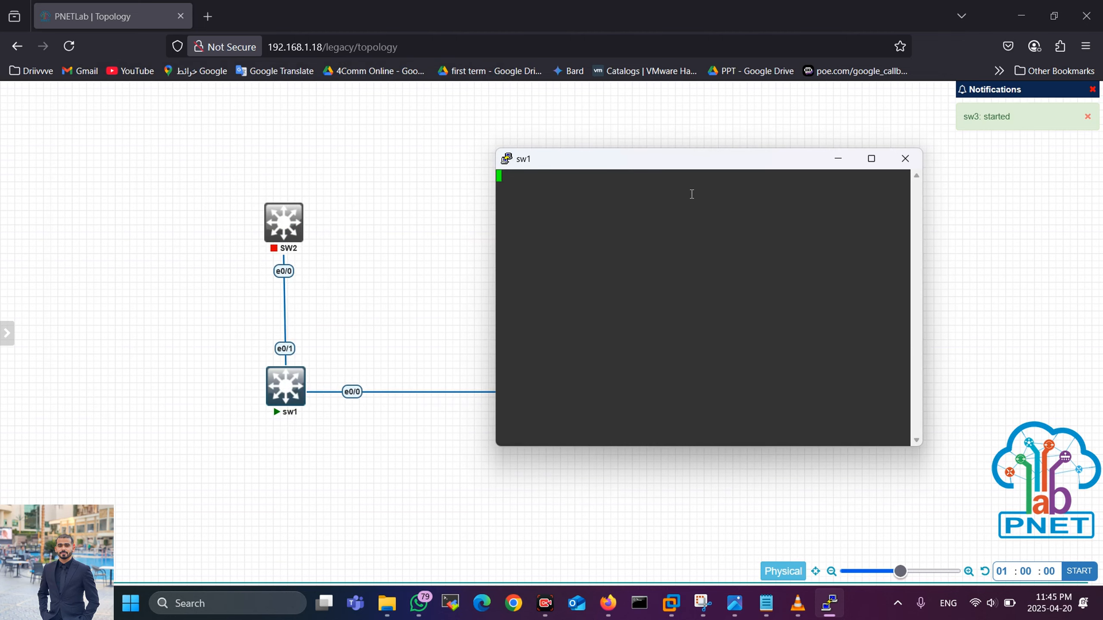
# Step: Enter privileged mode on sw1 with en, then global configuration with conf t
pyautogui.press('Return')
pyautogui.press('Return')
pyautogui.press('Return')
pyautogui.press('Return')
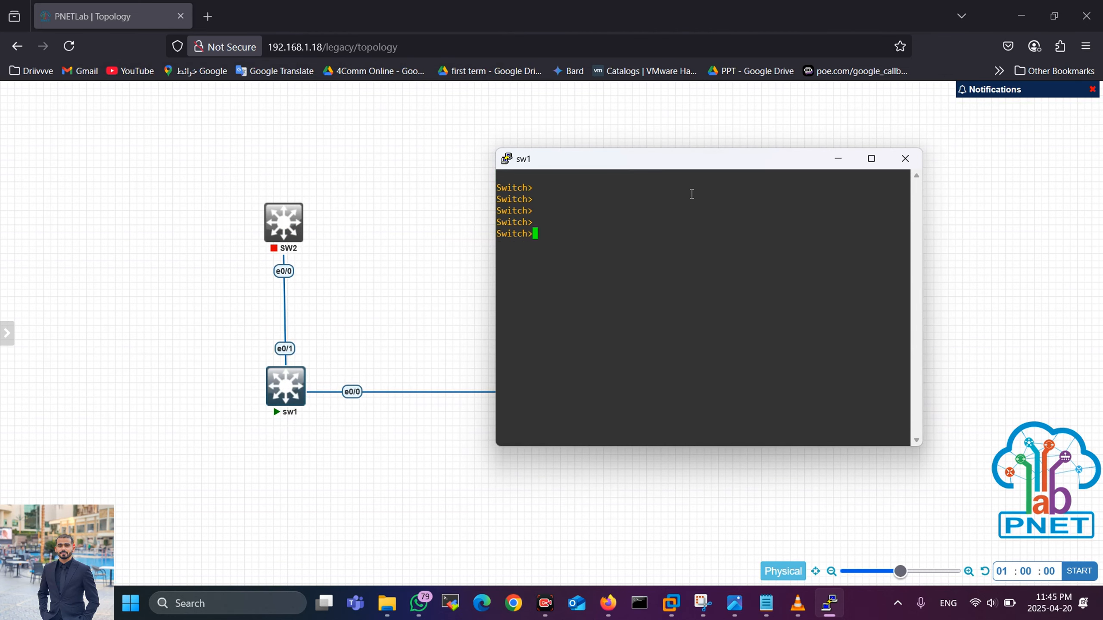
pyautogui.write('en')
pyautogui.press('Return')
pyautogui.press('Return')
pyautogui.press('Return')
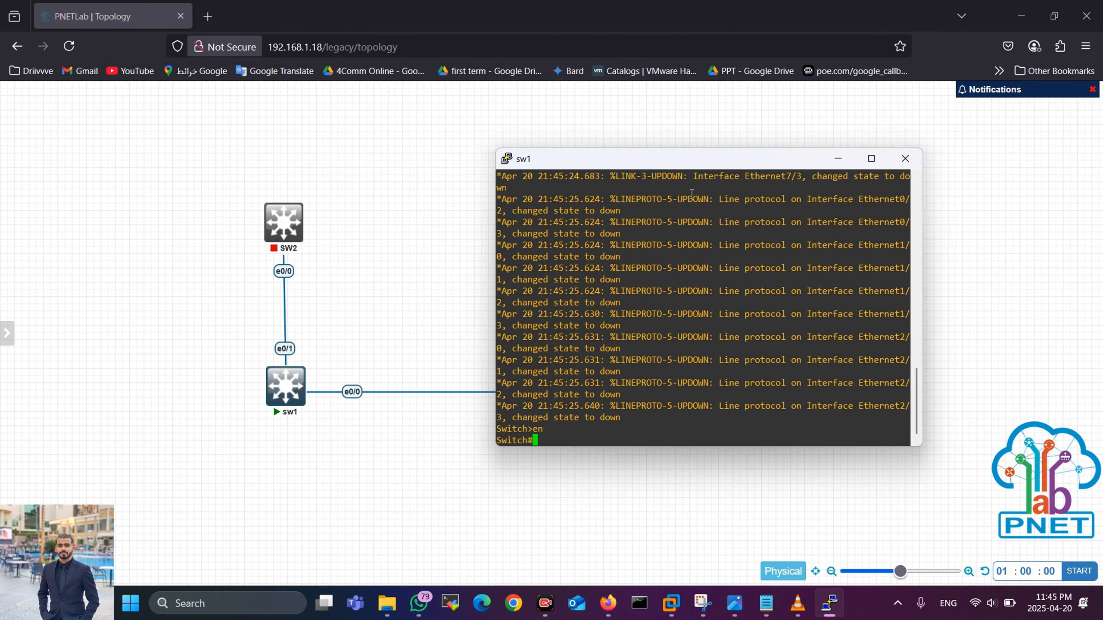
pyautogui.press('Return')
pyautogui.press('Return')
pyautogui.write('conf t')
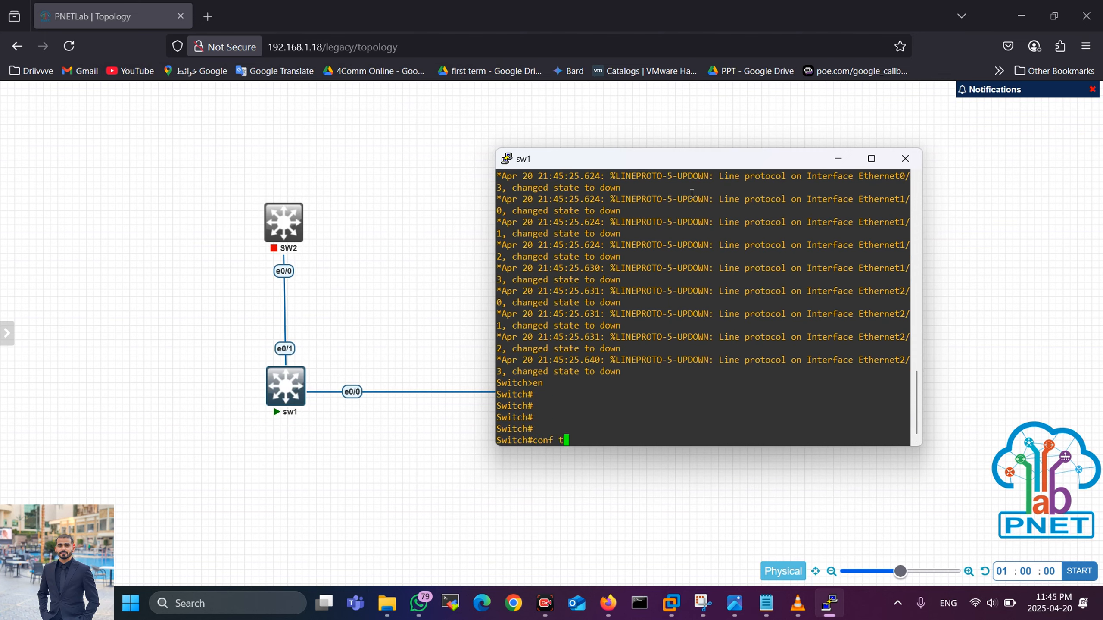
pyautogui.press('Return')
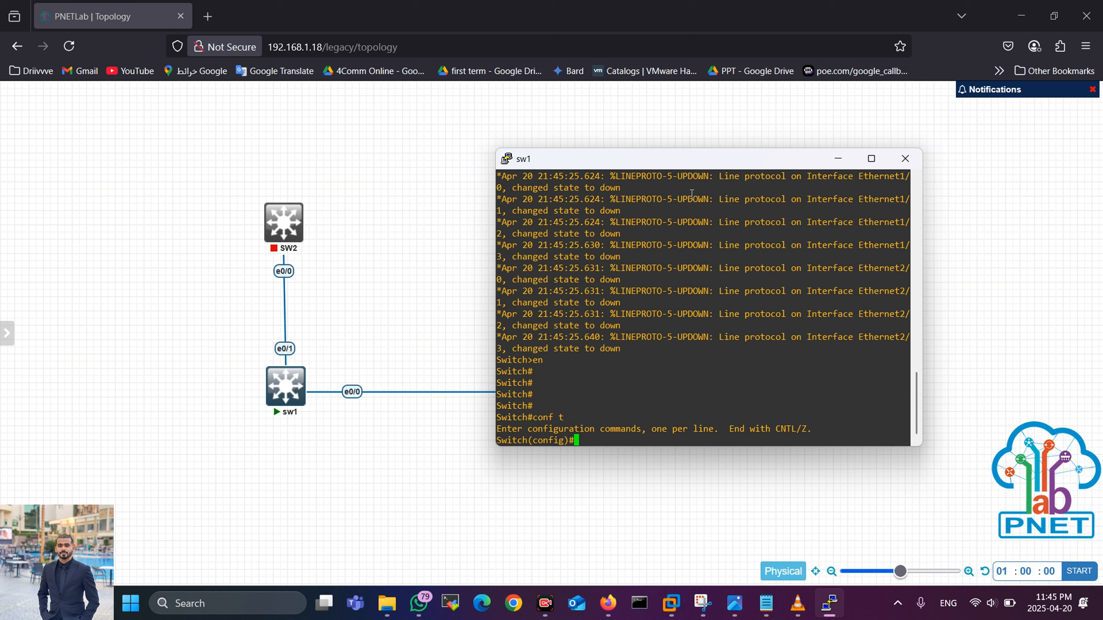
# Step: Set an enable secret password on sw1
pyautogui.write('enab')
pyautogui.press('Tab')
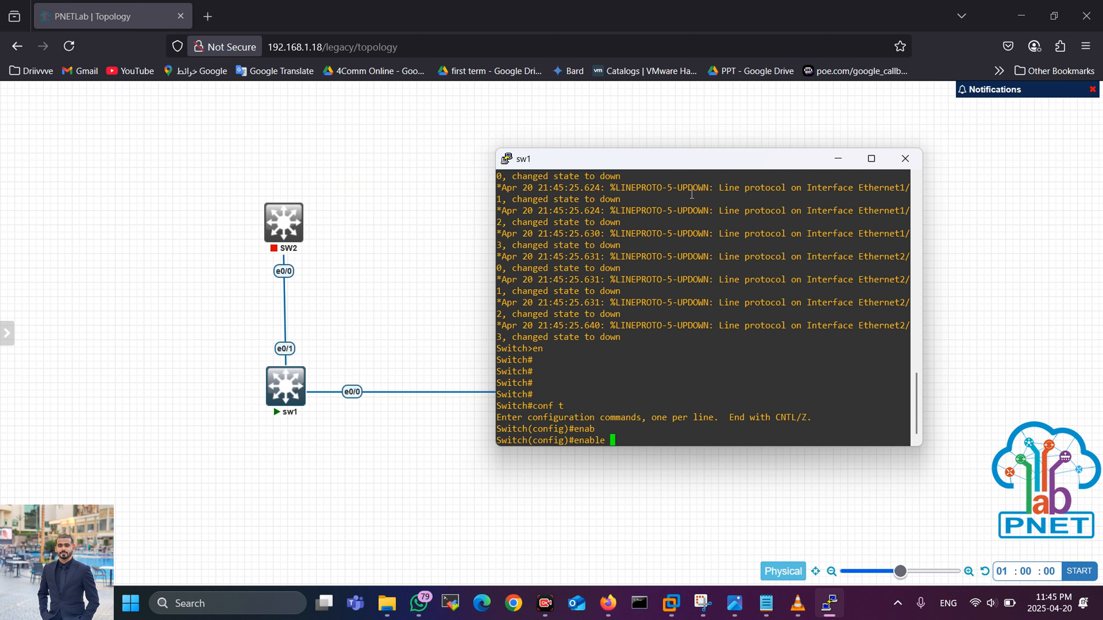
pyautogui.write('secr')
pyautogui.press('Tab')
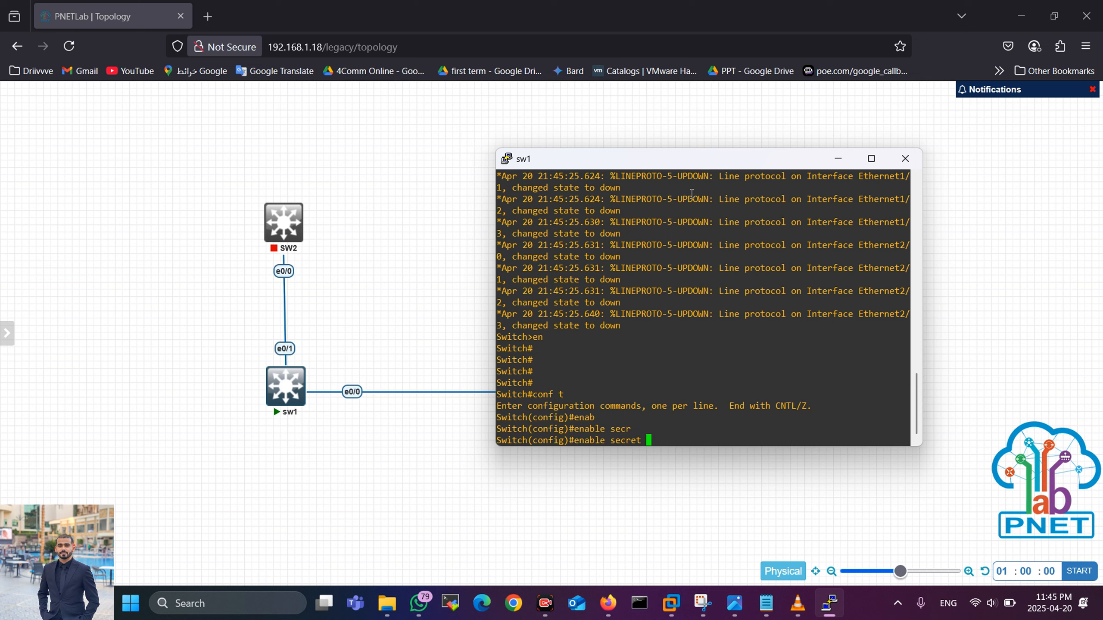
pyautogui.write('cisco')
pyautogui.press('Return')
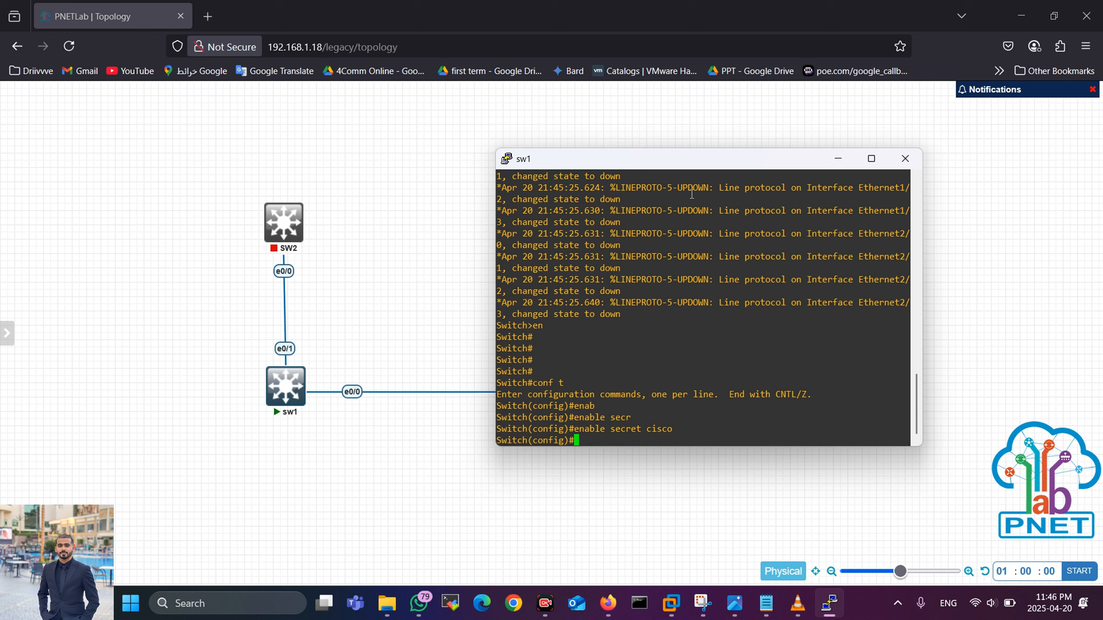
# Step: Begin the username command with the local user's name and privilege 15
pyautogui.write('user')
pyautogui.press('Tab')
pyautogui.write('n')
pyautogui.press('Tab')
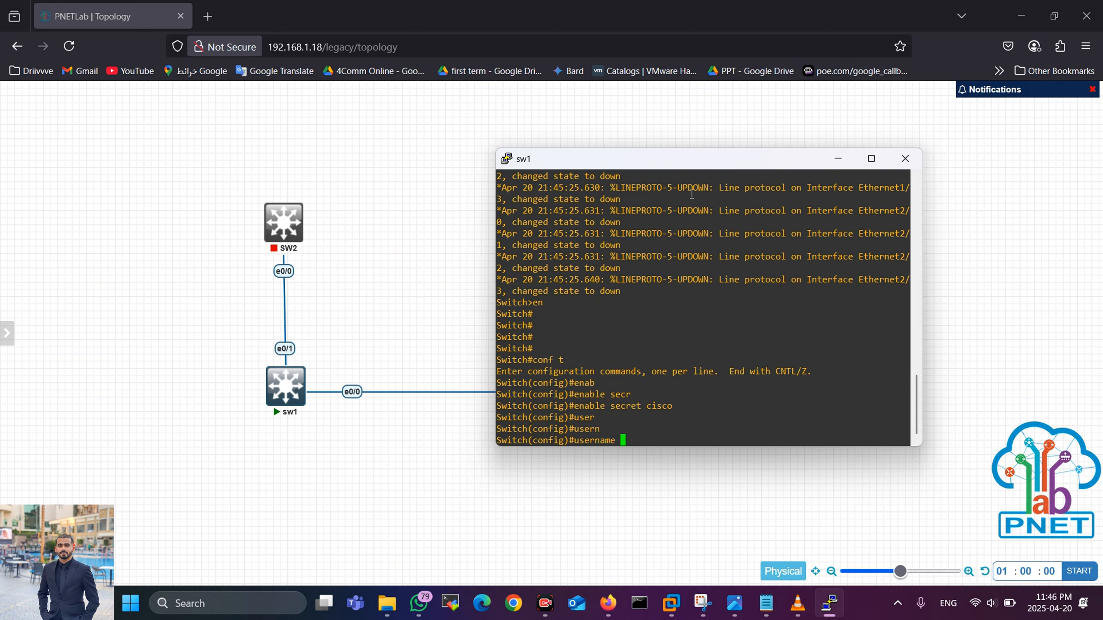
pyautogui.write('ali pr')
pyautogui.press('Tab')
pyautogui.write('15')
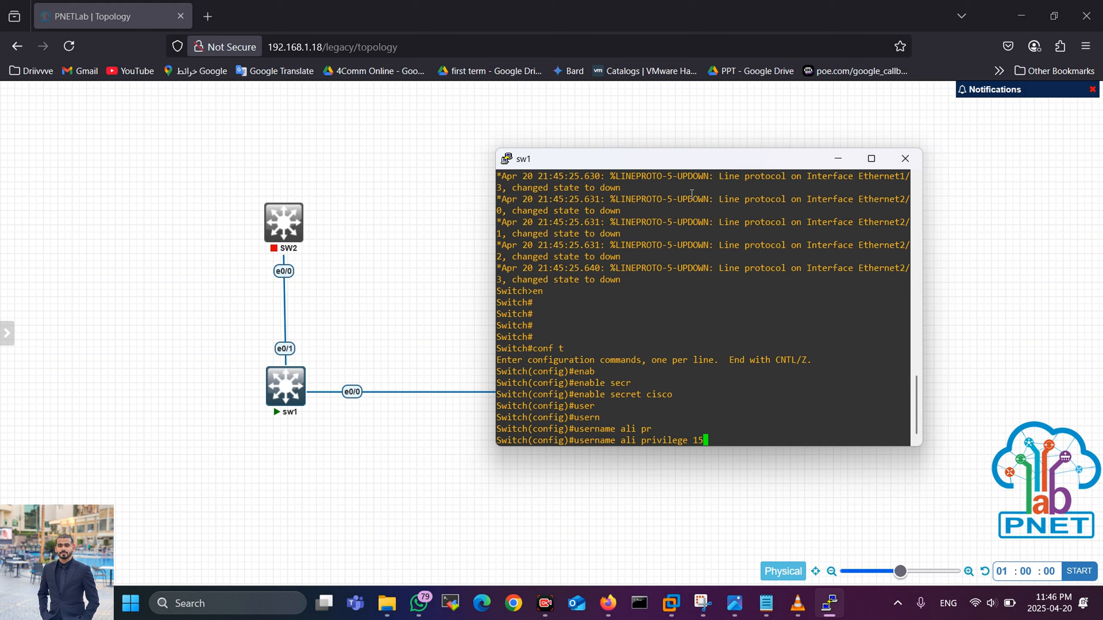
pyautogui.press('BackSpace')
# Step: Add a secret password to create the privilege-15 user, then start typing line console
pyautogui.write('src')
pyautogui.press('Tab')
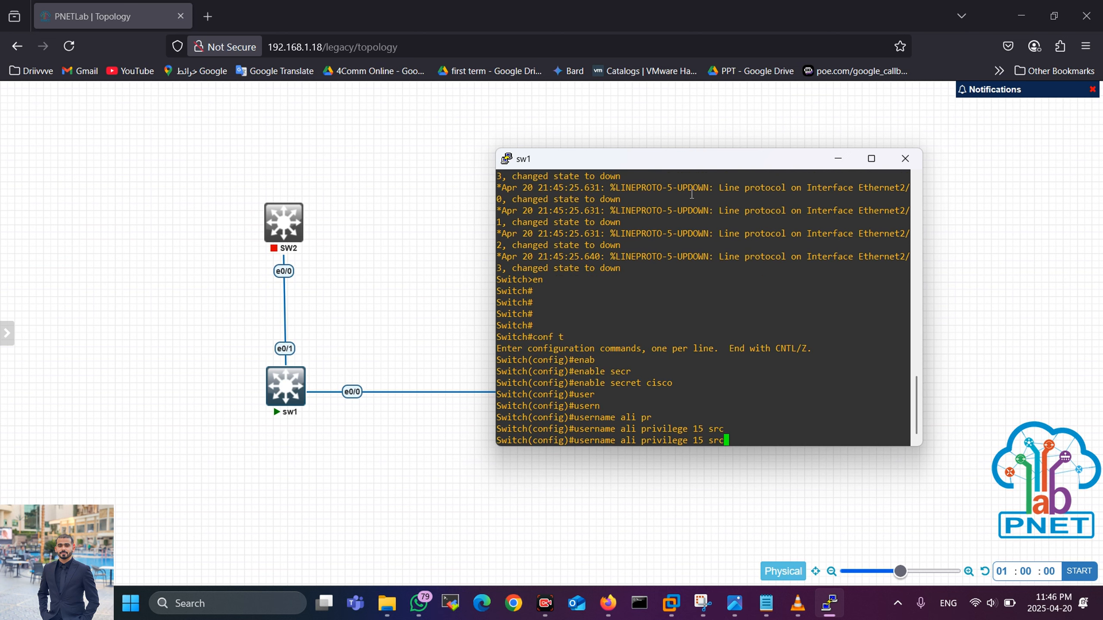
pyautogui.press('BackSpace')
pyautogui.press('BackSpace')
pyautogui.write('ecr')
pyautogui.press('Tab')
pyautogui.write('123')
pyautogui.press('Return')
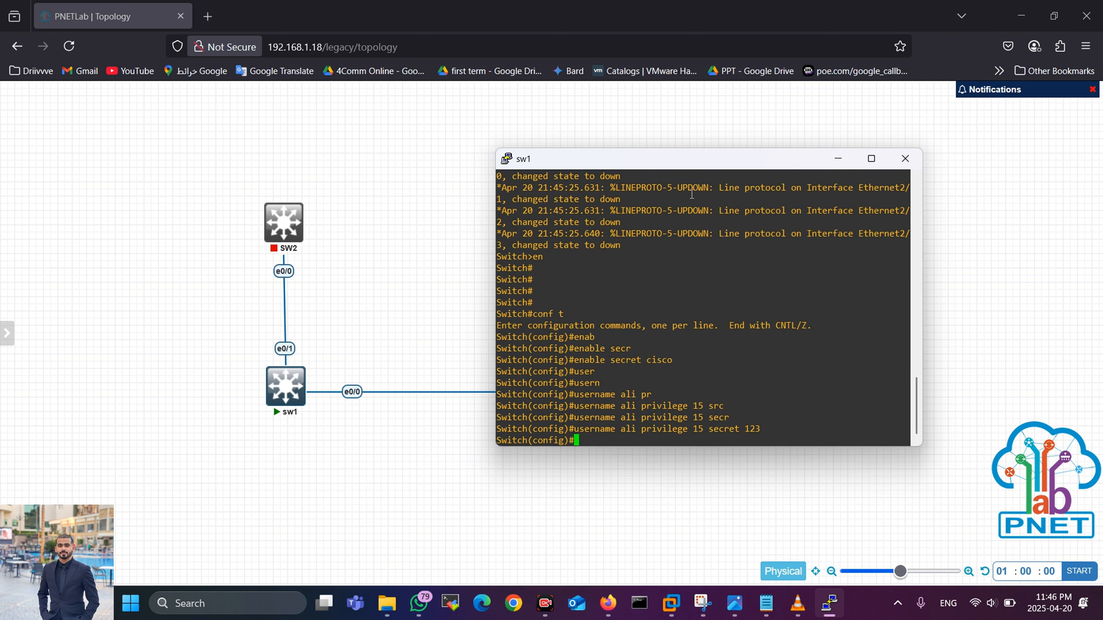
pyautogui.write('line con')
# Step: Configure line console 0 with login local, then exit to global configuration
pyautogui.press('Tab')
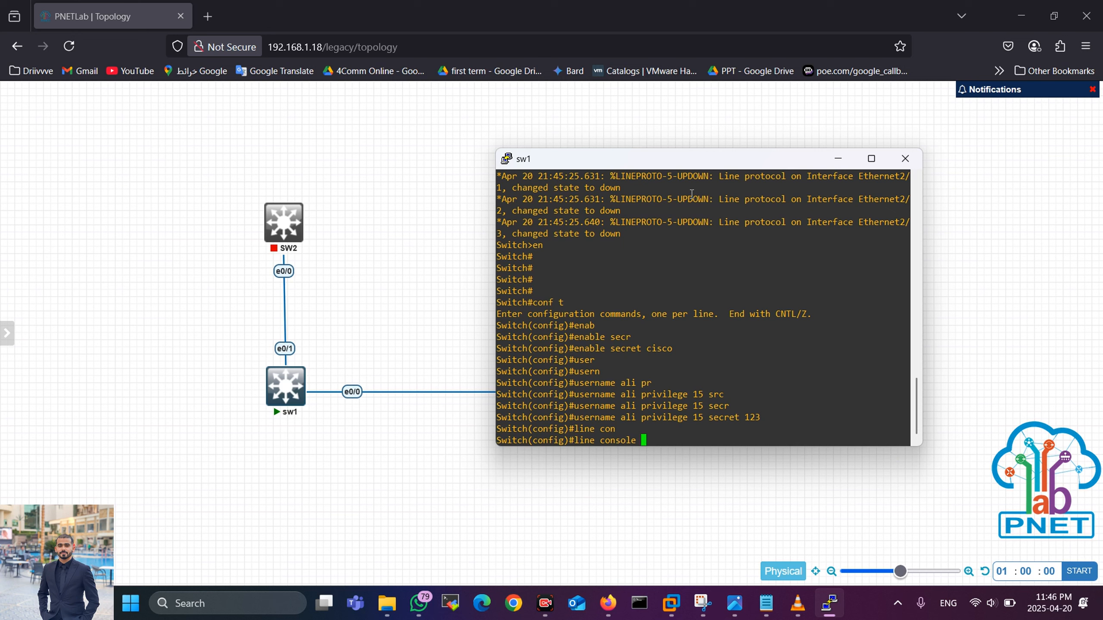
pyautogui.write('0')
pyautogui.press('Return')
pyautogui.write('lo')
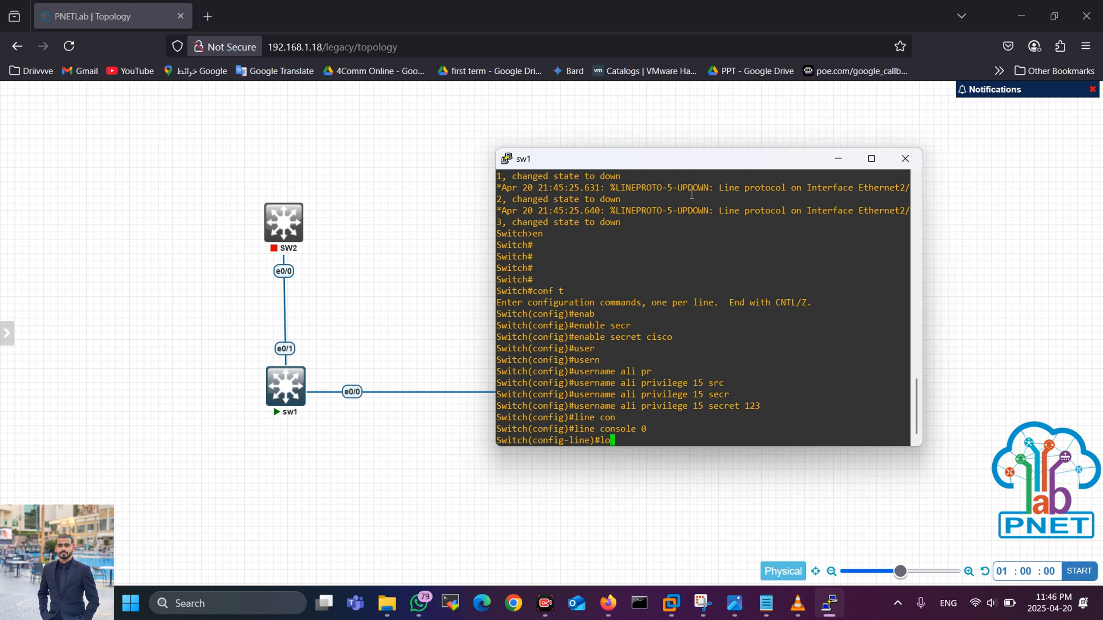
pyautogui.write('gin loca')
pyautogui.press('Tab')
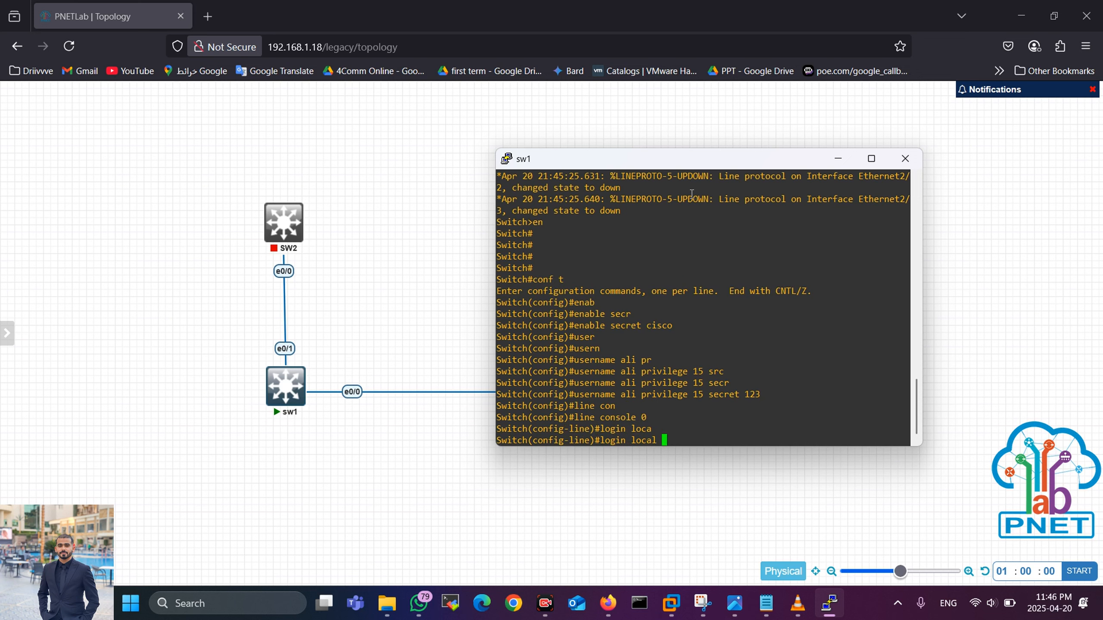
pyautogui.press('Return')
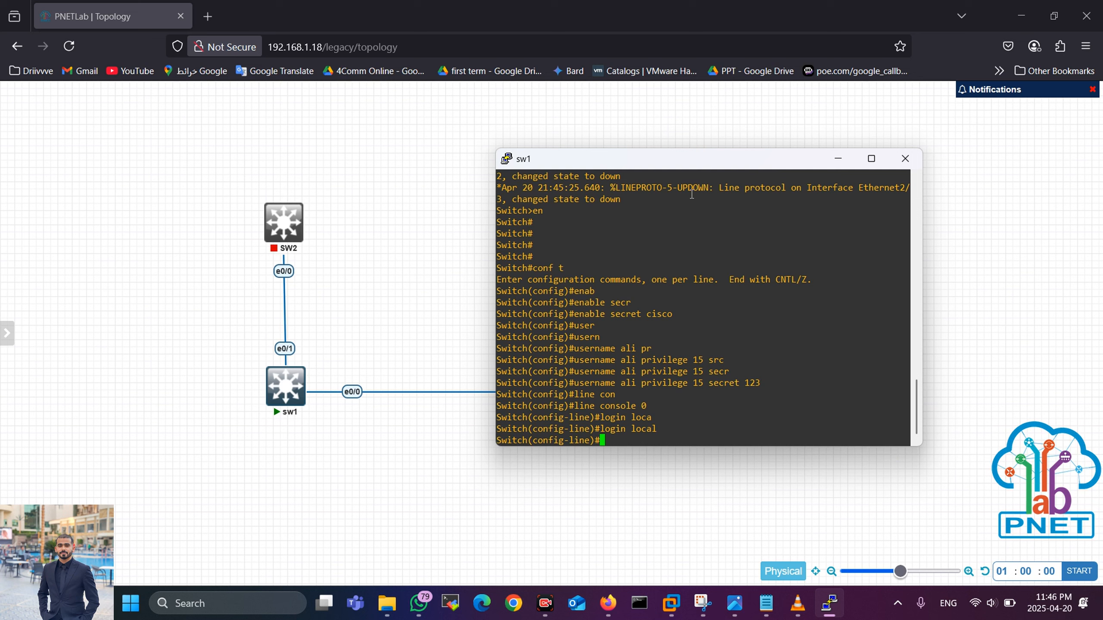
pyautogui.press('Return')
pyautogui.press('Return')
pyautogui.press('Return')
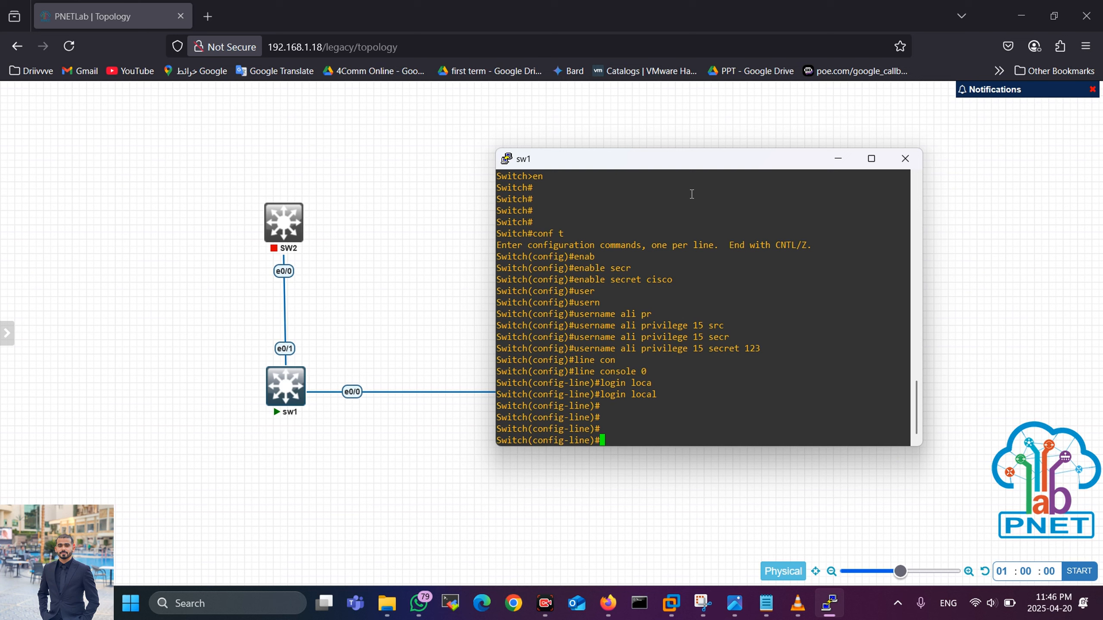
pyautogui.write('exit')
pyautogui.press('Return')
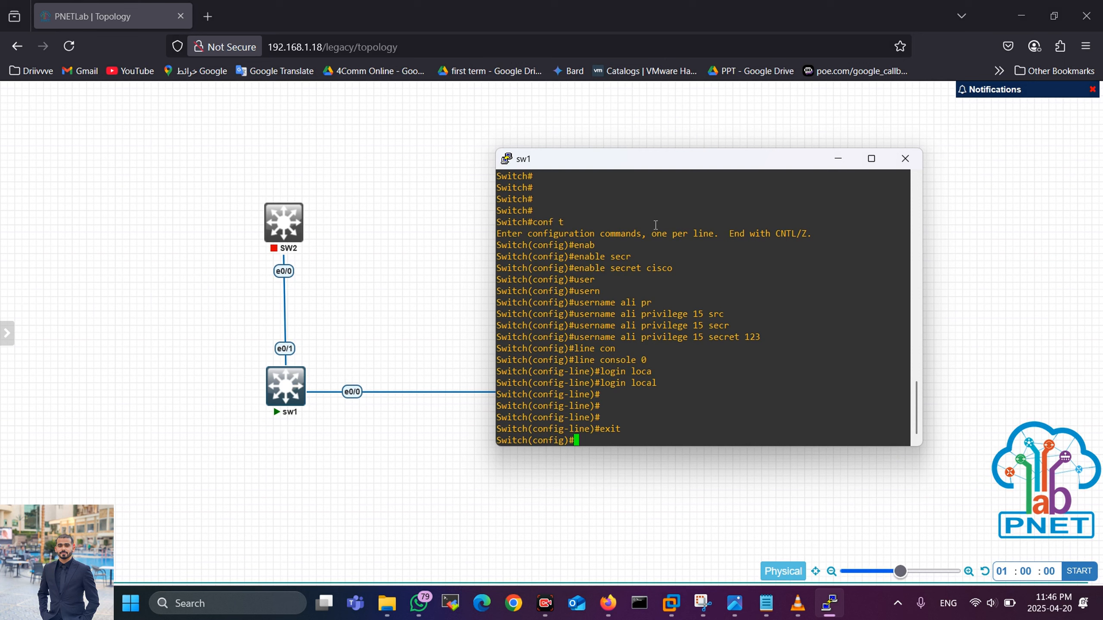
# Step: Type line vty, highlight the earlier console command, and briefly mark sw1 in red
pyautogui.write('line vt')
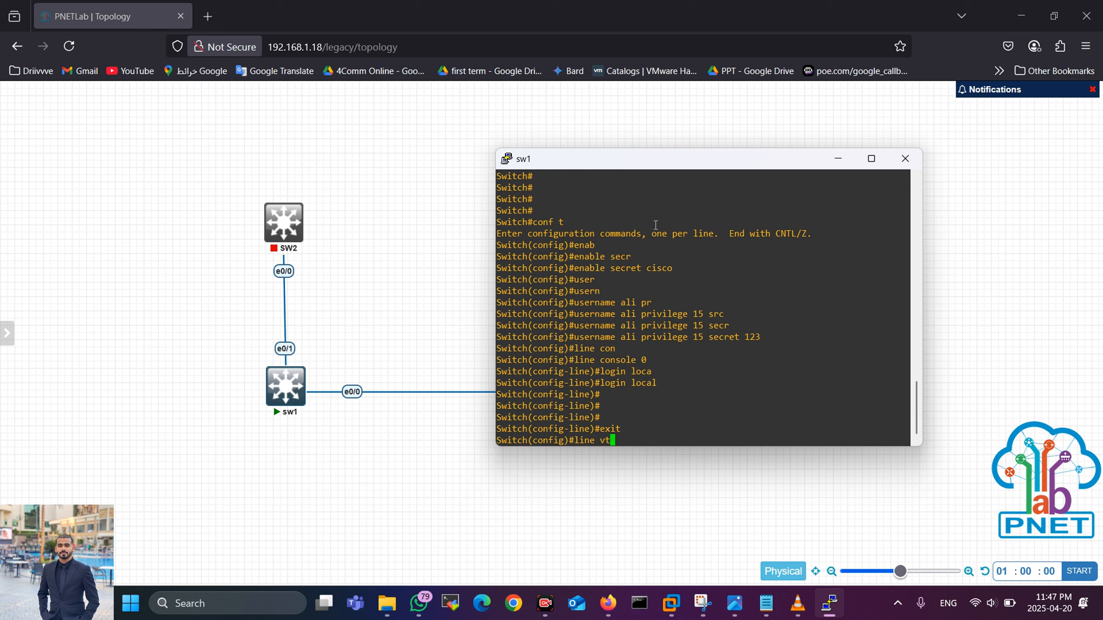
pyautogui.write('y')
pyautogui.moveTo(572, 362); pyautogui.dragTo(635, 362)
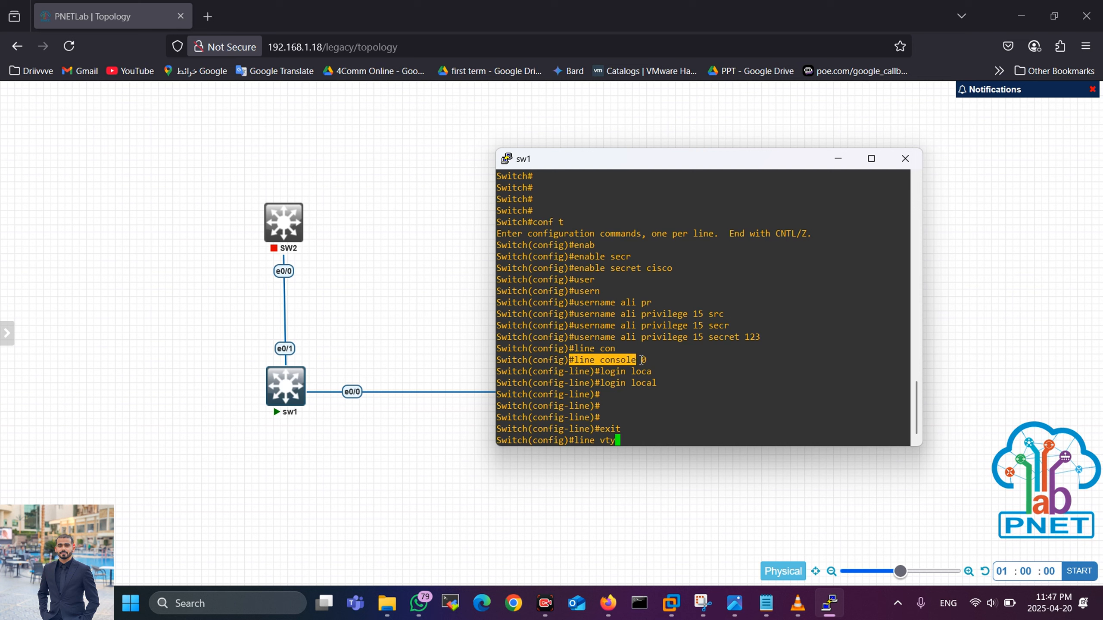
pyautogui.click(681, 434)
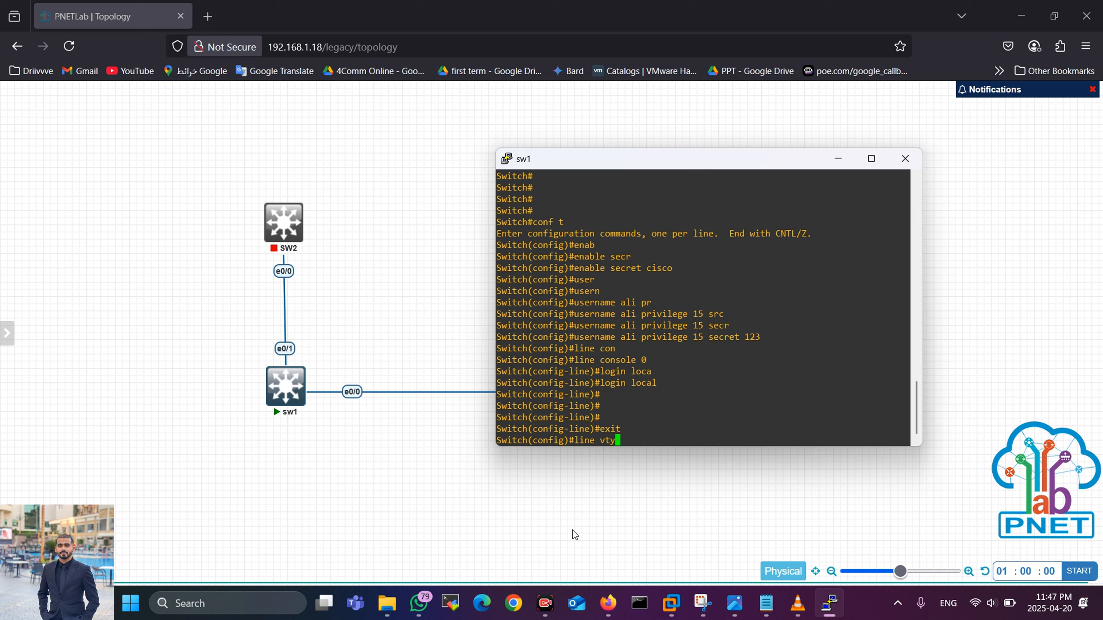
pyautogui.hotkey('ctrl', '2')
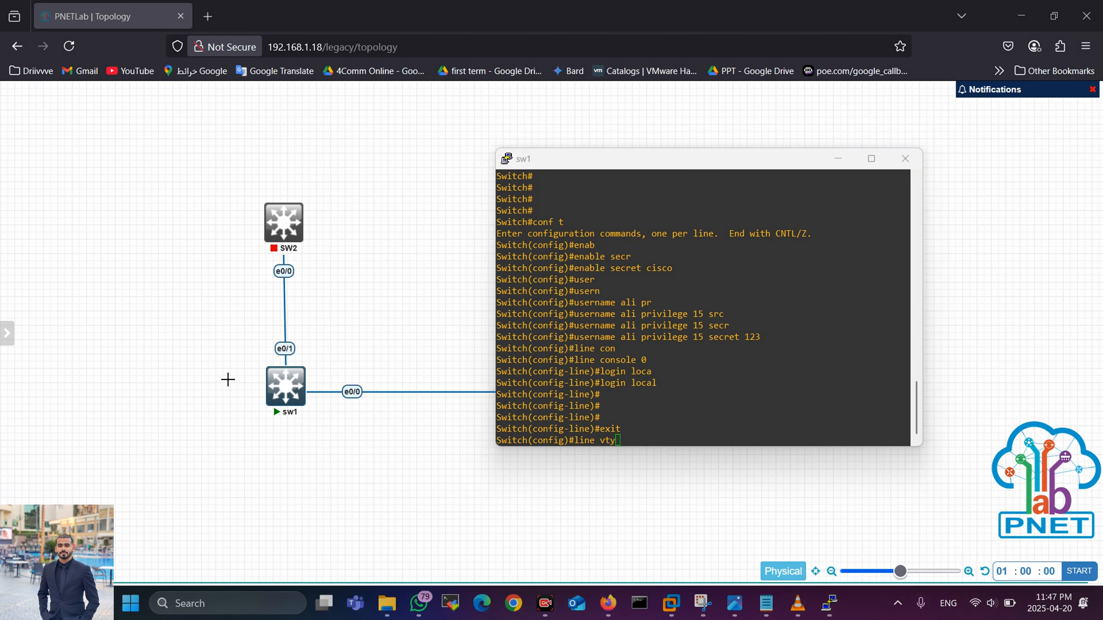
pyautogui.moveTo(224, 377)
pyautogui.mouseDown()
pyautogui.moveTo(237, 387)
pyautogui.moveTo(226, 399)
pyautogui.mouseUp()
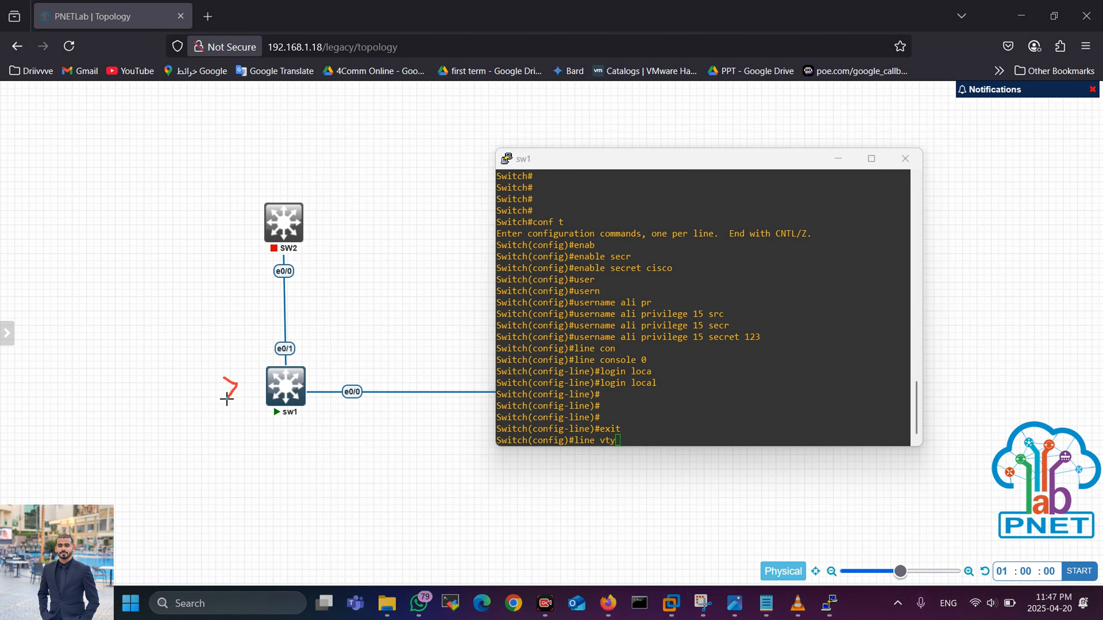
pyautogui.press('e')
pyautogui.press('Escape')
# Step: Query line vty ? to list VTY lines 0–4 and highlight that range
pyautogui.moveTo(598, 440); pyautogui.dragTo(631, 442)
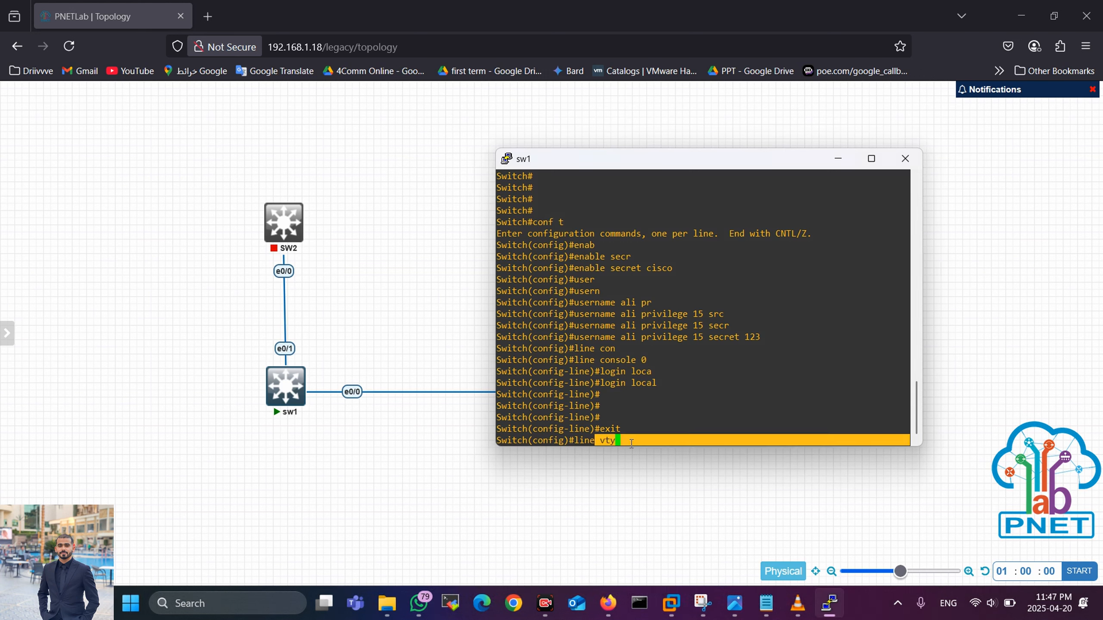
pyautogui.click(612, 441)
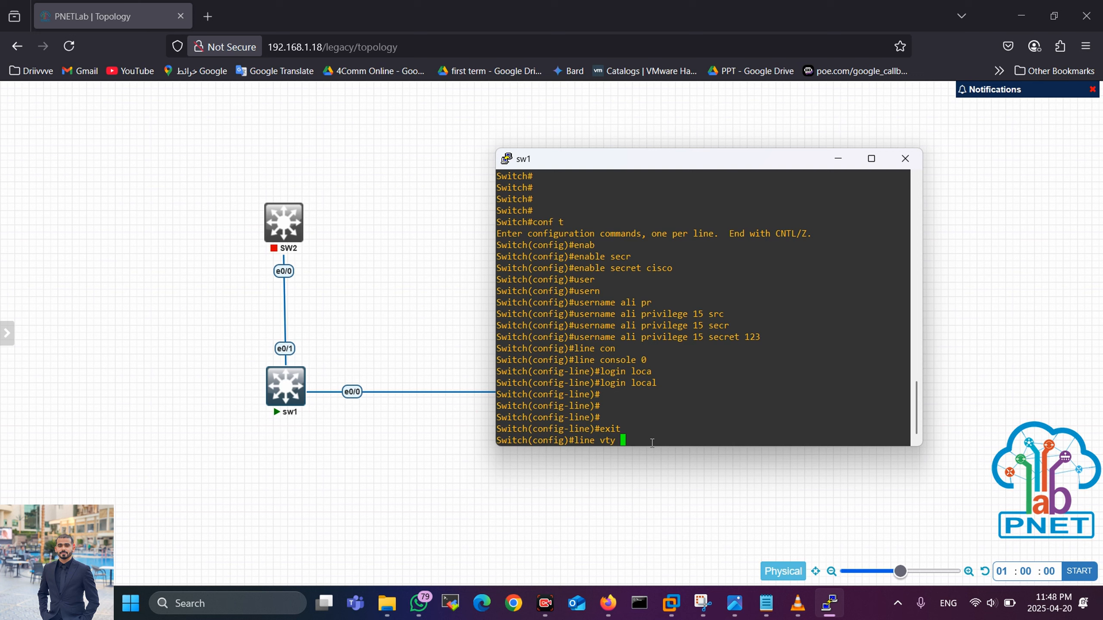
pyautogui.write('?')
pyautogui.moveTo(506, 416); pyautogui.dragTo(532, 417)
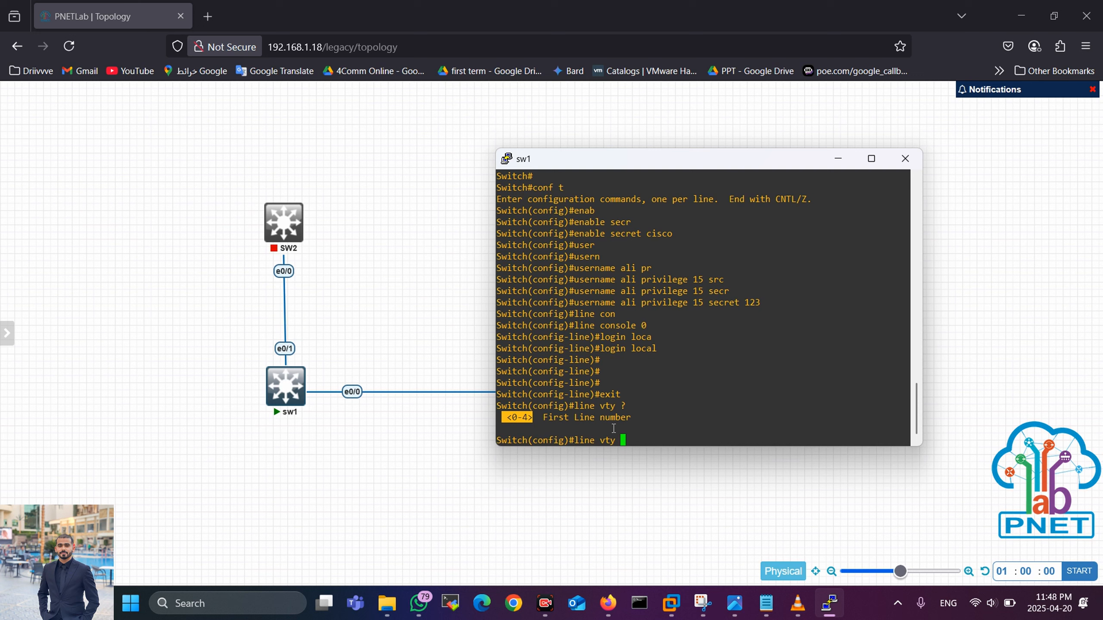
# Step: Draw red arrows pointing at sw1 and its link, then clear them
pyautogui.click(654, 574)
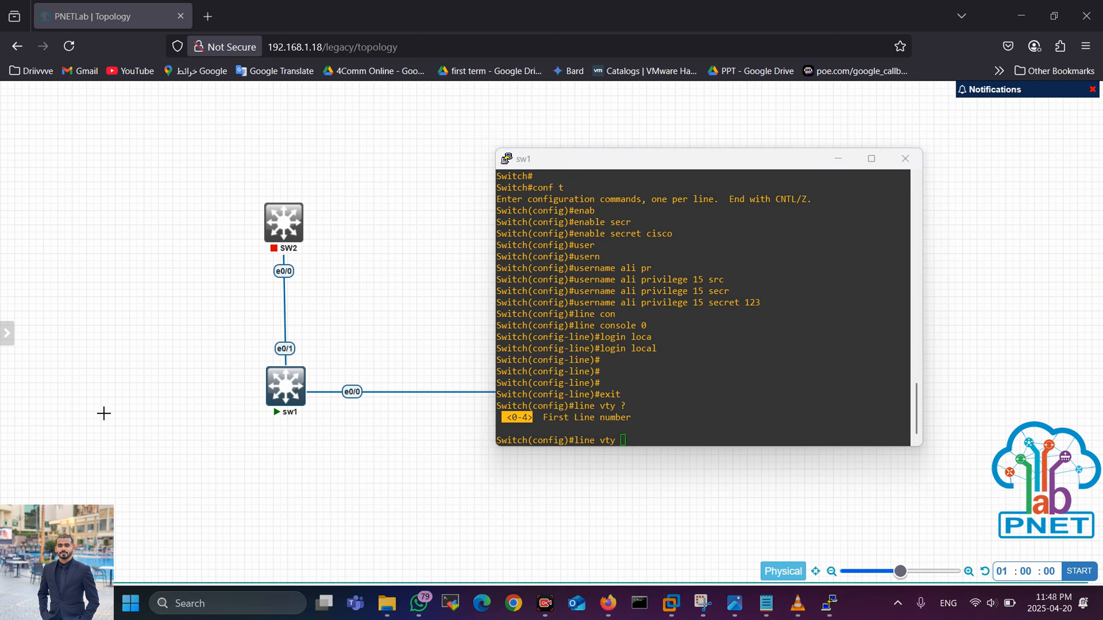
pyautogui.moveTo(103, 413)
pyautogui.mouseDown()
pyautogui.moveTo(178, 358)
pyautogui.moveTo(187, 408)
pyautogui.mouseUp()
pyautogui.moveTo(190, 497)
pyautogui.mouseDown()
pyautogui.moveTo(239, 415)
pyautogui.moveTo(258, 430)
pyautogui.mouseUp()
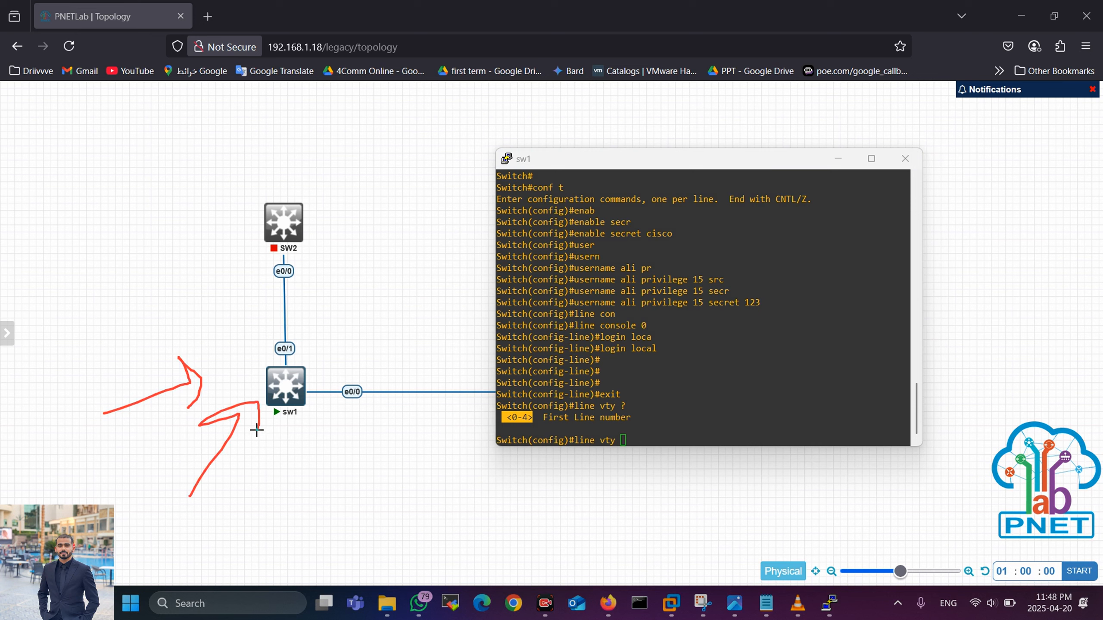
pyautogui.moveTo(326, 509)
pyautogui.mouseDown()
pyautogui.moveTo(315, 448)
pyautogui.moveTo(326, 445)
pyautogui.mouseUp()
pyautogui.moveTo(442, 460)
pyautogui.mouseDown()
pyautogui.moveTo(357, 418)
pyautogui.moveTo(360, 446)
pyautogui.mouseUp()
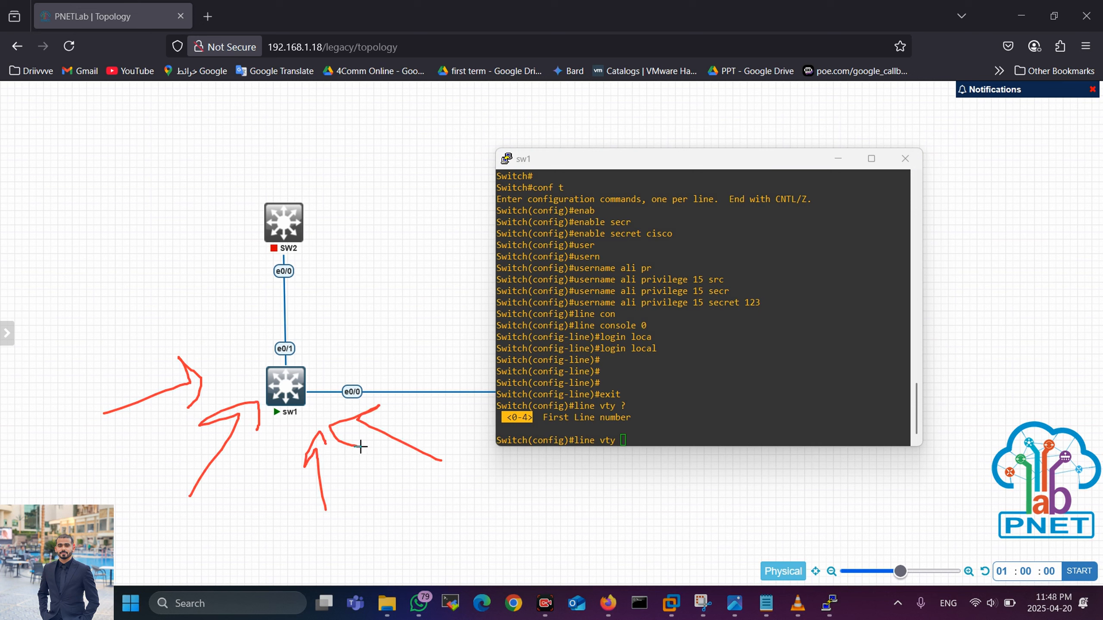
pyautogui.click(841, 574)
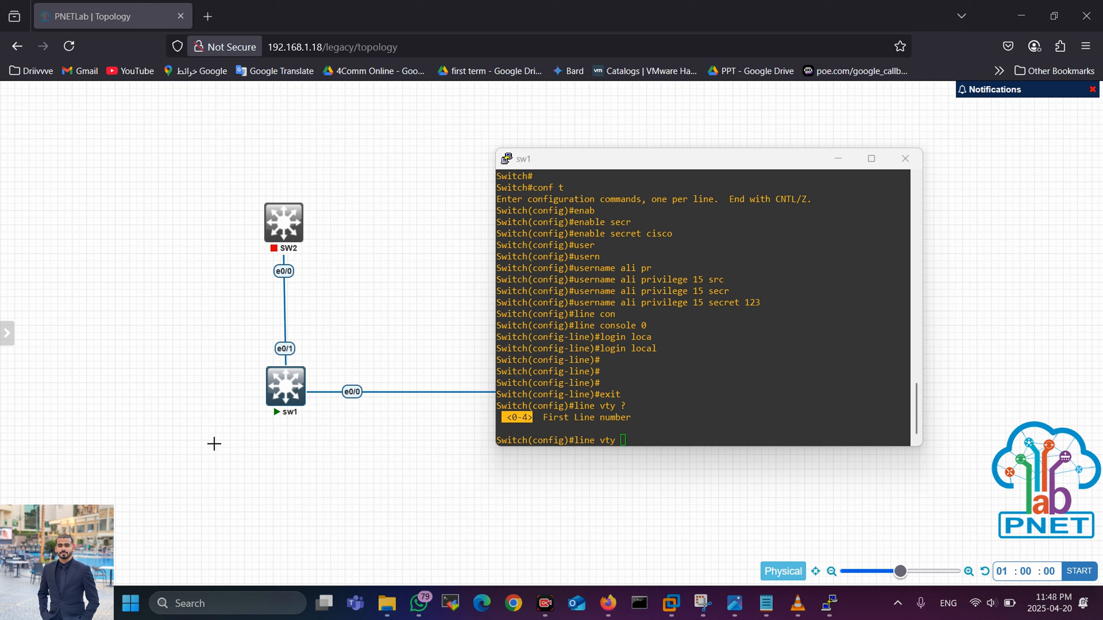
# Step: Sketch check marks, an arrow and the number 15 beside sw1 as annotations
pyautogui.moveTo(39, 376)
pyautogui.mouseDown()
pyautogui.moveTo(76, 367)
pyautogui.moveTo(210, 379)
pyautogui.moveTo(198, 404)
pyautogui.mouseUp()
pyautogui.moveTo(84, 337)
pyautogui.mouseDown()
pyautogui.moveTo(91, 373)
pyautogui.moveTo(105, 361)
pyautogui.mouseUp()
pyautogui.moveTo(136, 507)
pyautogui.mouseDown()
pyautogui.moveTo(202, 422)
pyautogui.moveTo(236, 405)
pyautogui.moveTo(214, 460)
pyautogui.moveTo(210, 538)
pyautogui.mouseUp()
pyautogui.moveTo(238, 482)
pyautogui.mouseDown()
pyautogui.moveTo(222, 495)
pyautogui.moveTo(239, 515)
pyautogui.mouseUp()
pyautogui.moveTo(154, 528); pyautogui.dragTo(200, 501)
pyautogui.moveTo(35, 421)
pyautogui.mouseDown()
pyautogui.moveTo(35, 444)
pyautogui.moveTo(256, 378)
pyautogui.mouseUp()
pyautogui.press('Escape')
pyautogui.moveTo(125, 412); pyautogui.dragTo(167, 391)
pyautogui.moveTo(172, 430); pyautogui.dragTo(204, 429)
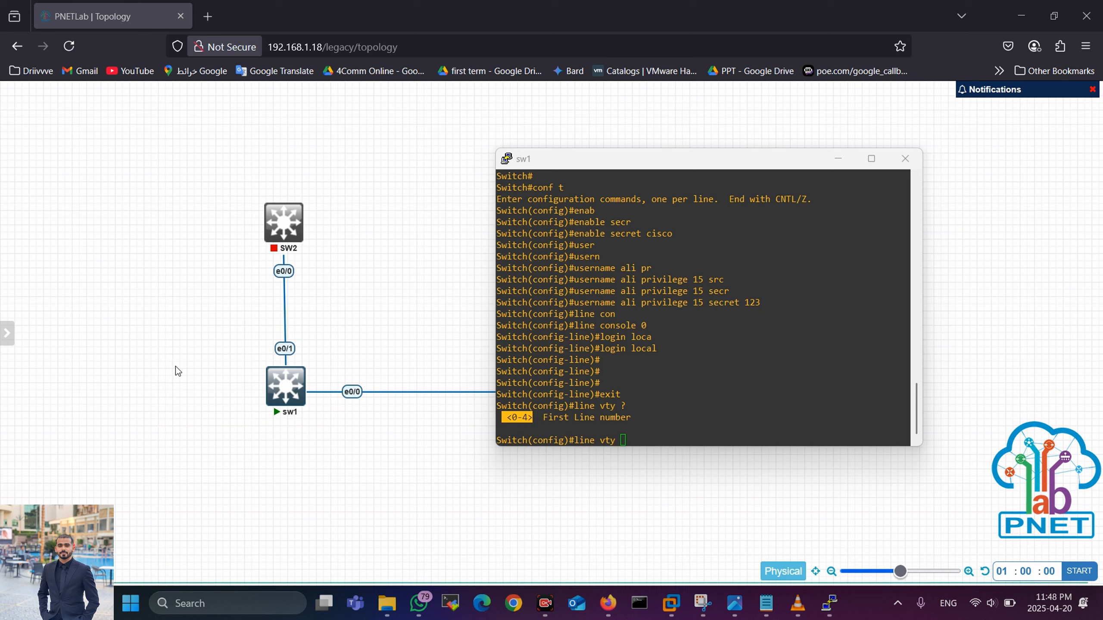
# Step: Enter configuration of VTY lines 0 4 on sw1
pyautogui.click(636, 440)
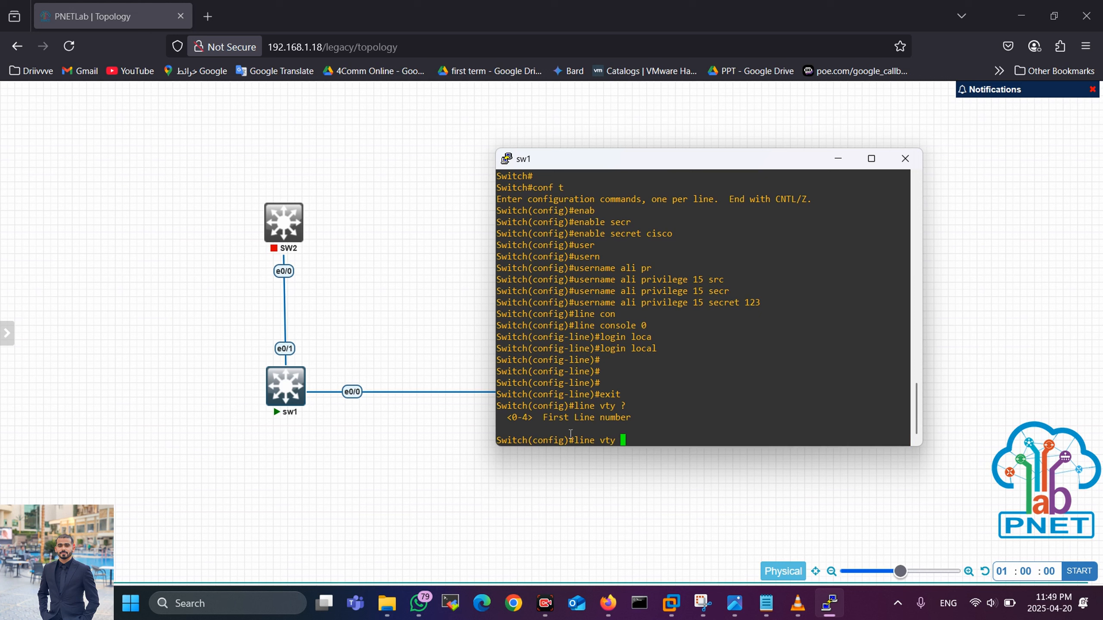
pyautogui.moveTo(498, 417); pyautogui.dragTo(563, 418)
pyautogui.click(552, 436)
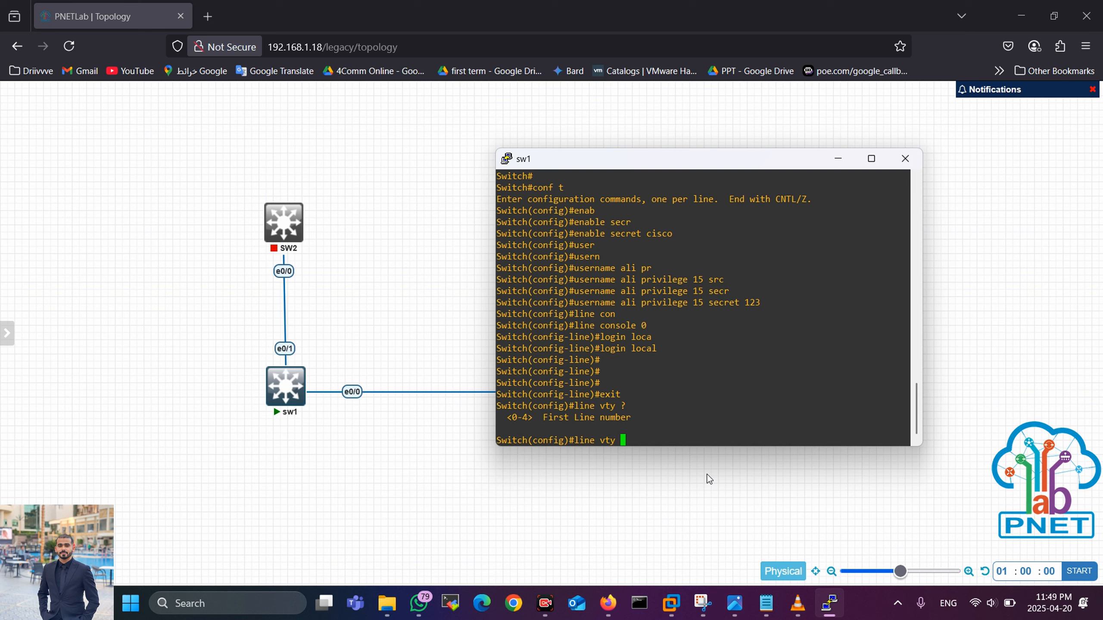
pyautogui.write('0 4')
pyautogui.press('Return')
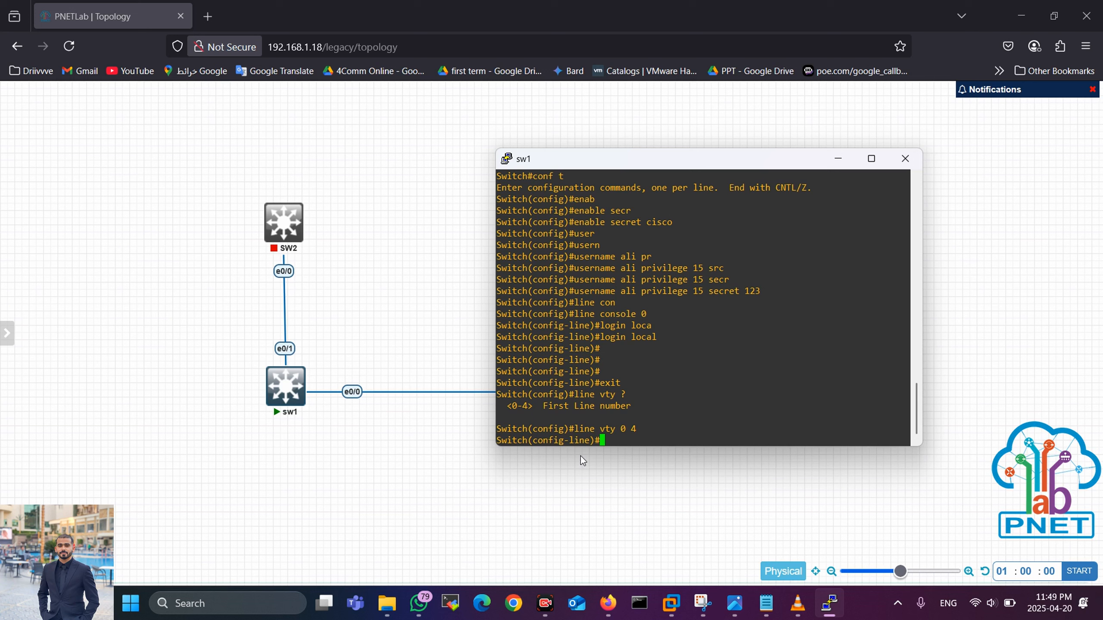
pyautogui.moveTo(529, 439); pyautogui.dragTo(634, 441)
pyautogui.click(636, 442)
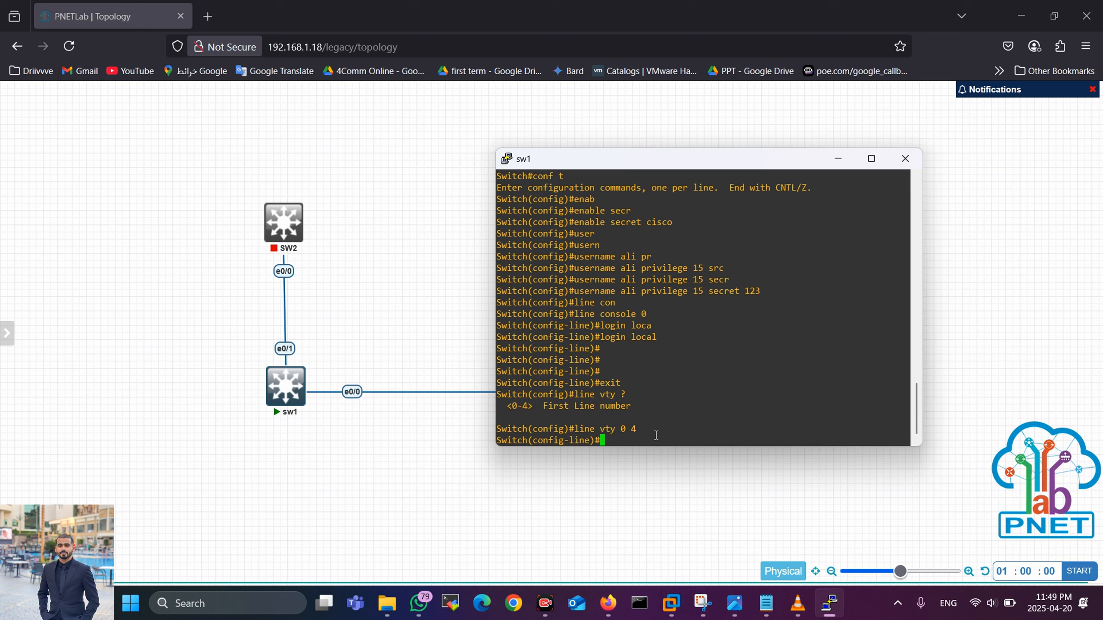
# Step: Allow only Telnet on the VTY lines with transport input telnet
pyautogui.write('tr')
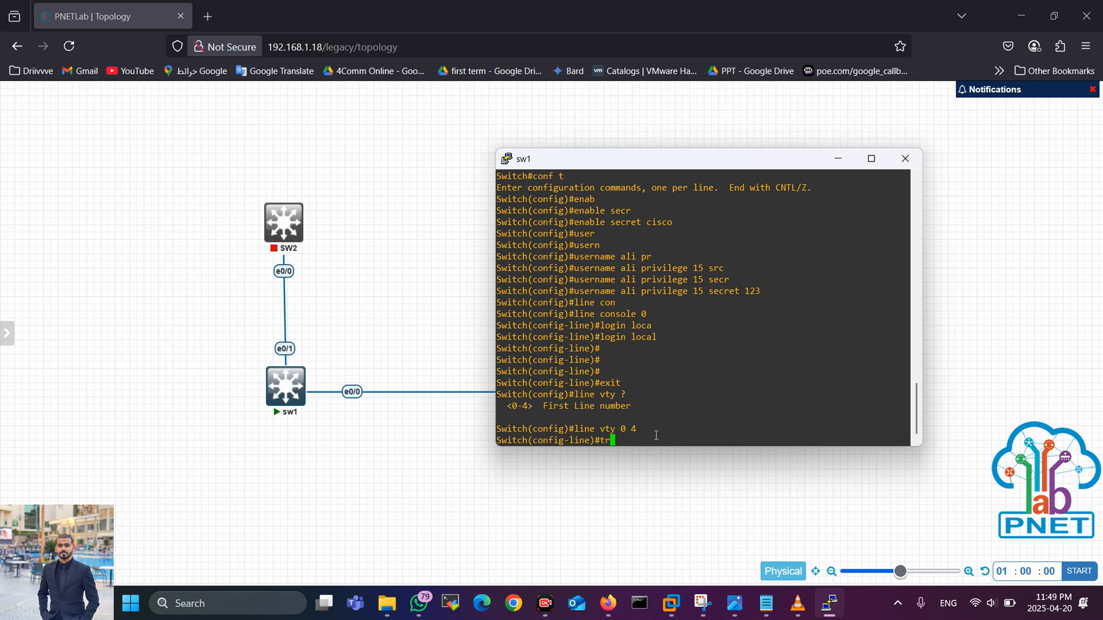
pyautogui.write('ans')
pyautogui.press('Tab')
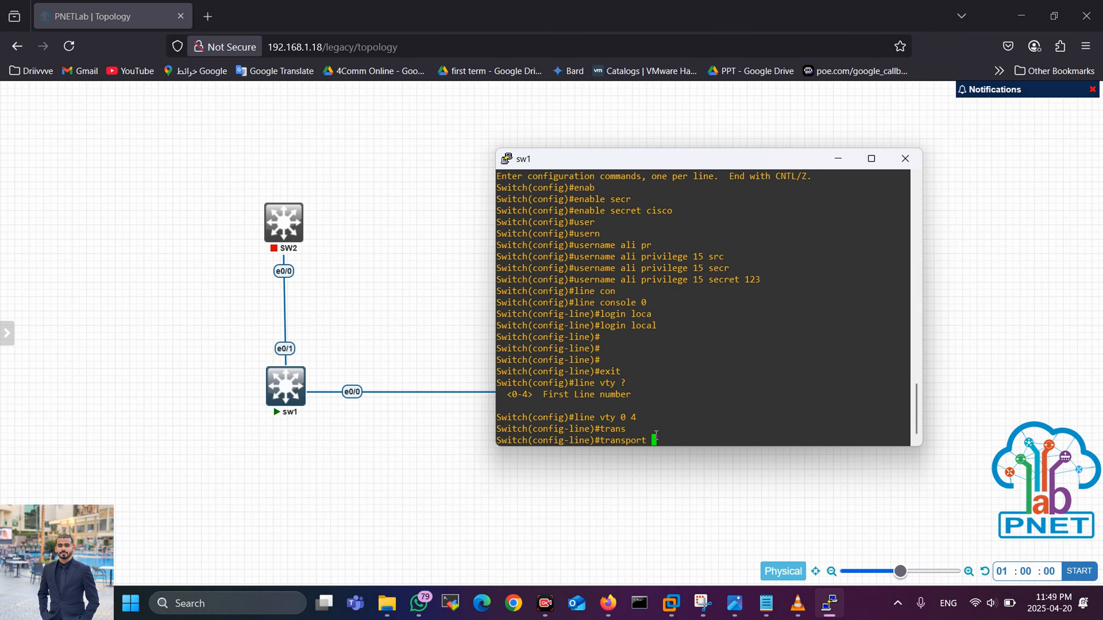
pyautogui.write('inp')
pyautogui.press('Tab')
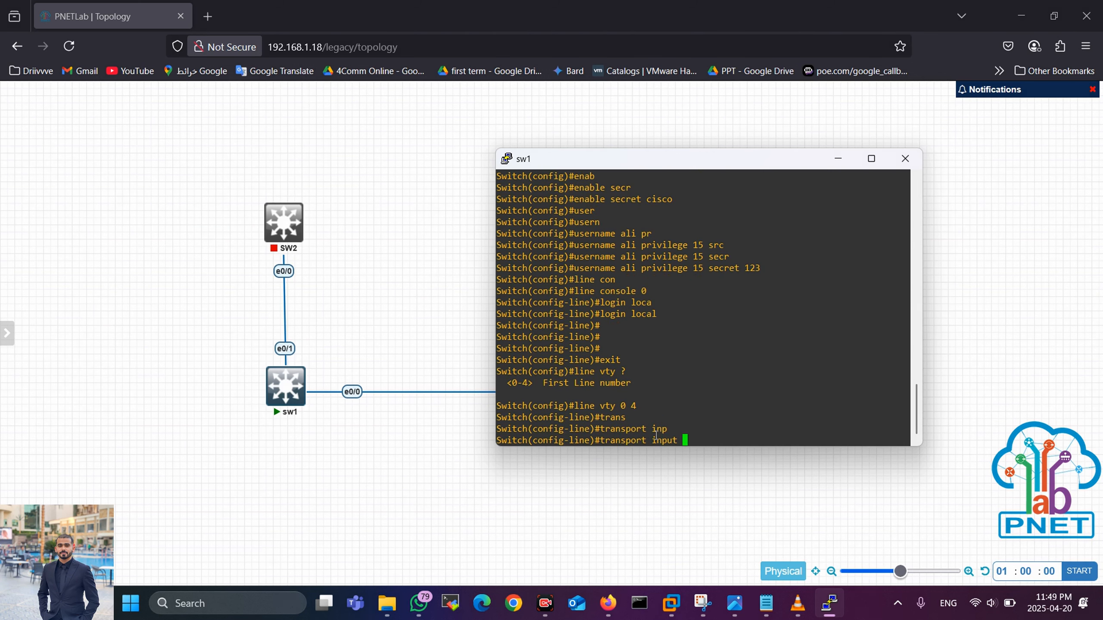
pyautogui.write('telnet')
pyautogui.press('Return')
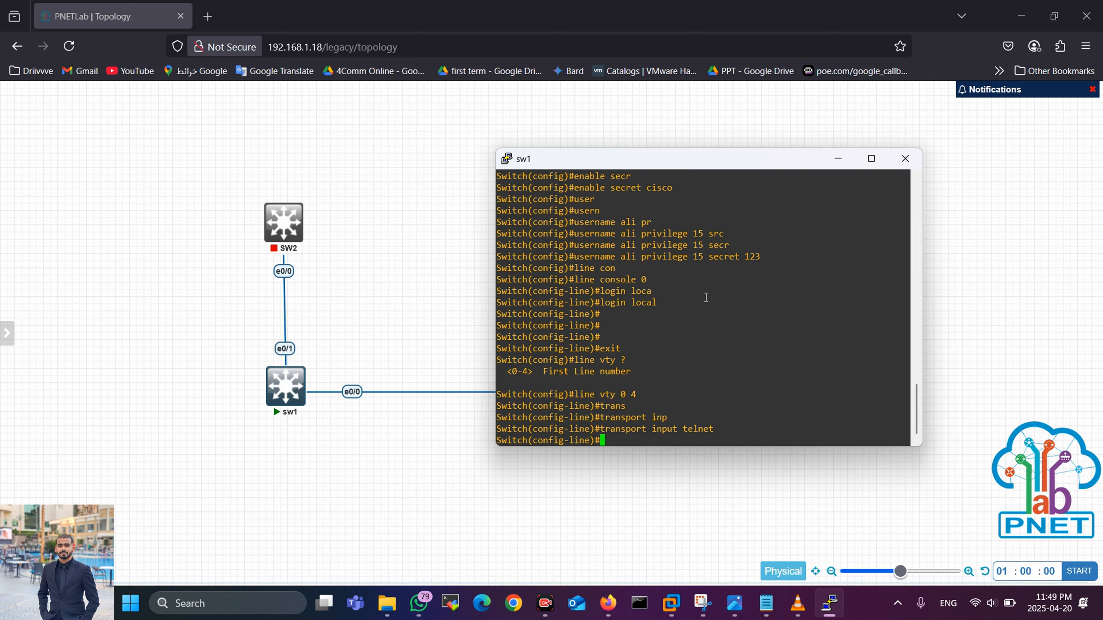
# Step: Require login local on the VTY lines and exit back to global configuration
pyautogui.moveTo(568, 255); pyautogui.dragTo(761, 257)
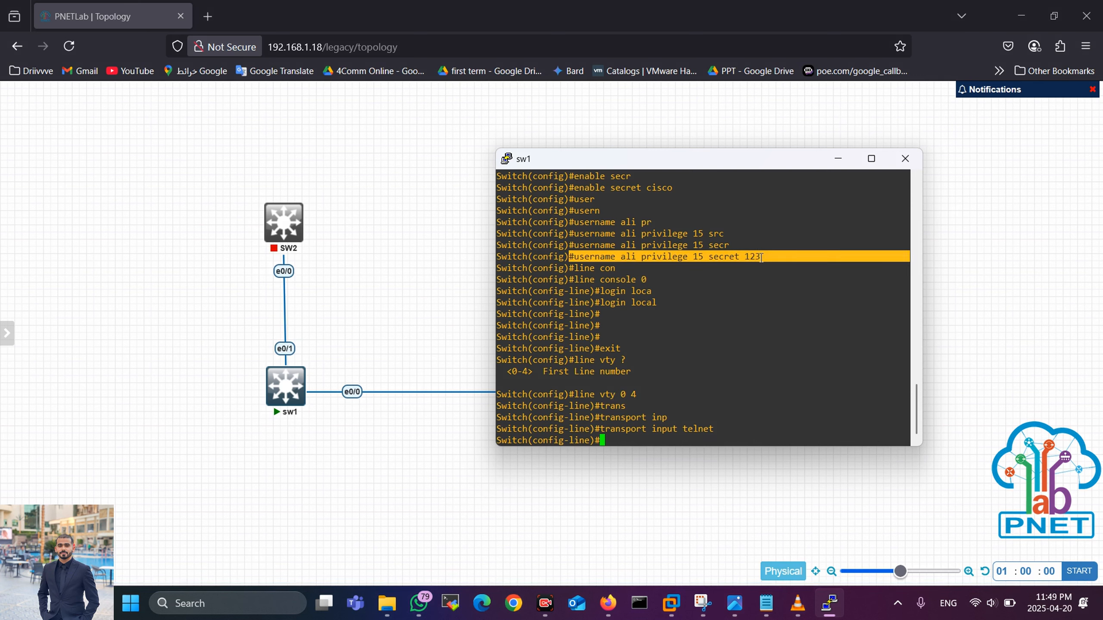
pyautogui.click(650, 437)
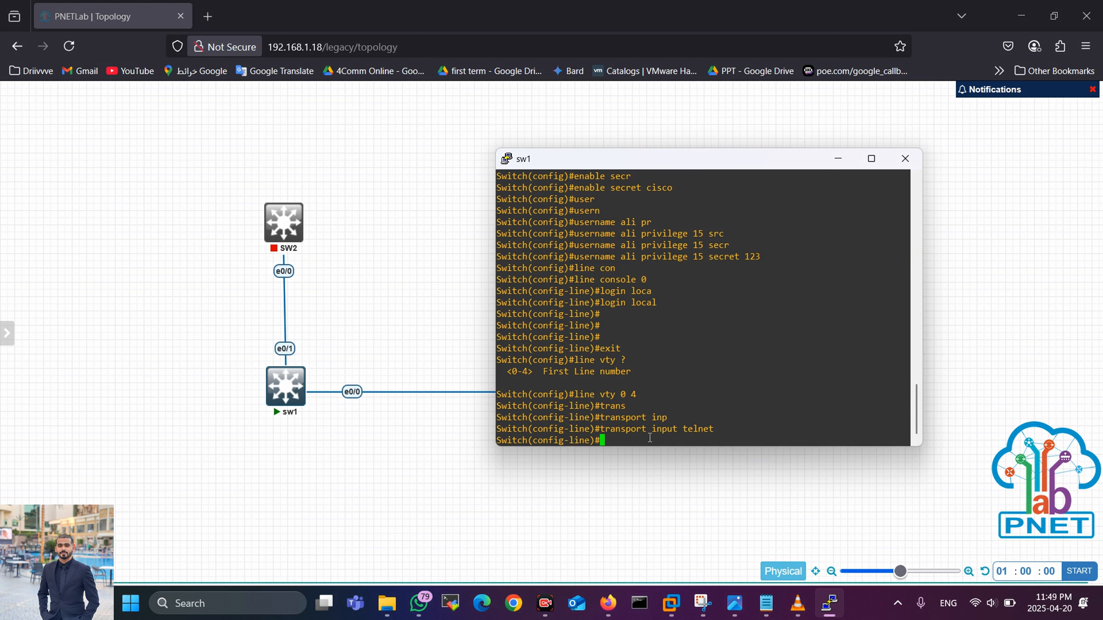
pyautogui.write('l')
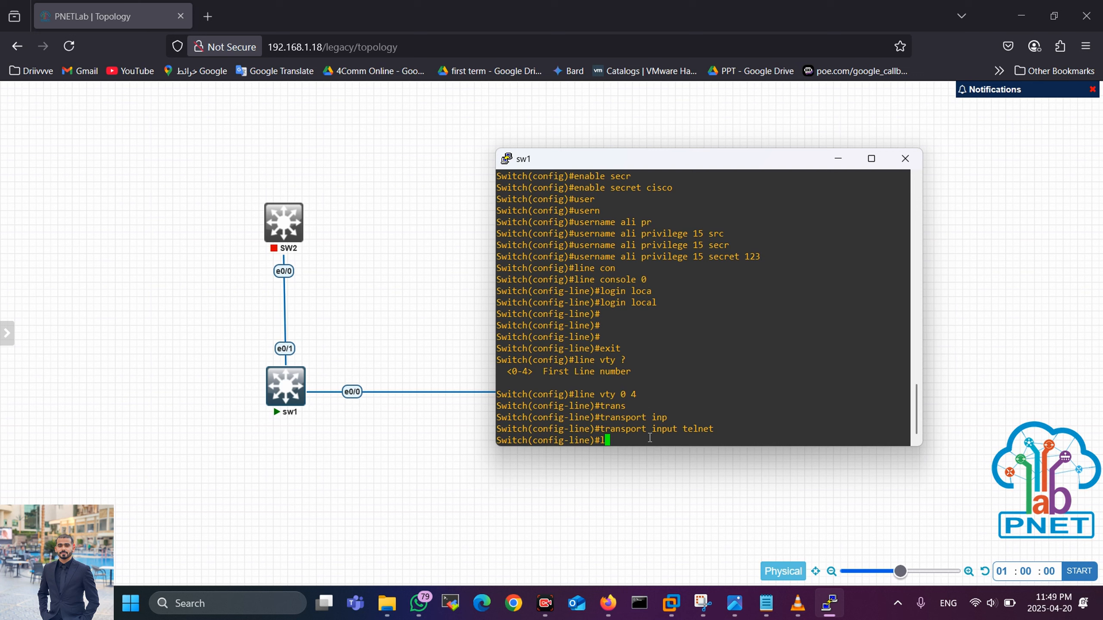
pyautogui.write('ogin')
pyautogui.press('Return')
pyautogui.press('Up')
pyautogui.write('loc')
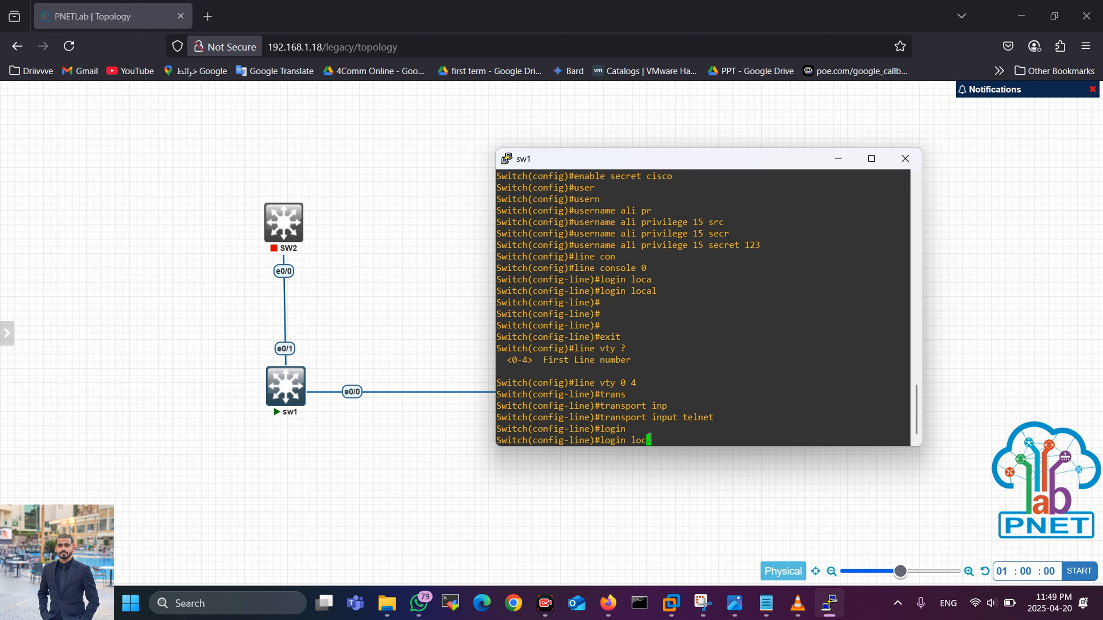
pyautogui.press('Tab')
pyautogui.press('Return')
pyautogui.write('exit')
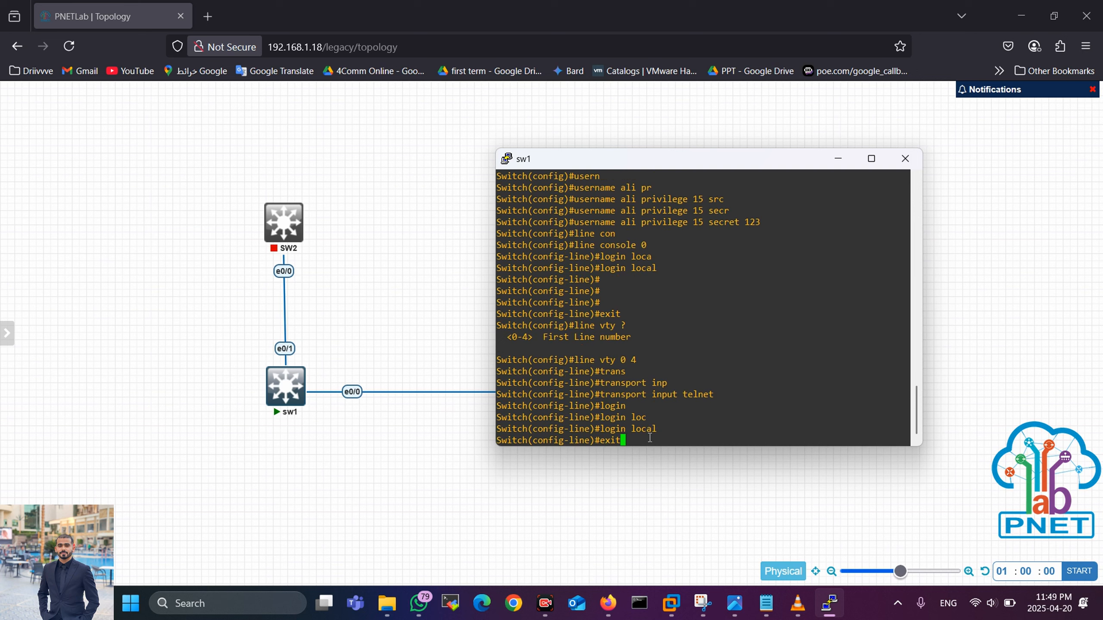
pyautogui.press('Return')
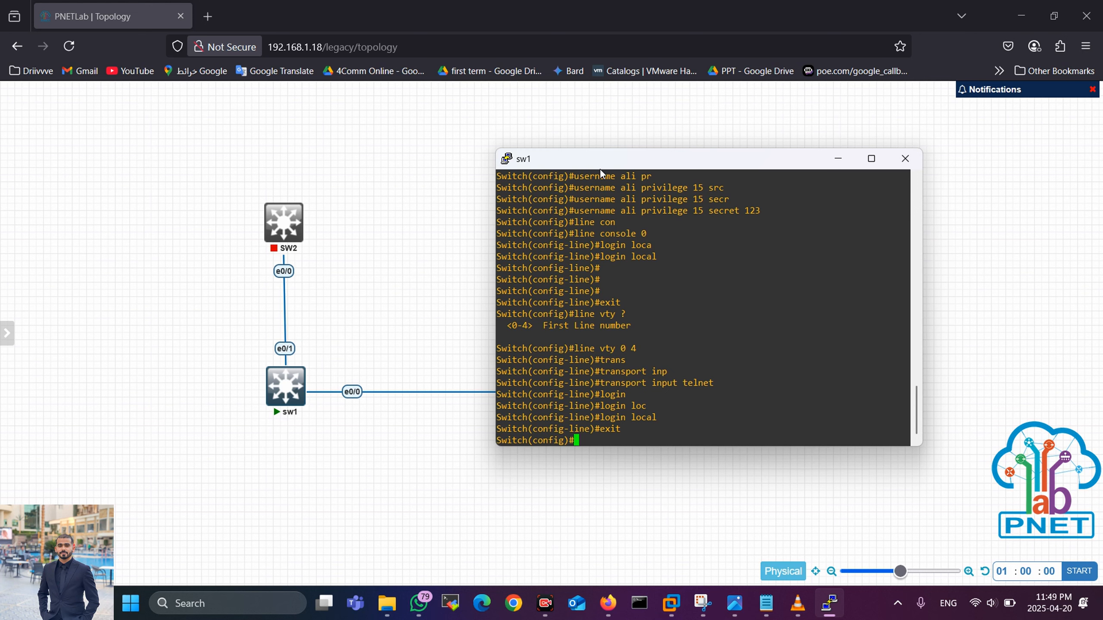
pyautogui.moveTo(599, 165); pyautogui.dragTo(954, 115)
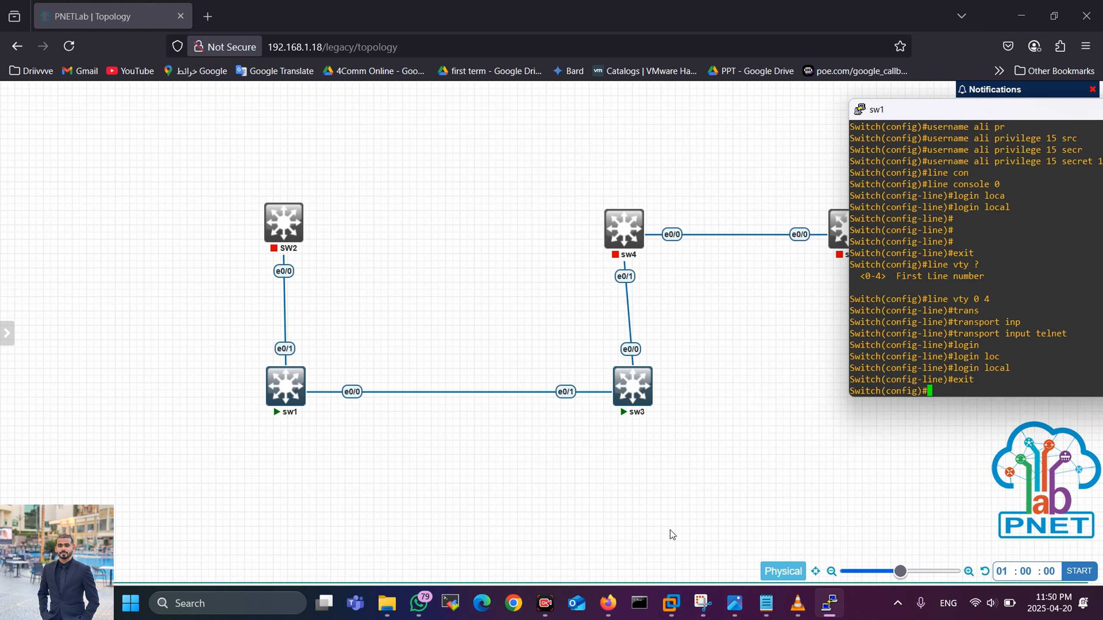
# Step: Sketch a curve from sw3 to sw1, clear it, and reposition the sw1 console fully visible
pyautogui.hotkey('ctrl', '2')
pyautogui.moveTo(636, 405)
pyautogui.mouseDown()
pyautogui.moveTo(276, 424)
pyautogui.moveTo(320, 419)
pyautogui.moveTo(272, 448)
pyautogui.mouseUp()
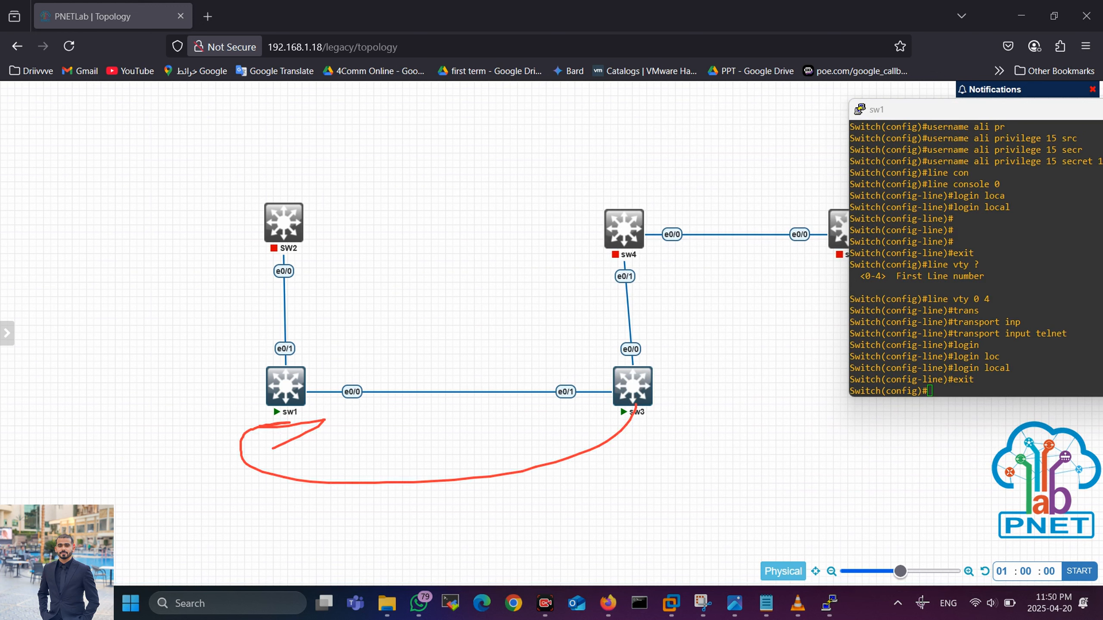
pyautogui.click(842, 573)
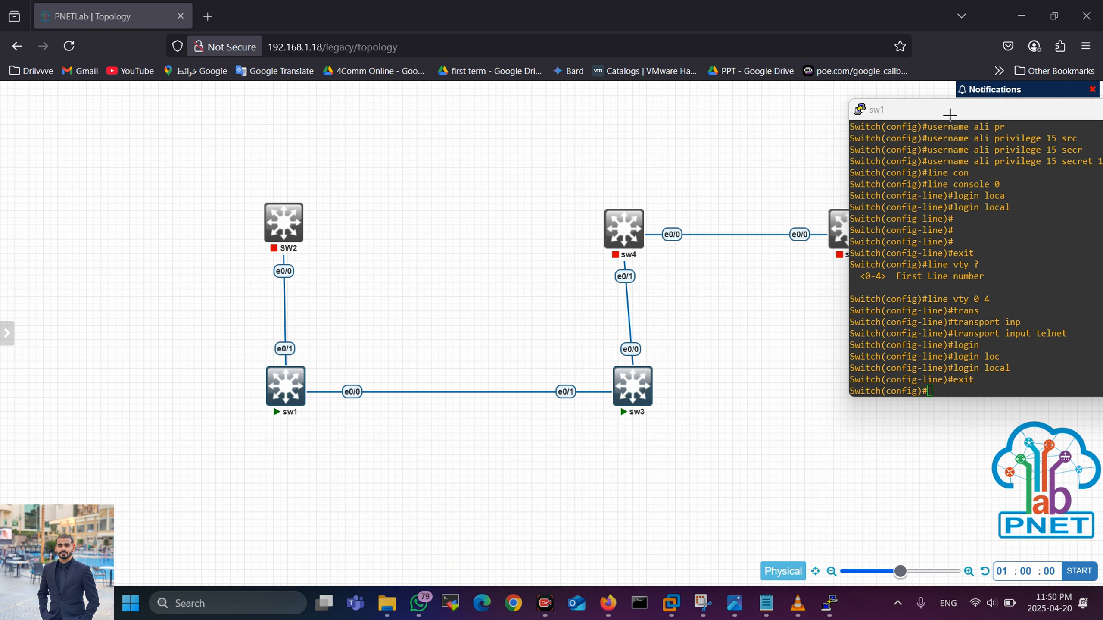
pyautogui.moveTo(906, 123); pyautogui.dragTo(737, 158)
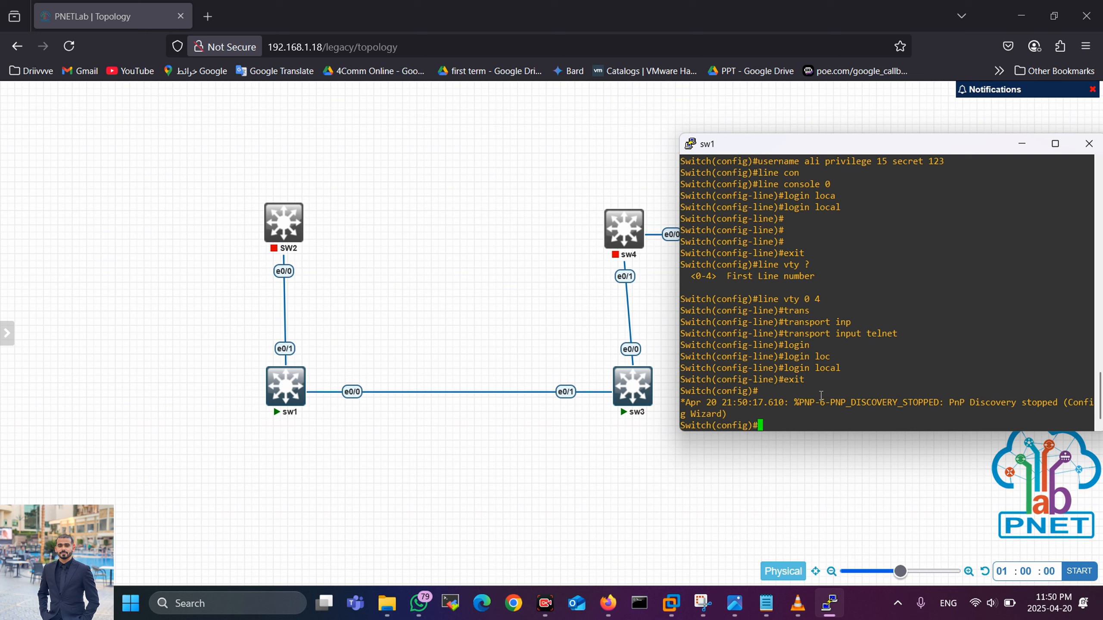
# Step: Leave configuration mode and display VLAN 1, then the full VLAN table
pyautogui.write('exit')
pyautogui.press('Return')
pyautogui.write('sh ')
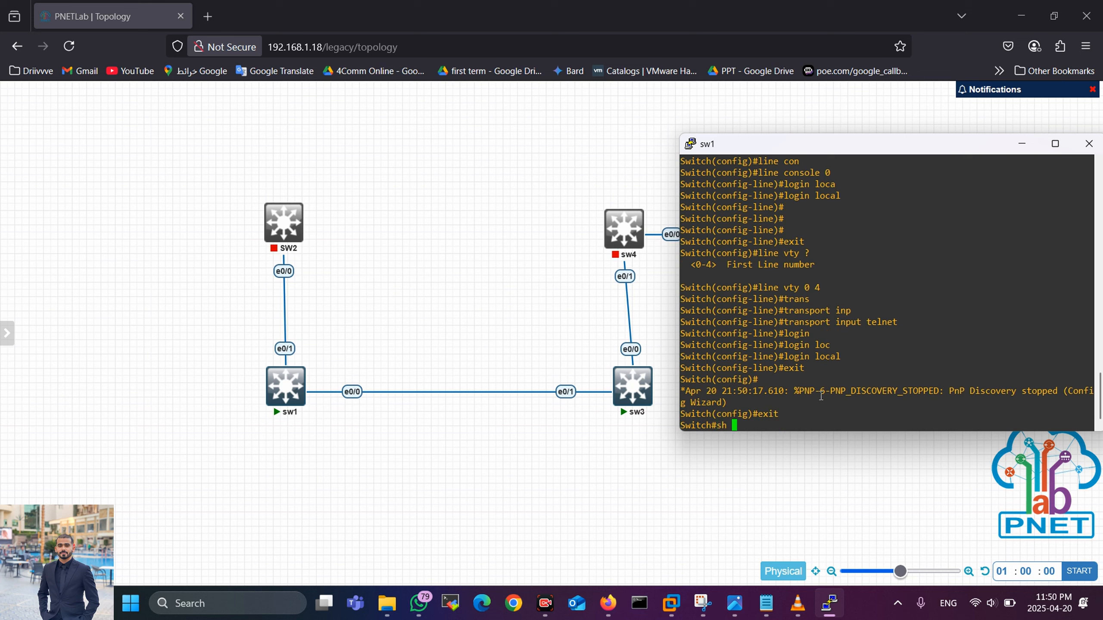
pyautogui.write('vlan 1')
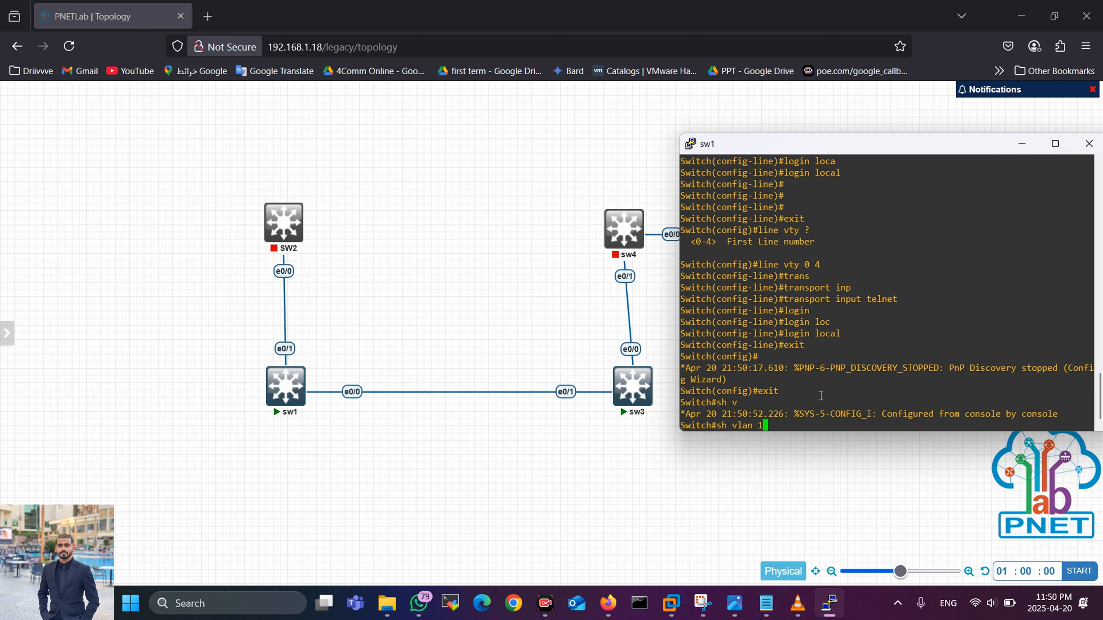
pyautogui.press('Return')
pyautogui.press('Up')
pyautogui.press('BackSpace')
pyautogui.press('Return')
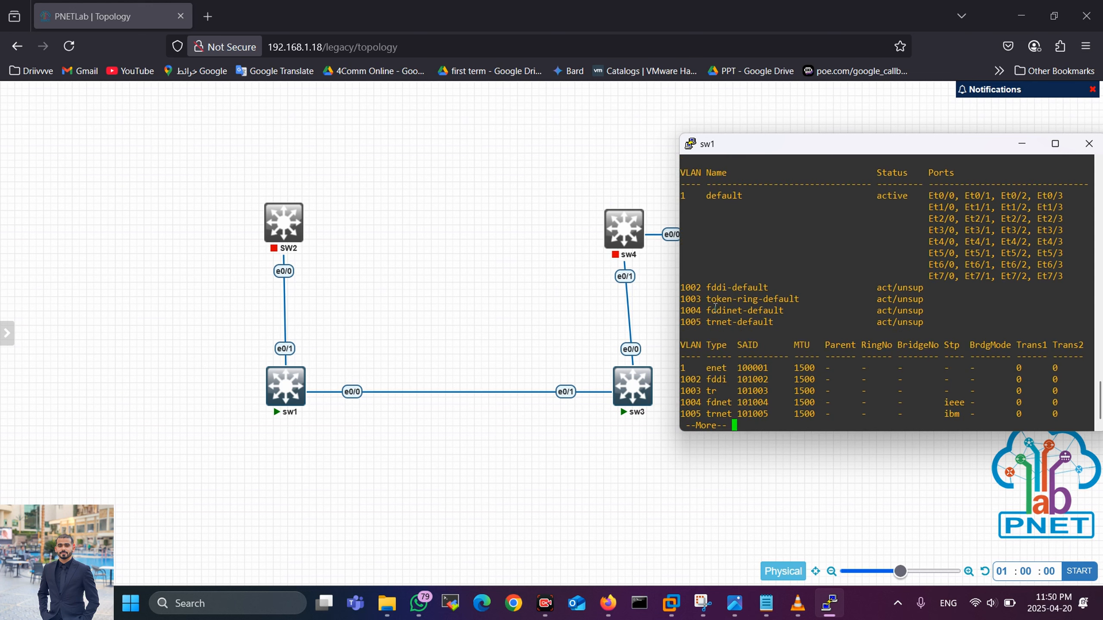
# Step: Review the default VLAN 1 row, page through the listing, and return to global configuration
pyautogui.moveTo(680, 196); pyautogui.dragTo(742, 191)
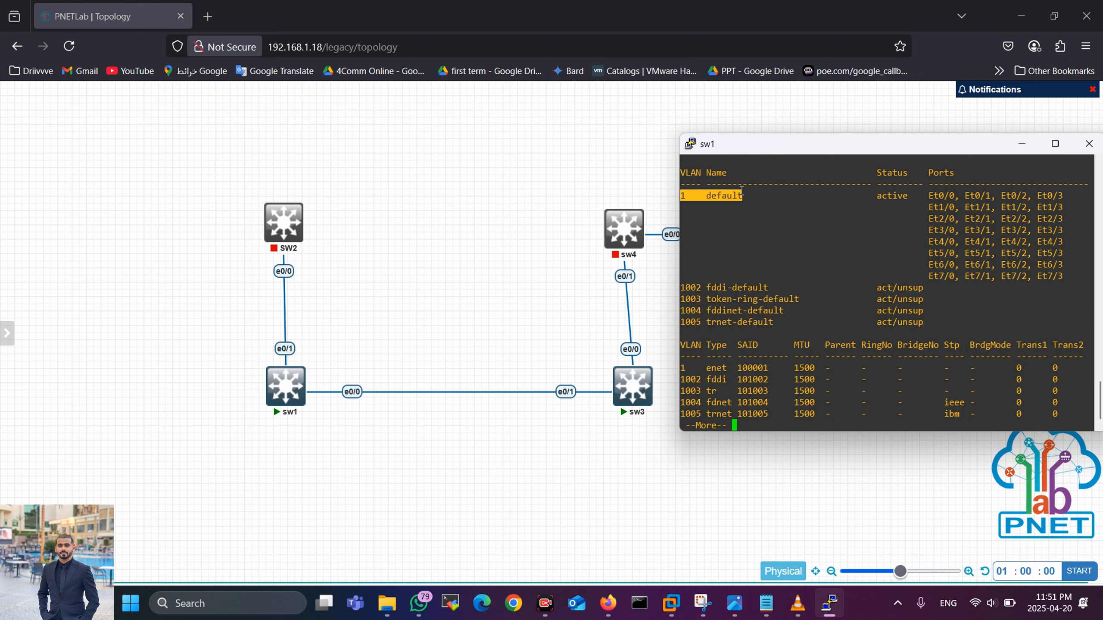
pyautogui.click(703, 192)
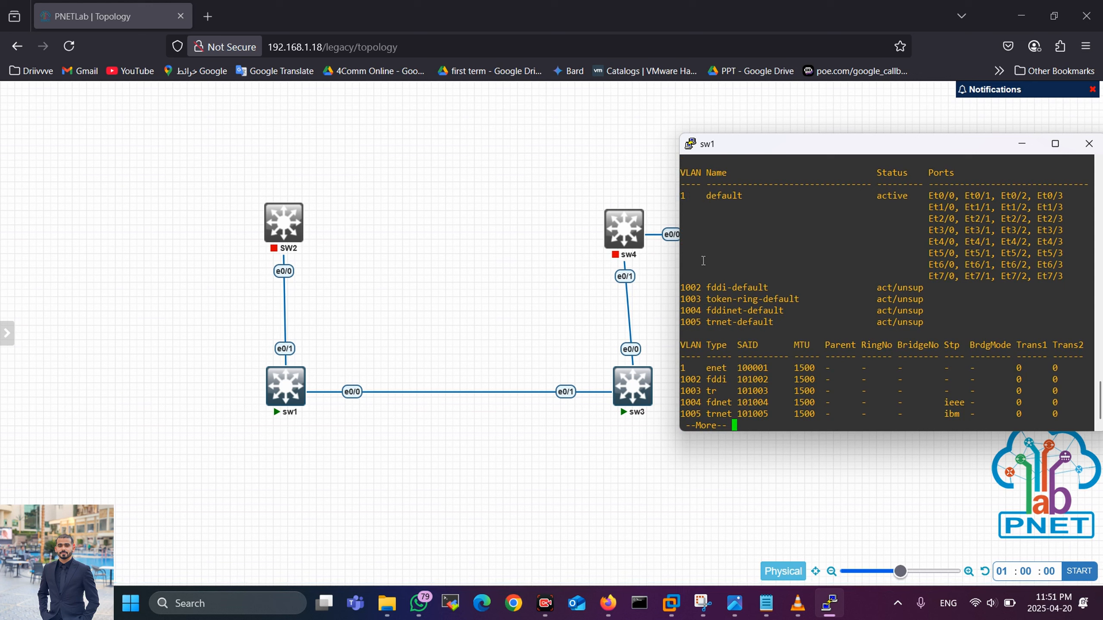
pyautogui.moveTo(805, 147); pyautogui.dragTo(739, 151)
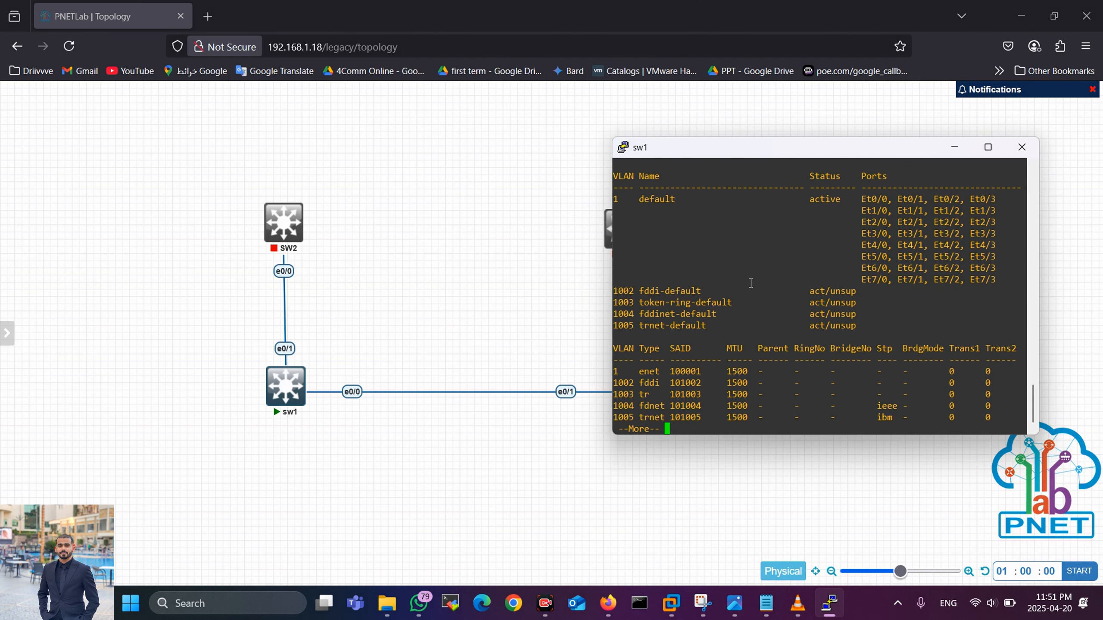
pyautogui.press('Return')
pyautogui.press('Return')
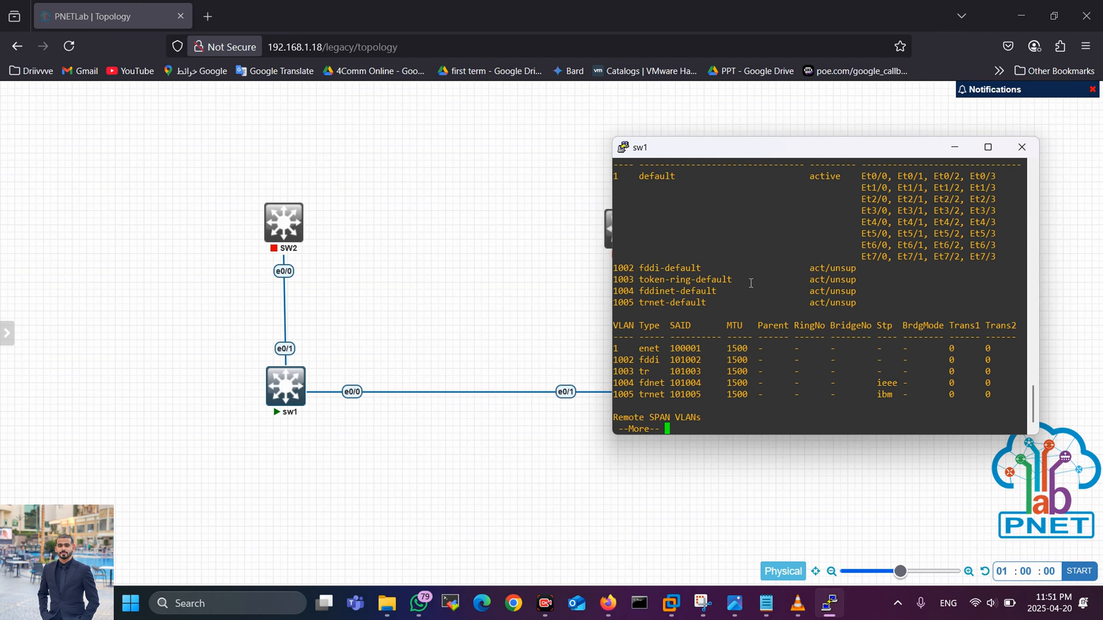
pyautogui.press('space')
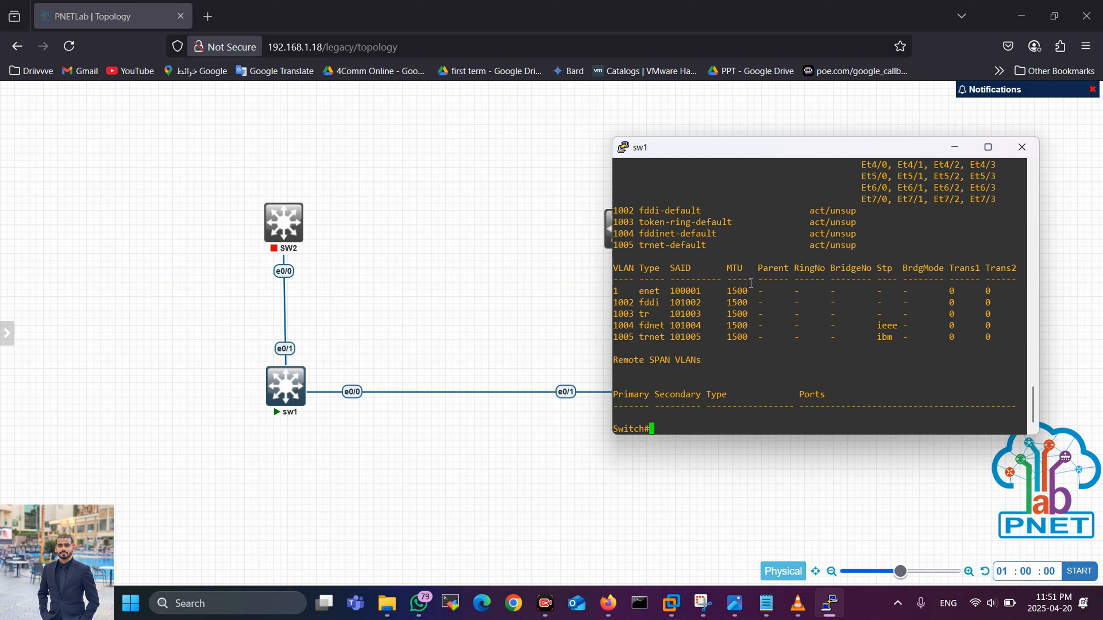
pyautogui.write('conf t')
pyautogui.press('Return')
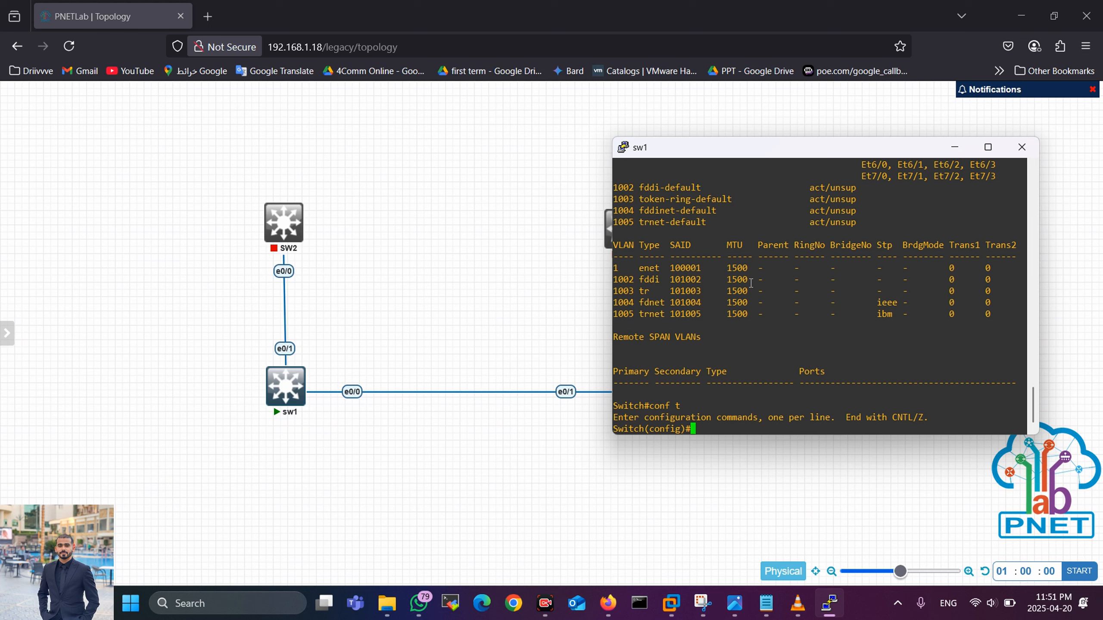
# Step: Assign 10.10.10.1 255.255.255.0 to interface VLAN 1 and enable it with no shutdown
pyautogui.write('int vlan 1')
pyautogui.press('Return')
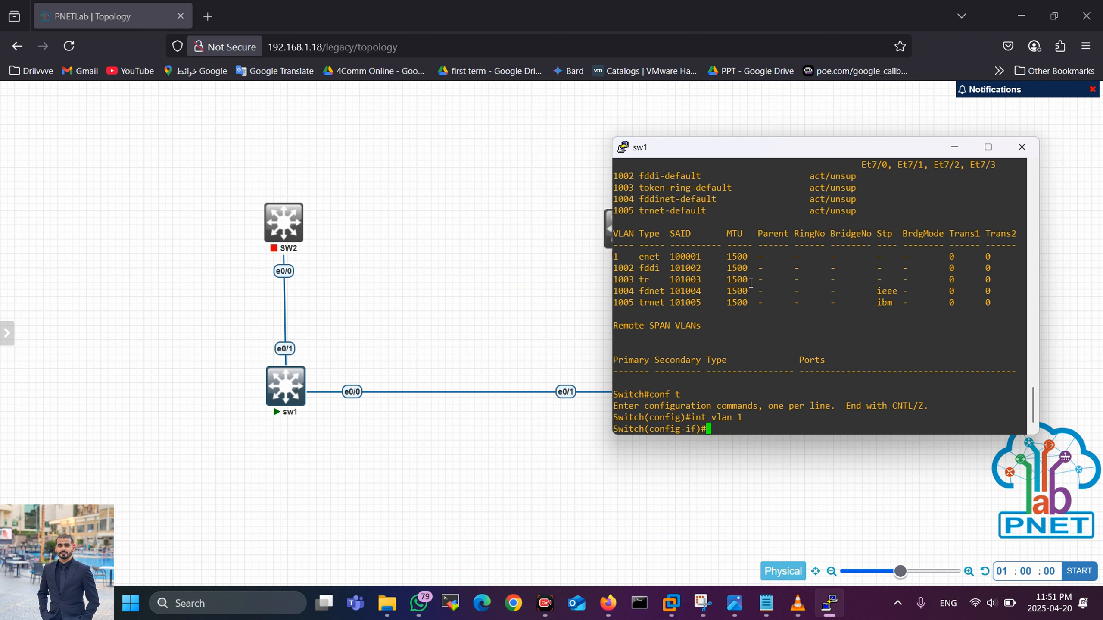
pyautogui.write('ip add')
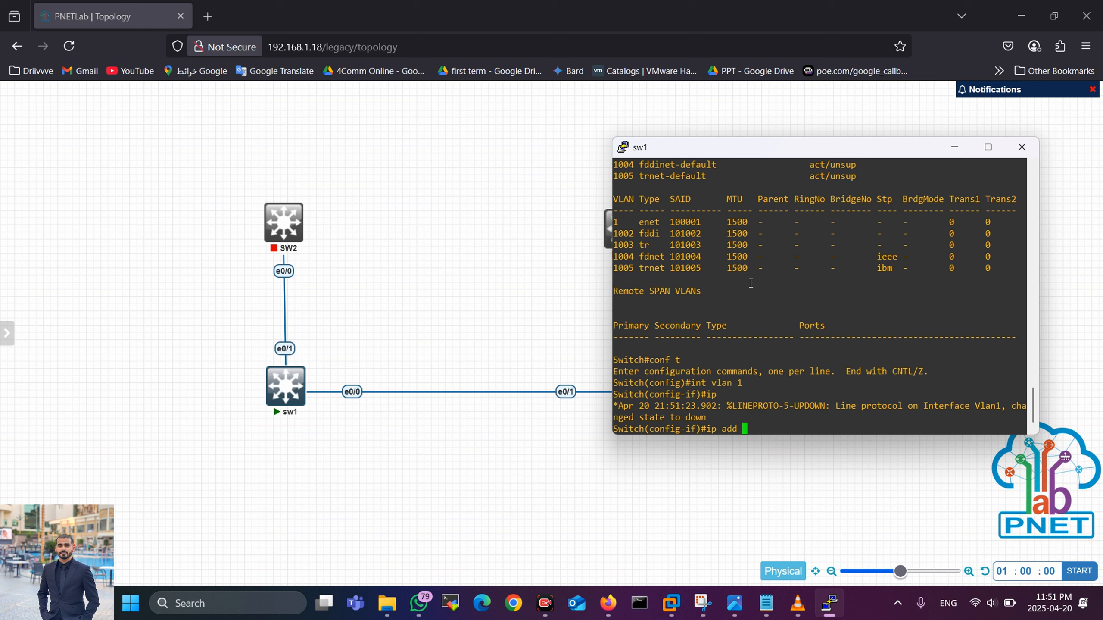
pyautogui.write('10.10.10.1 255.255.255.0')
pyautogui.press('Return')
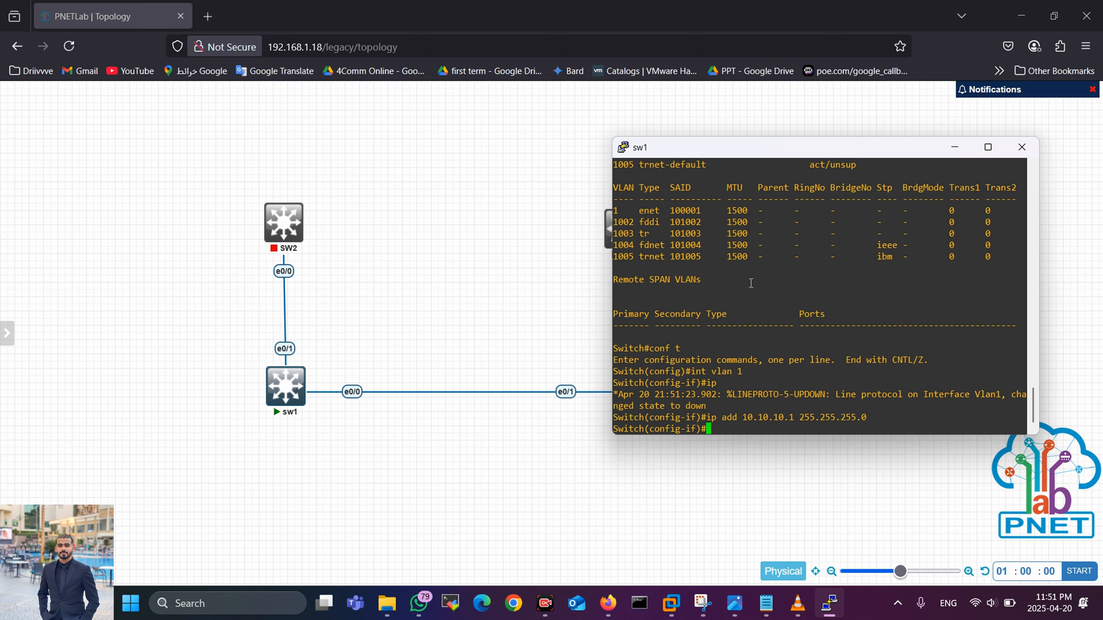
pyautogui.write('no sh')
pyautogui.press('Tab')
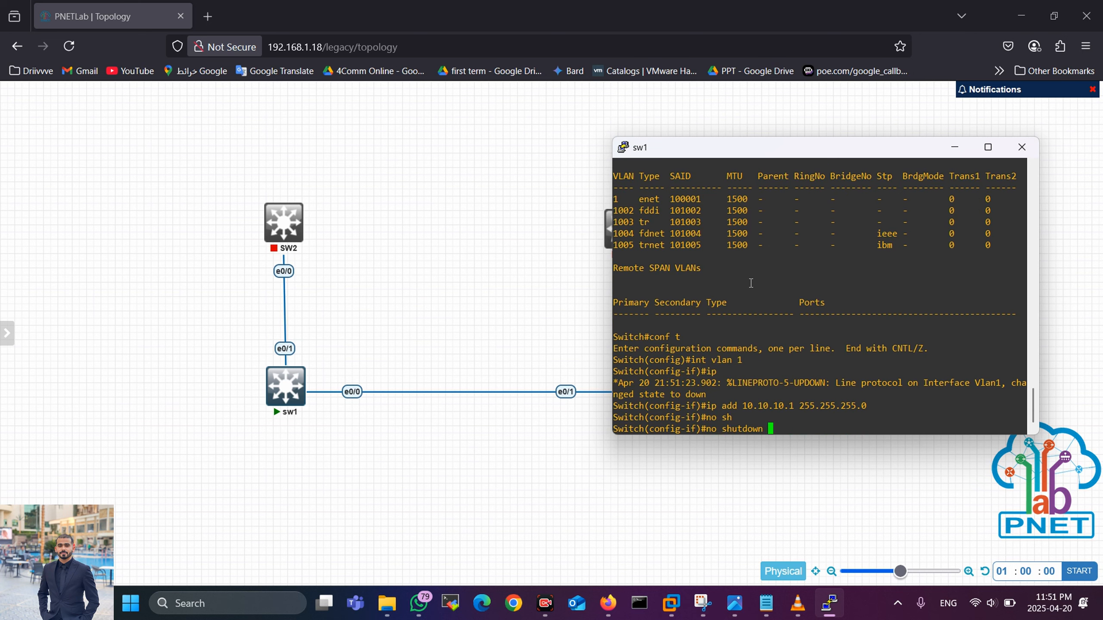
pyautogui.press('Return')
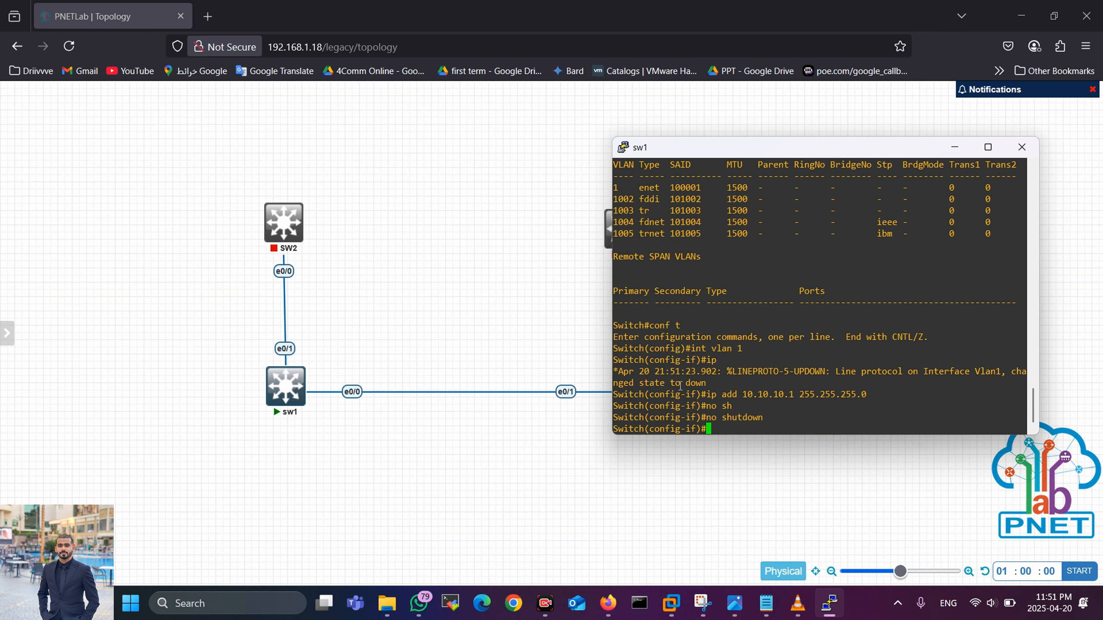
# Step: Highlight the VLAN 1 state messages and shift the sw1 console left to uncover sw3
pyautogui.moveTo(680, 385); pyautogui.dragTo(726, 384)
pyautogui.click(727, 384)
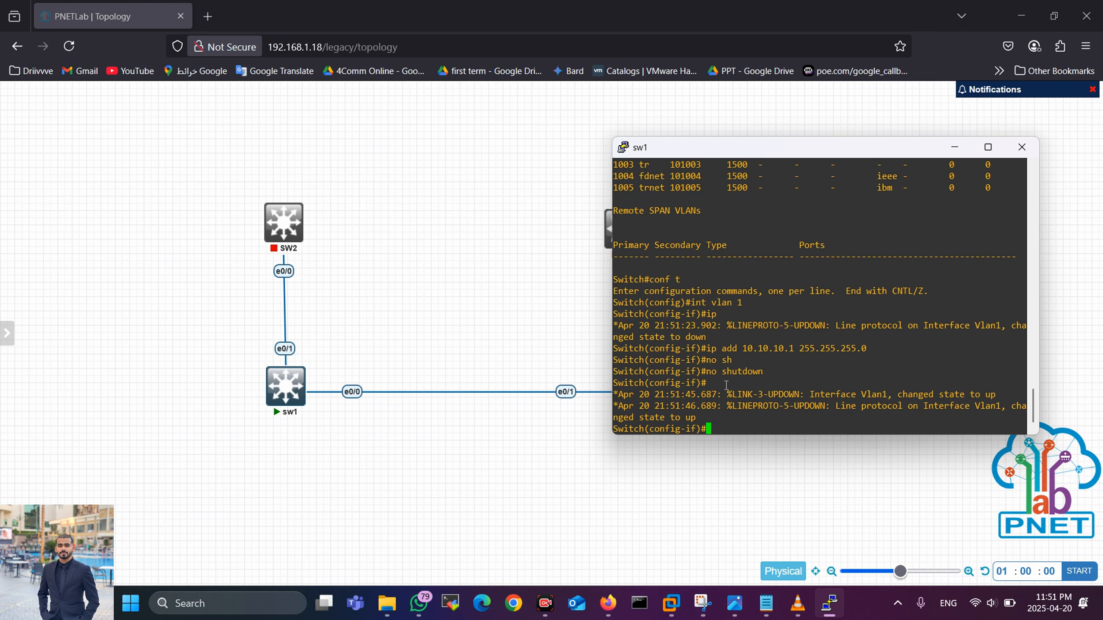
pyautogui.doubleClick(690, 417)
pyautogui.moveTo(736, 149); pyautogui.dragTo(471, 137)
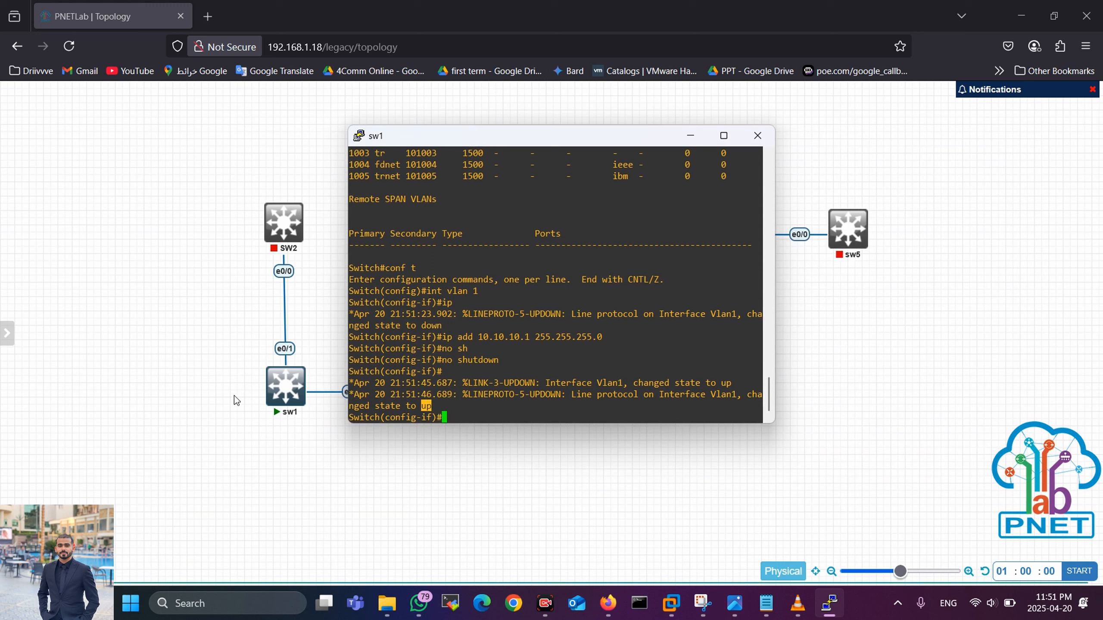
pyautogui.moveTo(271, 396)
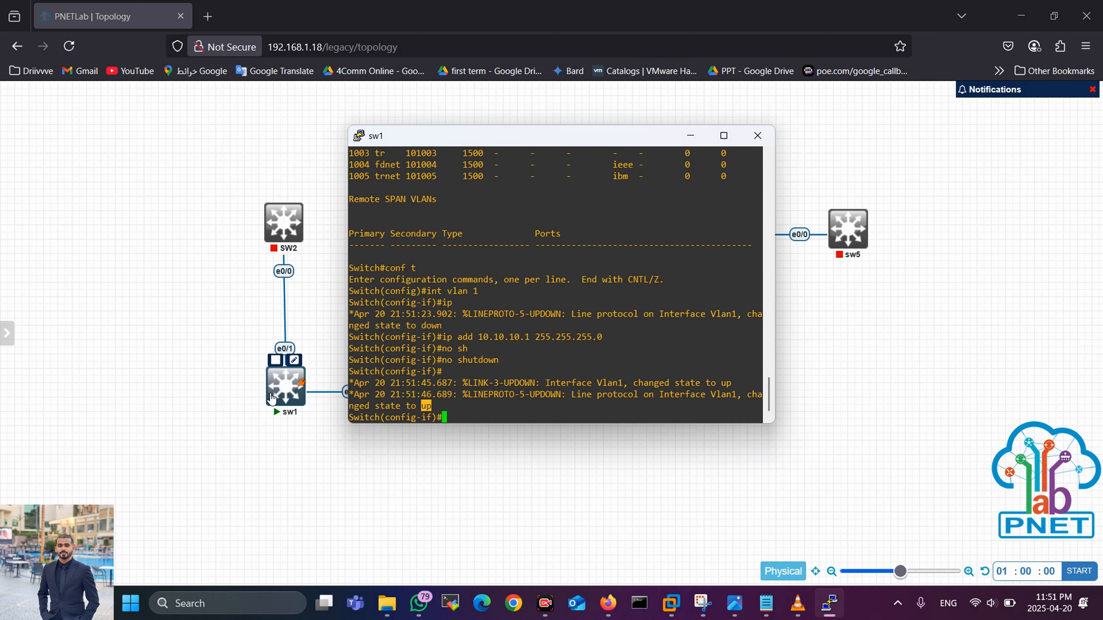
pyautogui.moveTo(556, 145); pyautogui.dragTo(353, 145)
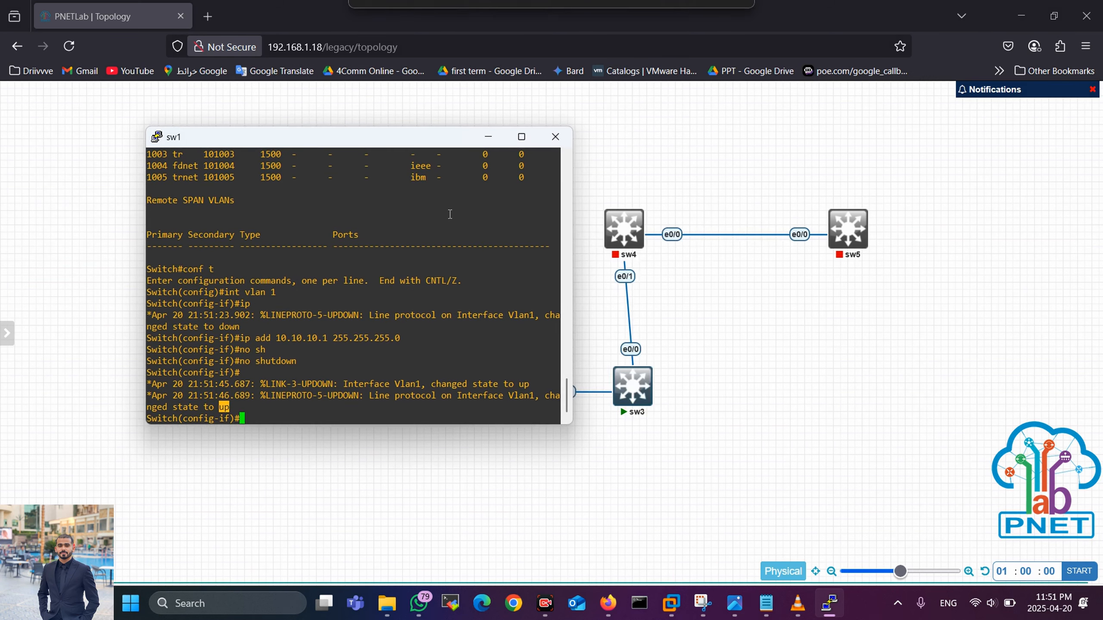
# Step: Open a Telnet console to sw3, move it aside and wake the prompt
pyautogui.click(632, 392)
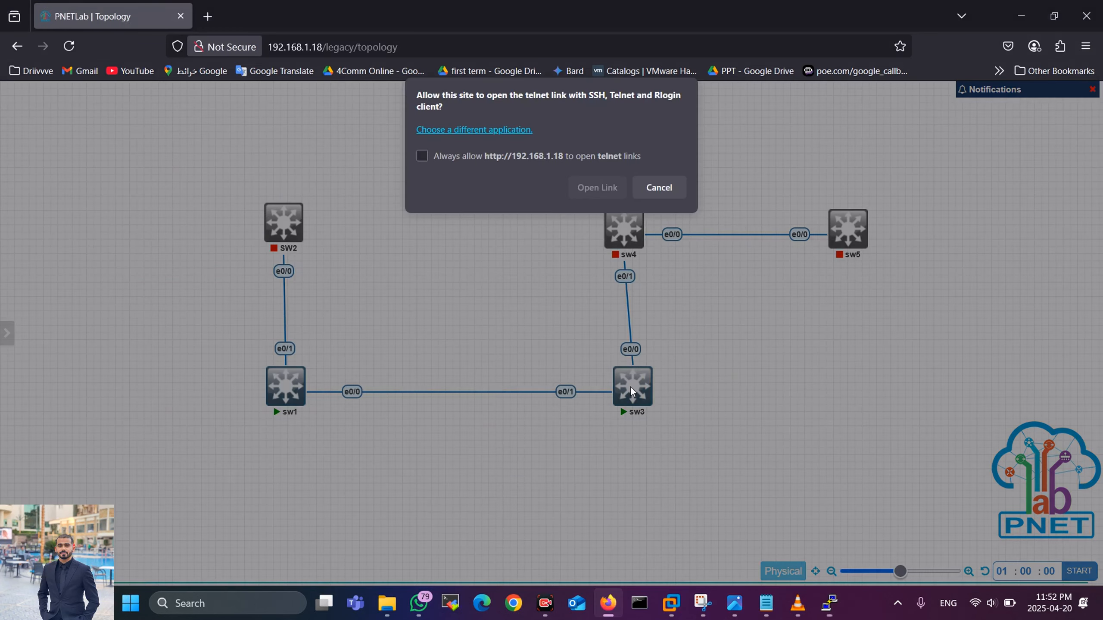
pyautogui.click(577, 195)
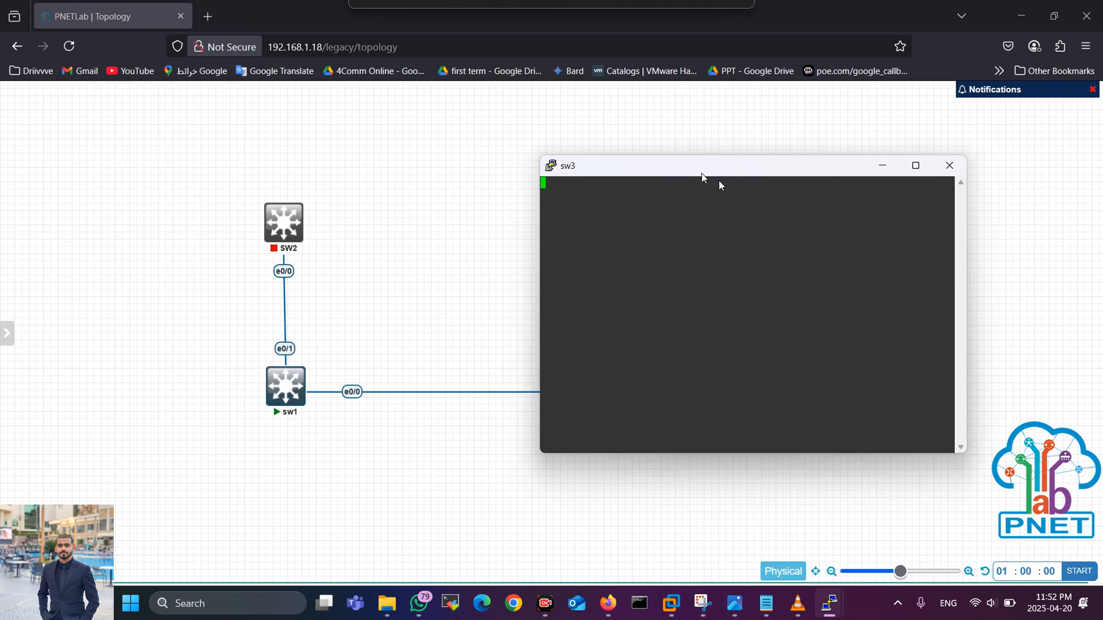
pyautogui.moveTo(719, 178); pyautogui.dragTo(838, 172)
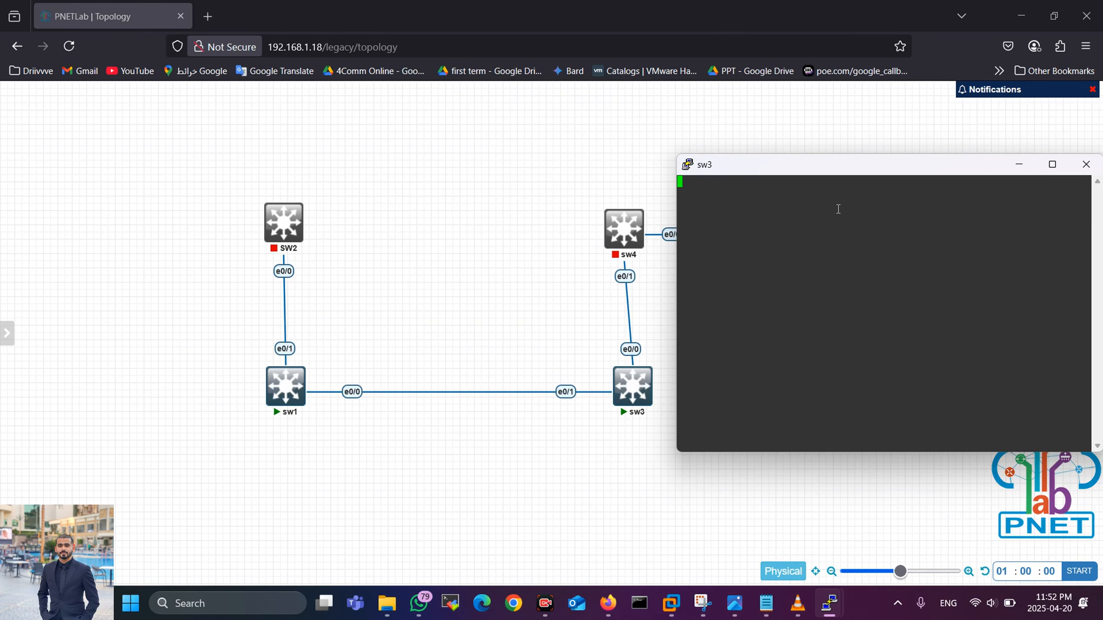
pyautogui.press('Return')
pyautogui.press('Return')
pyautogui.press('Return')
pyautogui.press('Return')
# Step: Enter privileged and global configuration mode on sw3 and set an enable secret password
pyautogui.write('en')
pyautogui.press('Return')
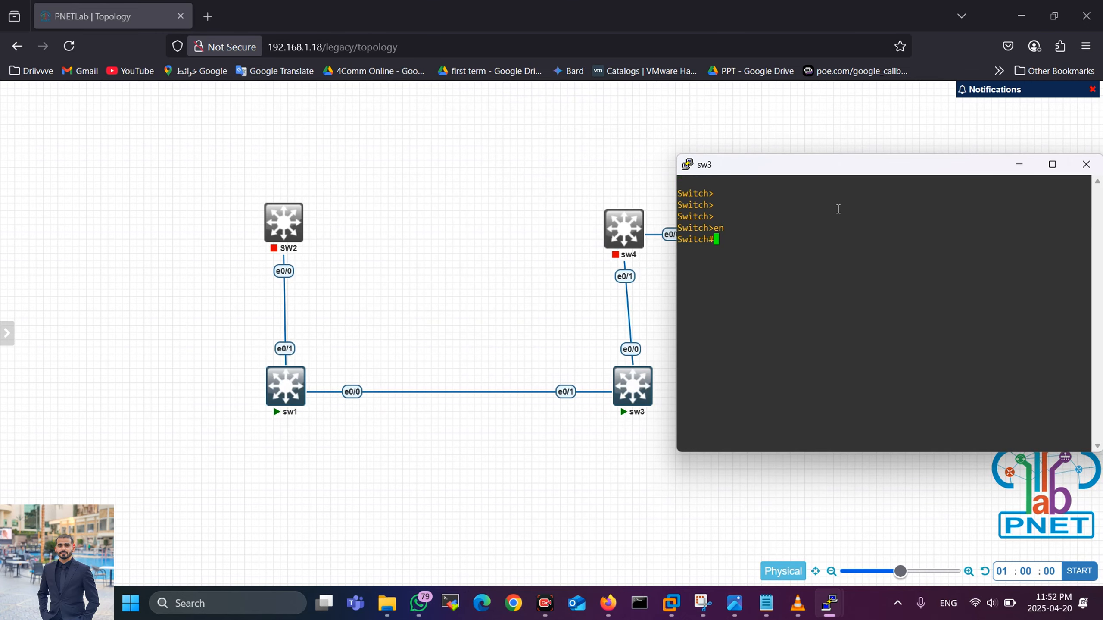
pyautogui.write('conf')
pyautogui.press('Return')
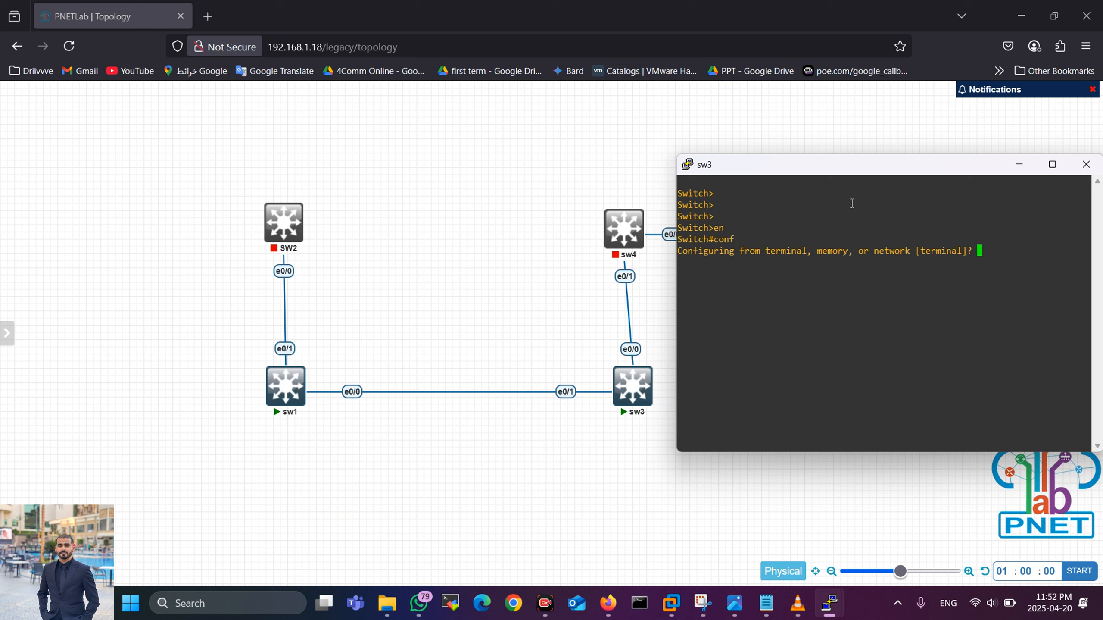
pyautogui.press('Return')
pyautogui.write('enab')
pyautogui.press('Tab')
pyautogui.write('sec')
pyautogui.press('Tab')
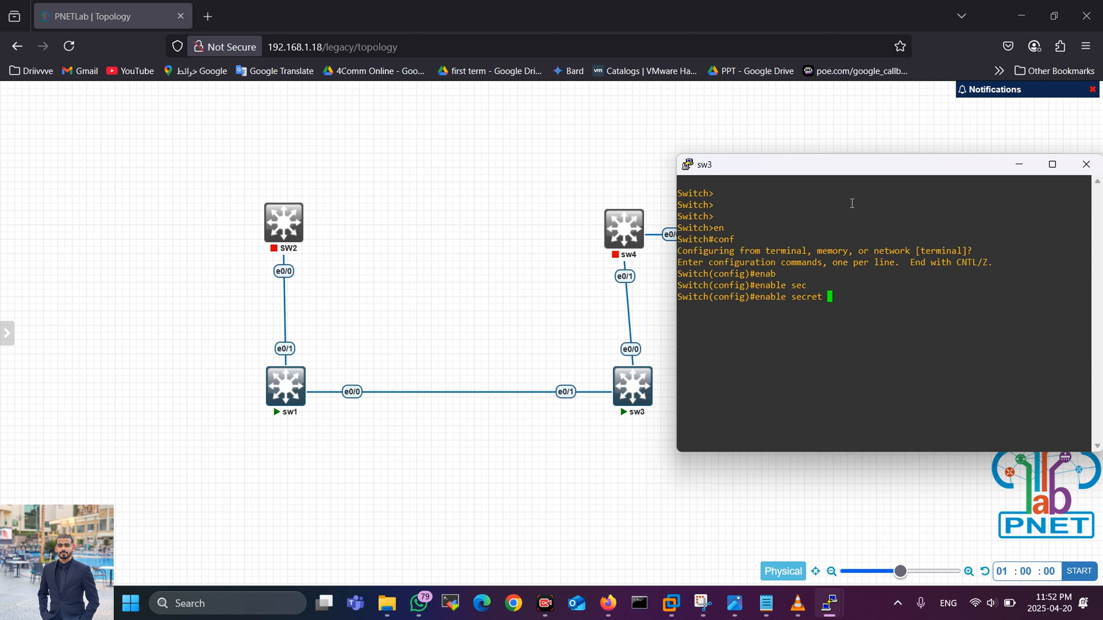
pyautogui.write('cisco')
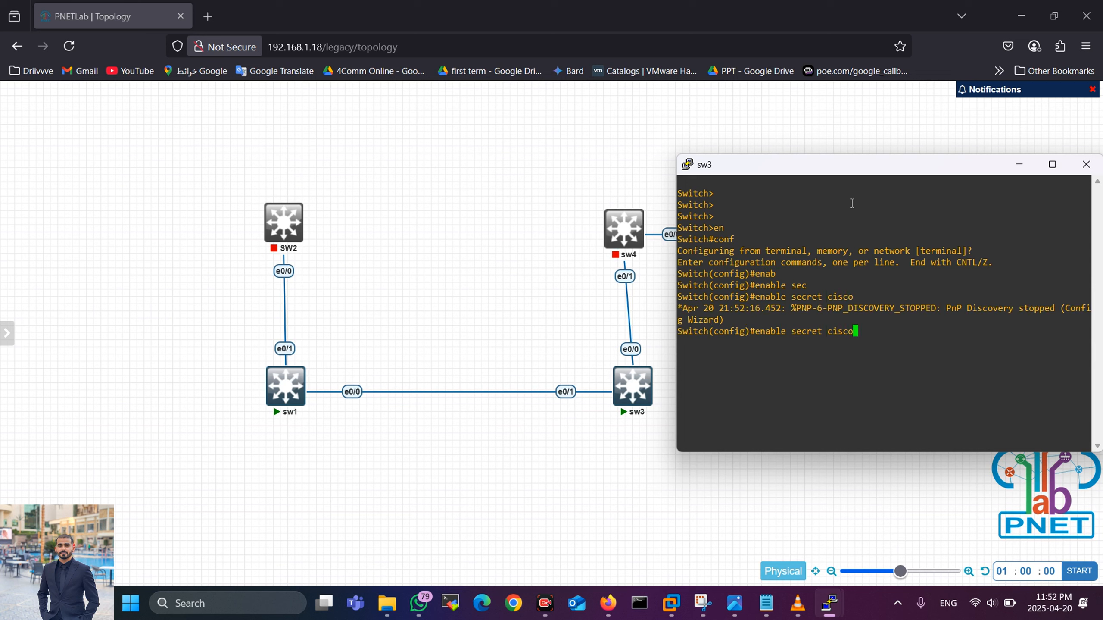
pyautogui.press('Return')
# Step: Create a local username with privilege 15 and a secret password on sw3
pyautogui.write('user')
pyautogui.press('Tab')
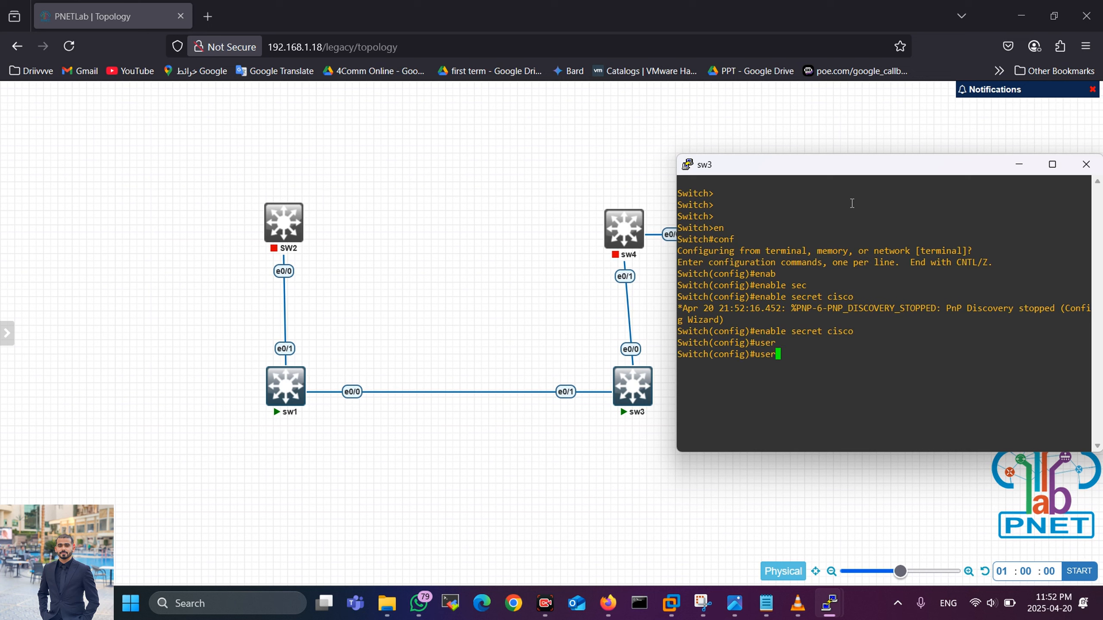
pyautogui.write('n')
pyautogui.press('Tab')
pyautogui.write('magdy ')
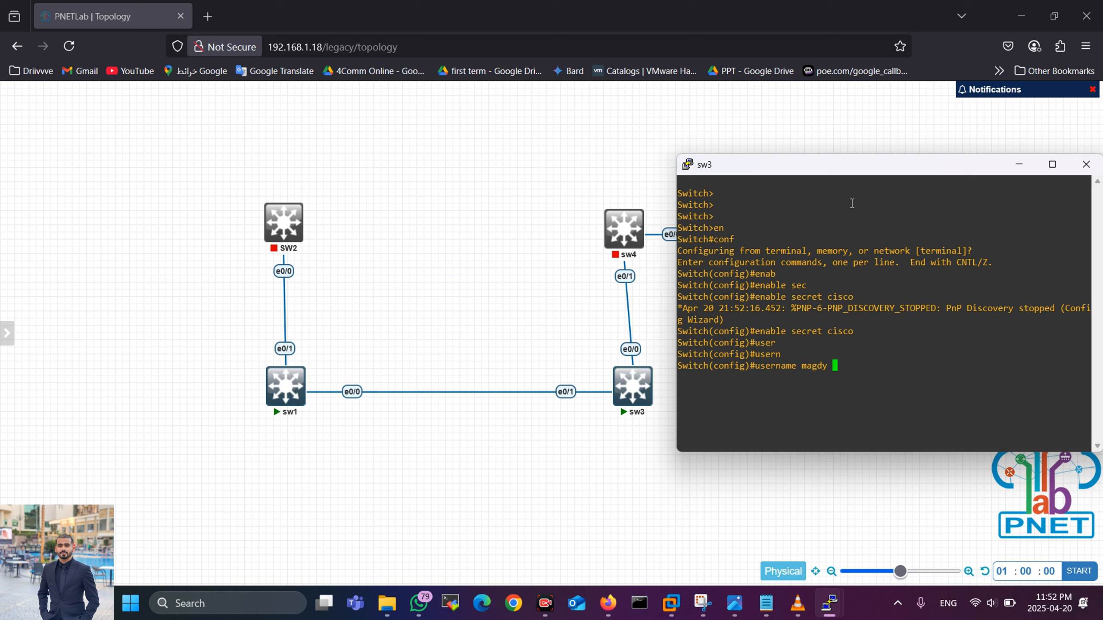
pyautogui.write('priv')
pyautogui.press('Tab')
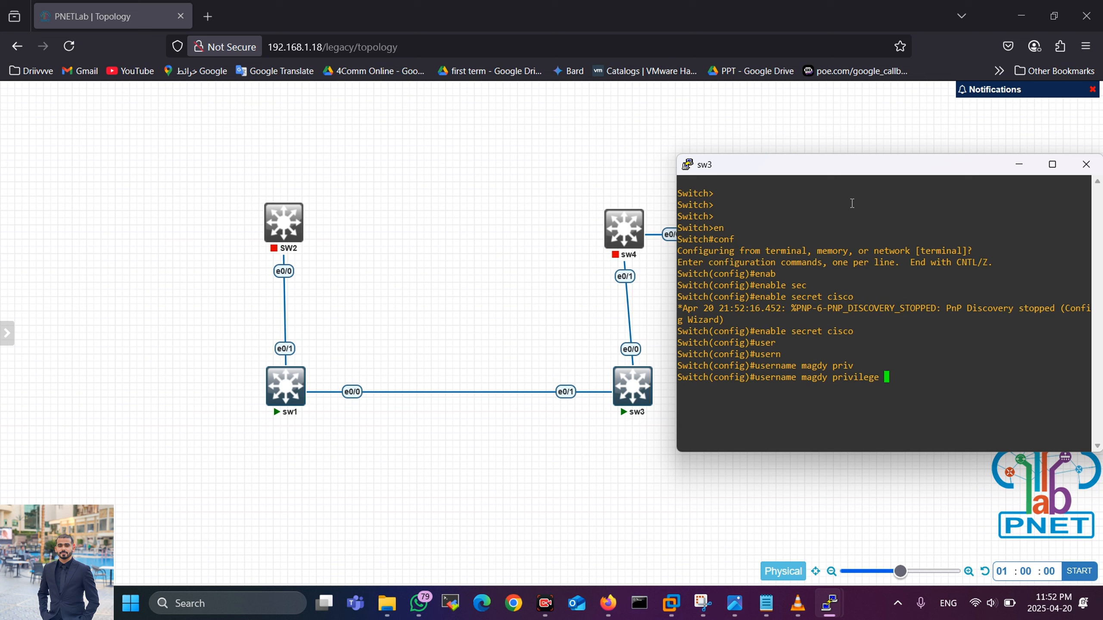
pyautogui.write('15 secr')
pyautogui.press('Tab')
pyautogui.write('123')
pyautogui.press('Return')
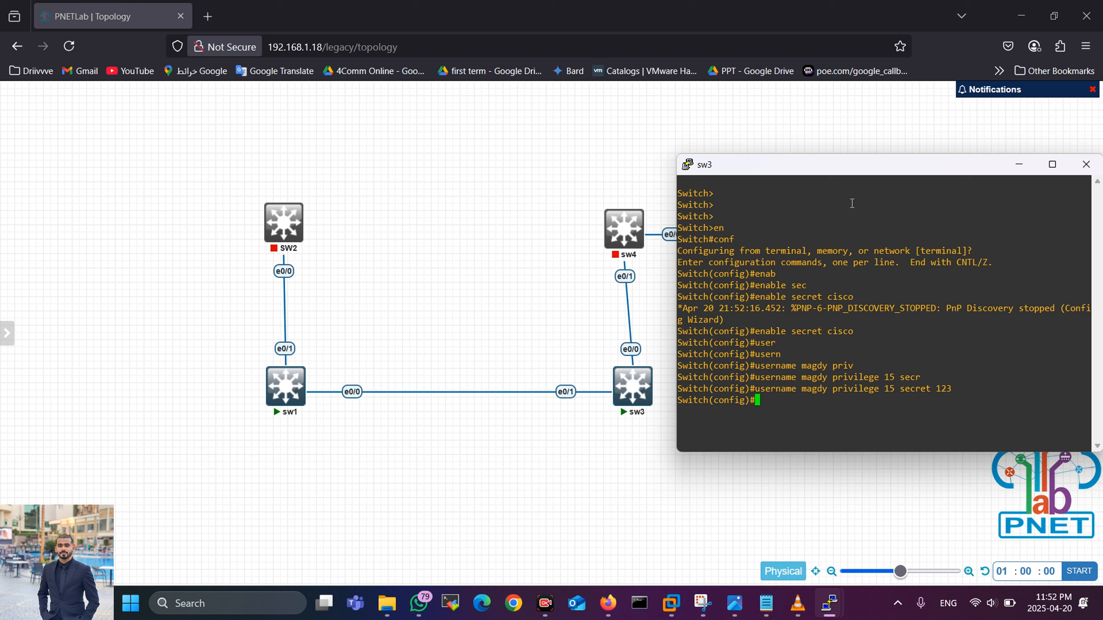
# Step: Require local user login on sw3's console line 0
pyautogui.write('line con')
pyautogui.press('Tab')
pyautogui.write('0')
pyautogui.press('Return')
pyautogui.write('l')
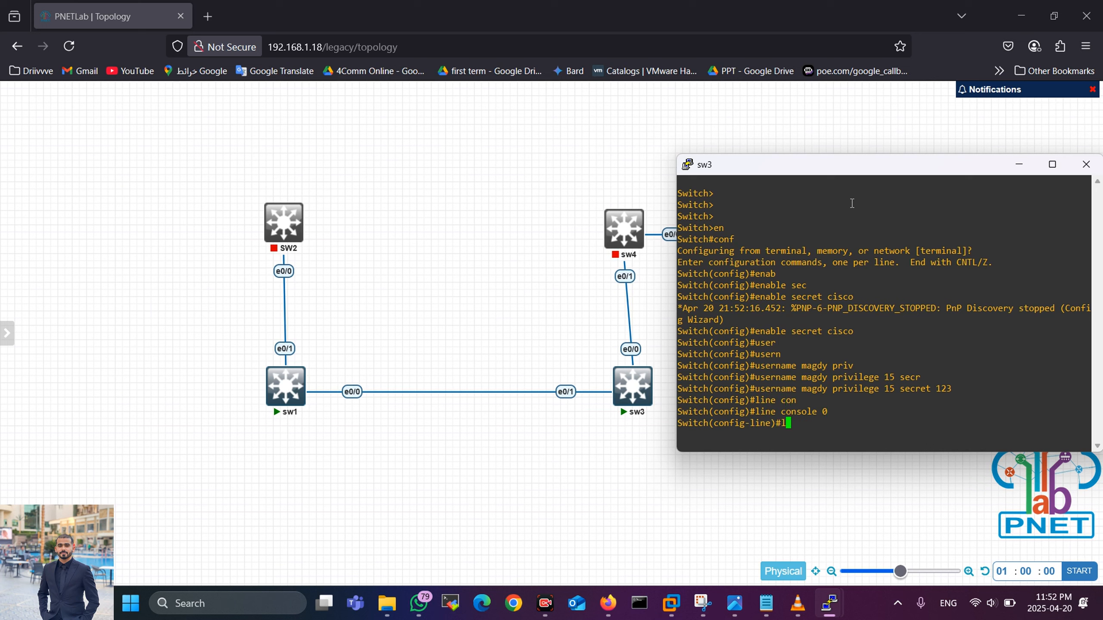
pyautogui.write('ogin loca')
pyautogui.press('Tab')
pyautogui.press('Return')
pyautogui.press('Return')
pyautogui.press('Return')
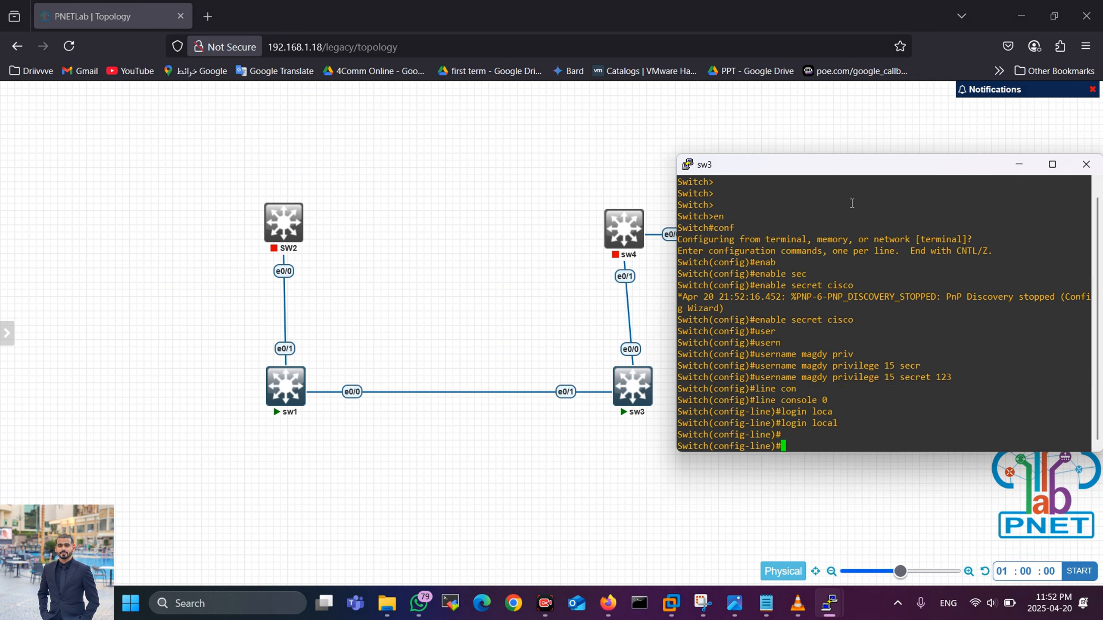
pyautogui.moveTo(858, 167); pyautogui.dragTo(859, 132)
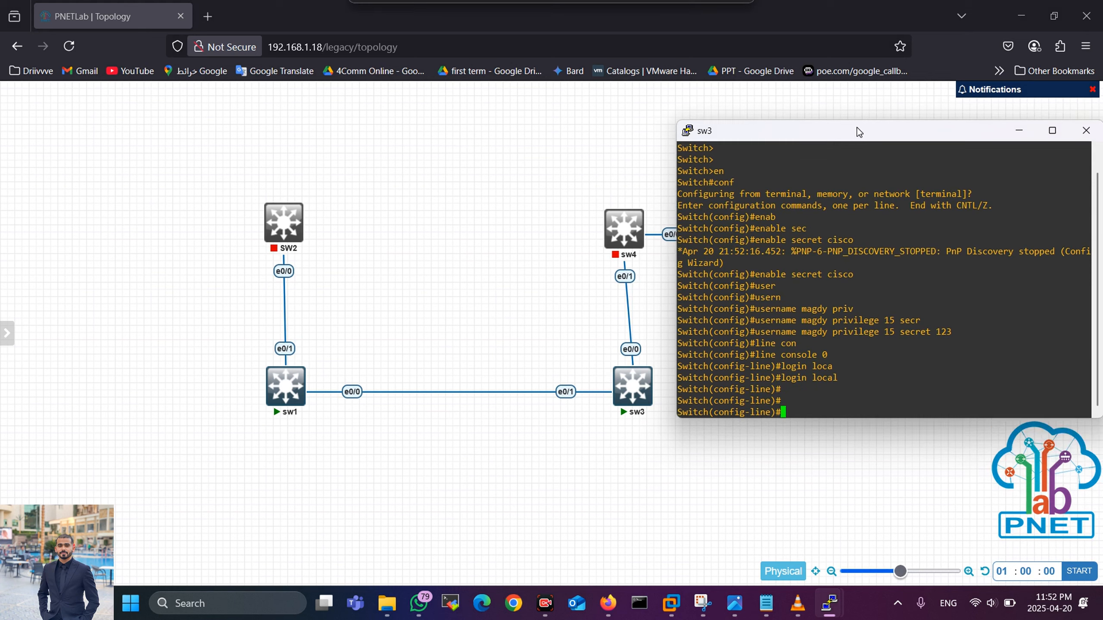
# Step: Set VTY lines 0 4 to transport input telnet with login local, then exit
pyautogui.write('lin')
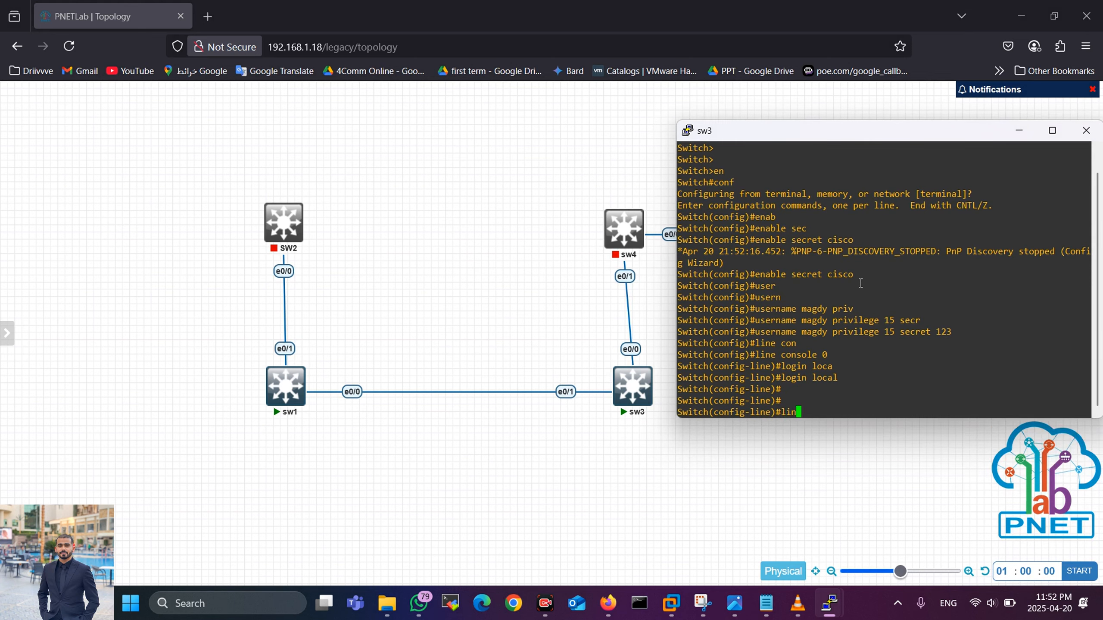
pyautogui.write('e vty 0 4')
pyautogui.press('Return')
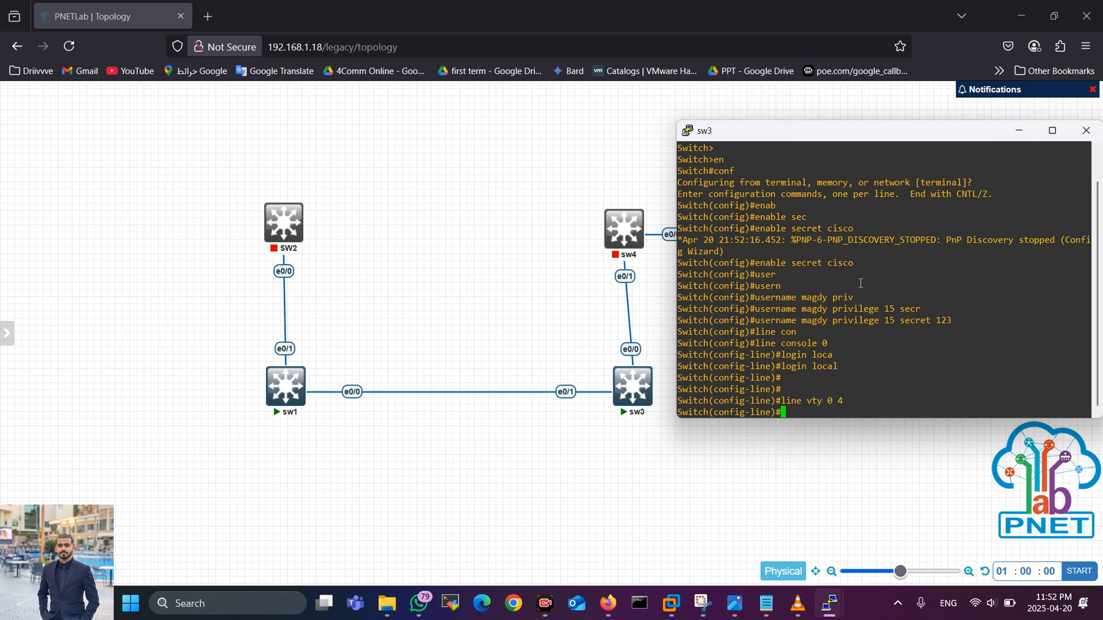
pyautogui.write('tran')
pyautogui.press('Tab')
pyautogui.write('inp')
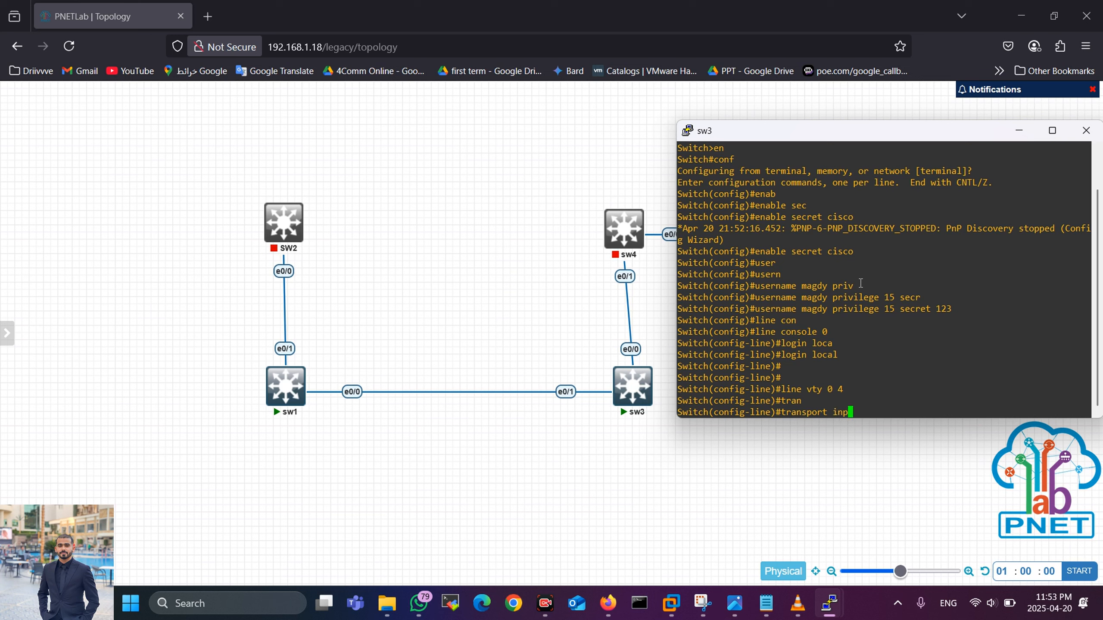
pyautogui.press('Tab')
pyautogui.write('telnet')
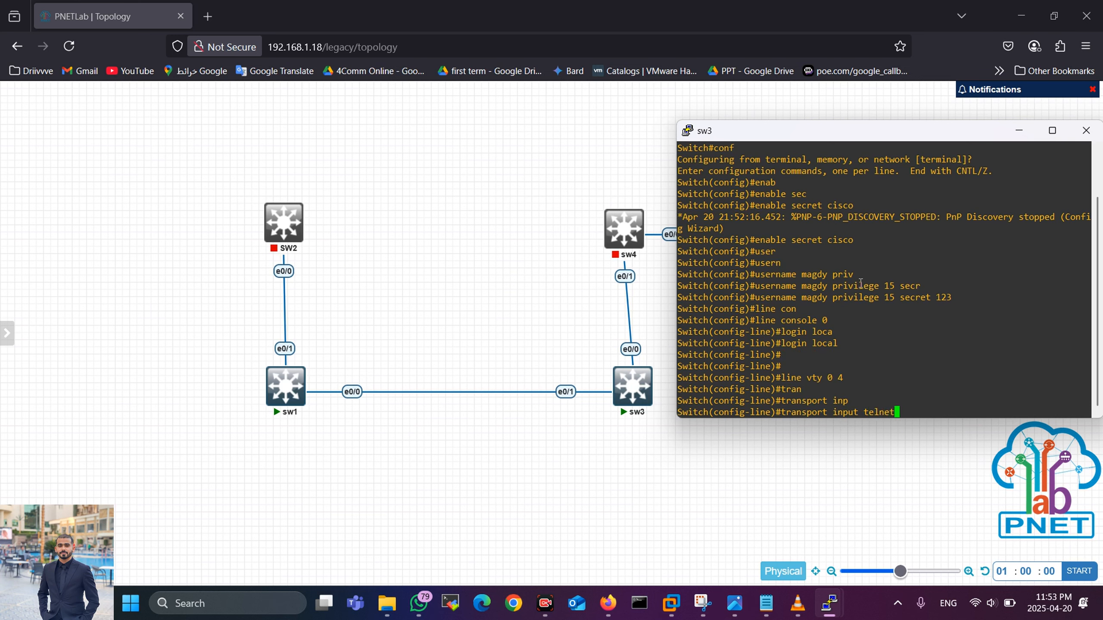
pyautogui.press('Return')
pyautogui.write('login lo')
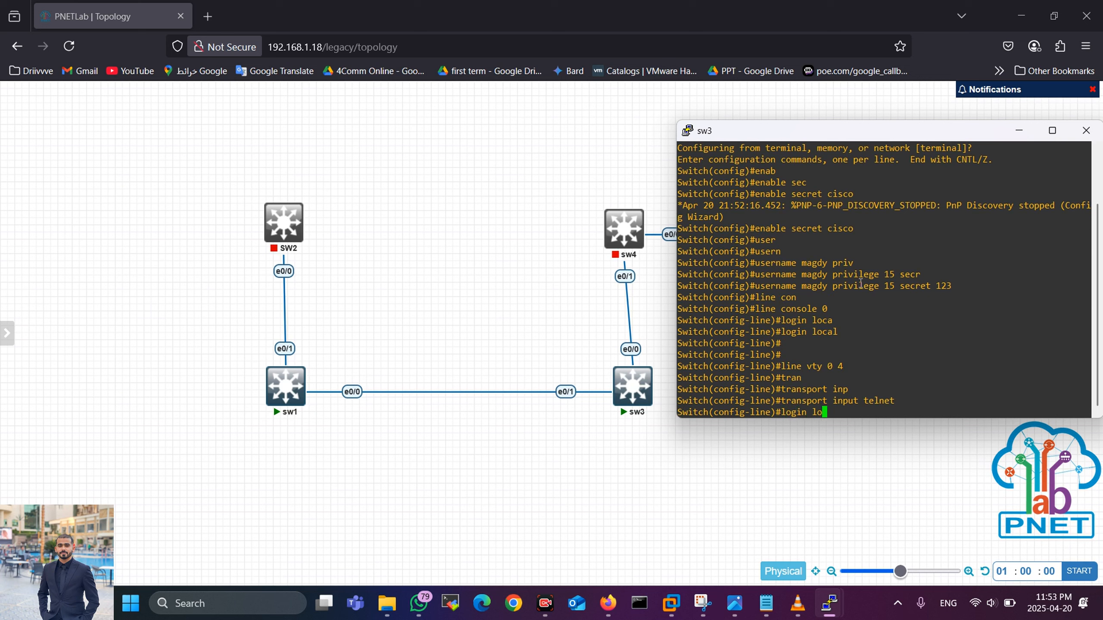
pyautogui.write('ca')
pyautogui.press('Tab')
pyautogui.press('Return')
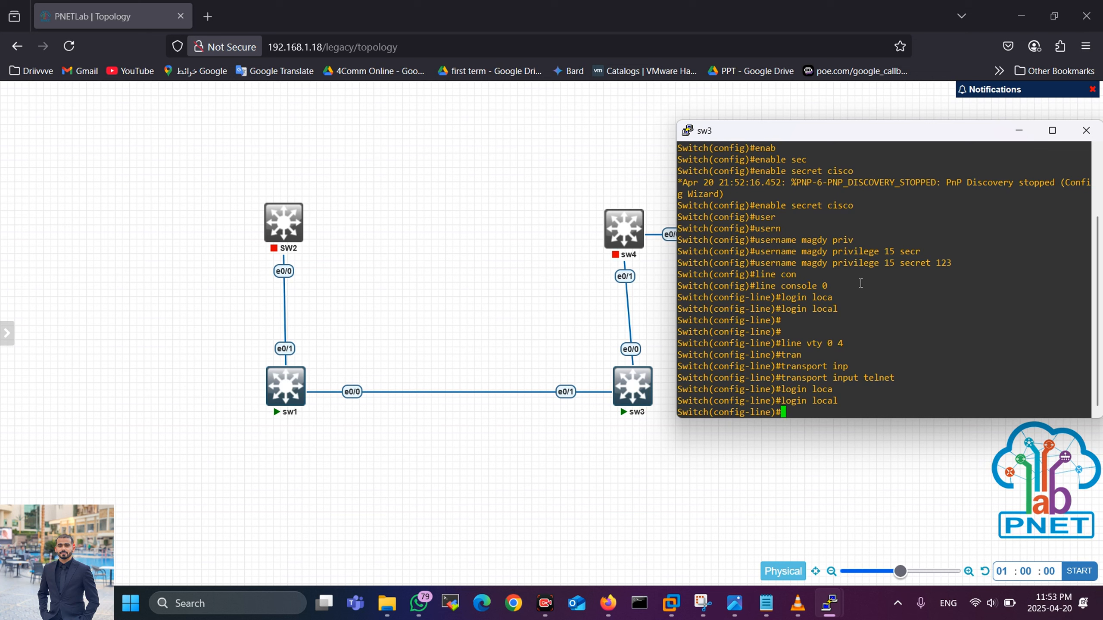
pyautogui.write('exit')
pyautogui.press('Return')
# Step: Assign 10.10.10.2 255.255.255.0 to sw3's interface VLAN 1
pyautogui.write('int v')
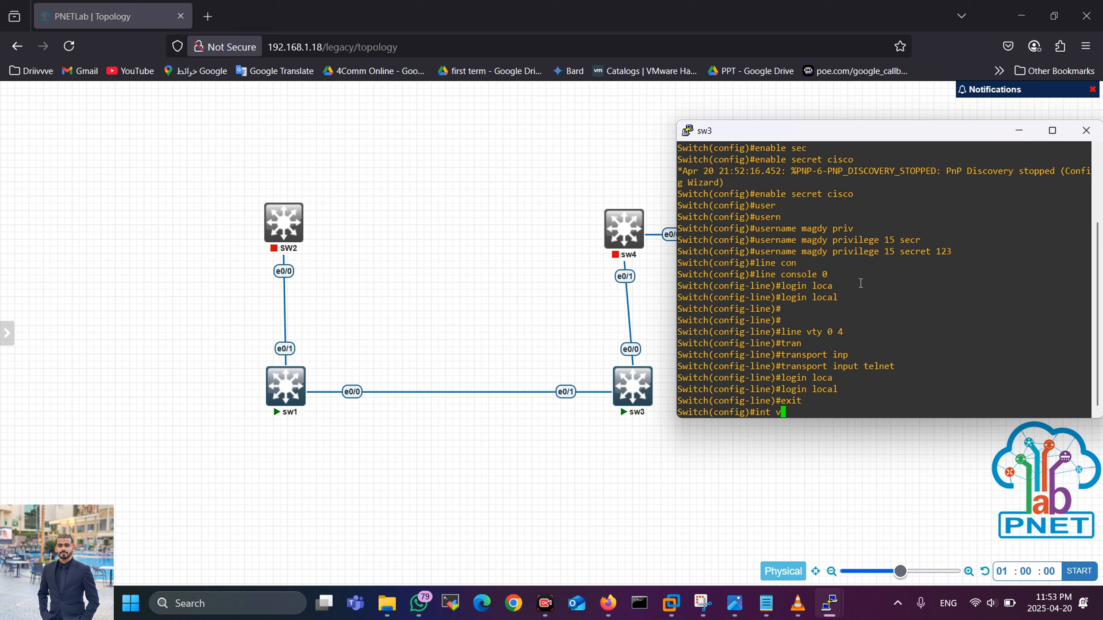
pyautogui.write('lan 1')
pyautogui.press('Return')
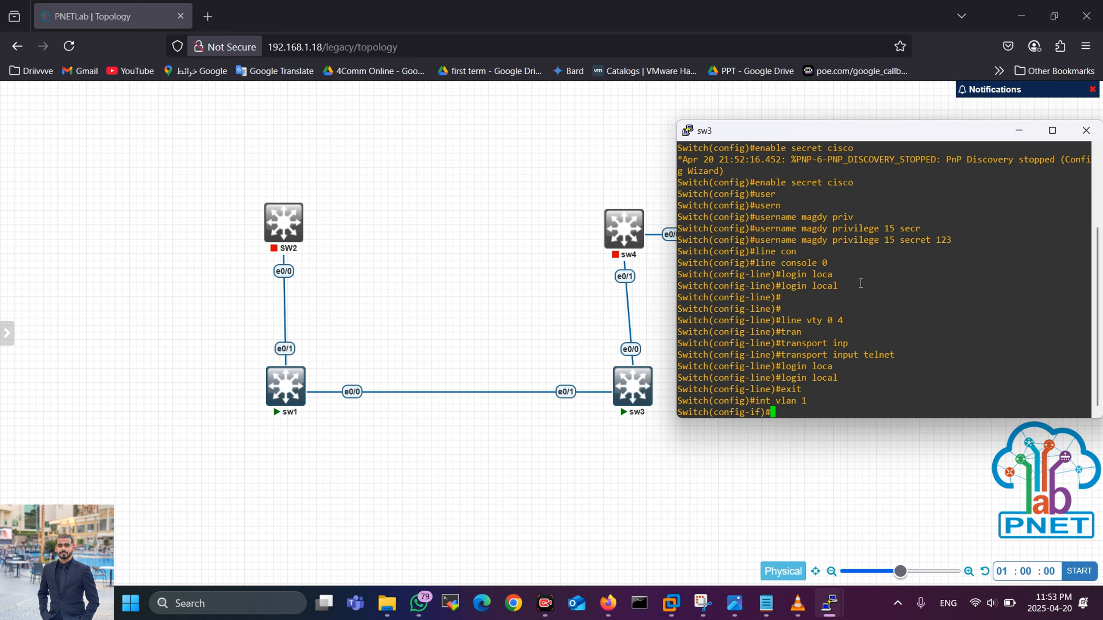
pyautogui.write('ip add')
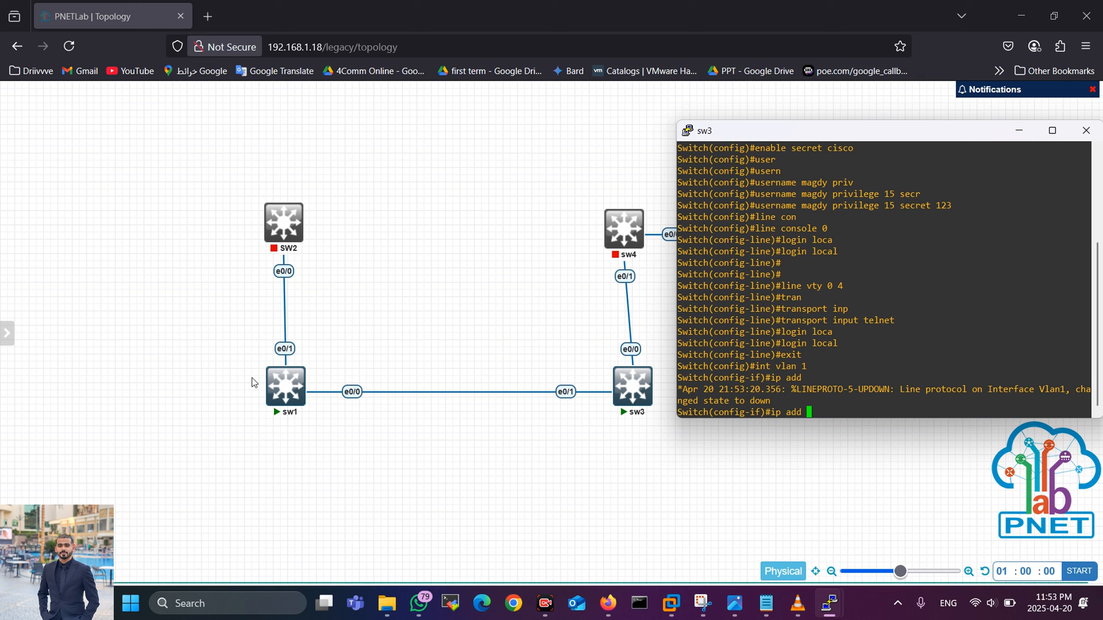
pyautogui.moveTo(278, 390)
pyautogui.write('10.10.10.')
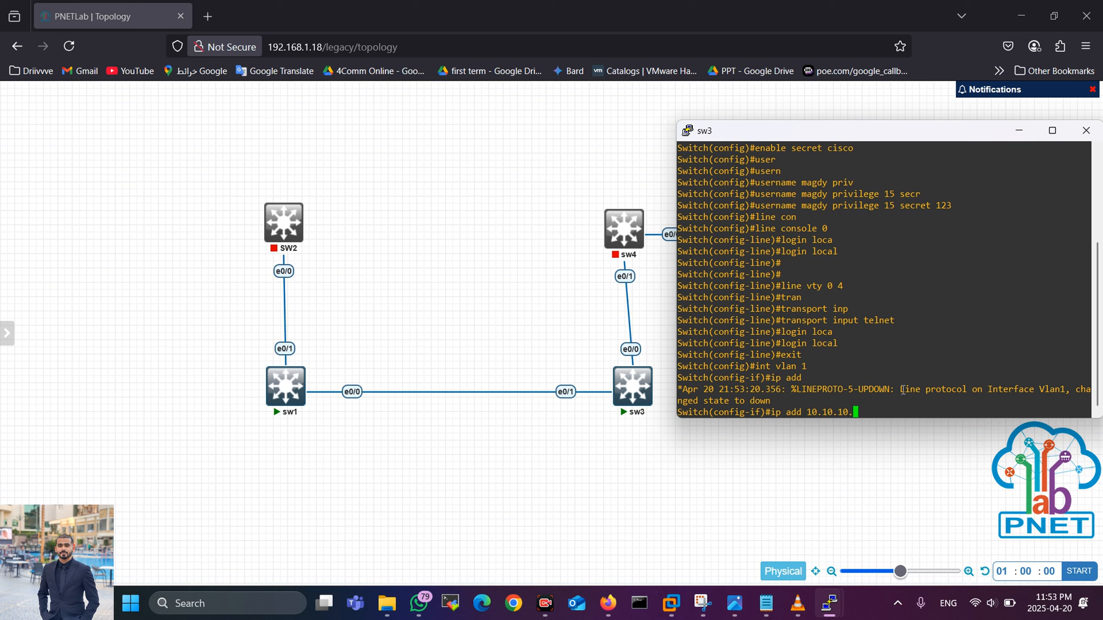
pyautogui.write('2 255.255.255.0')
pyautogui.press('Return')
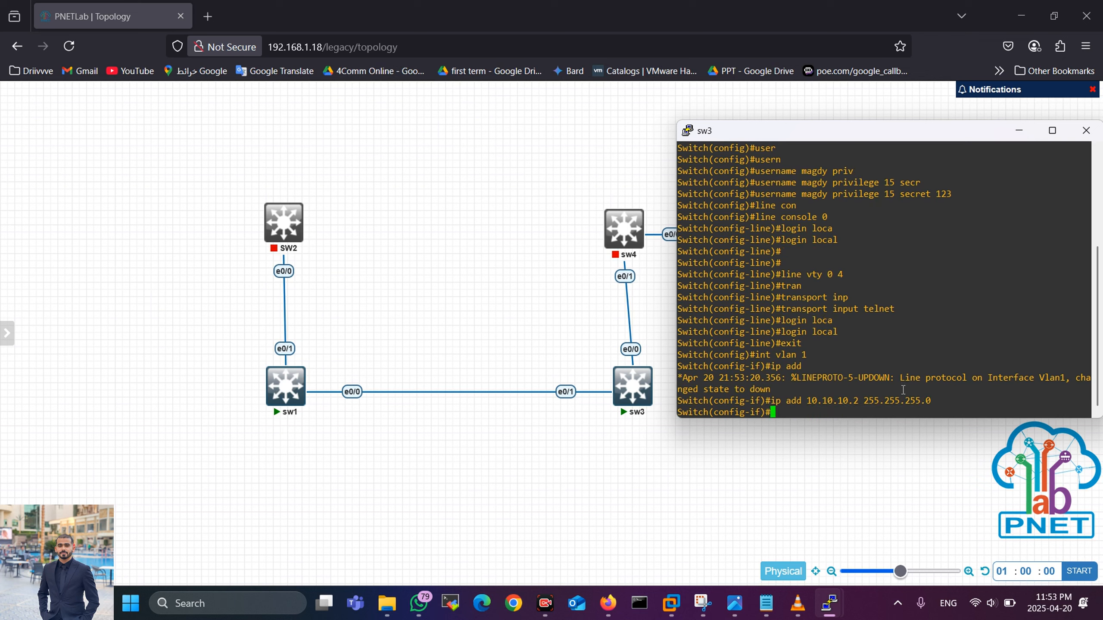
# Step: Bring VLAN 1 up with no shutdown and end back to privileged EXEC
pyautogui.write('no sh')
pyautogui.press('Tab')
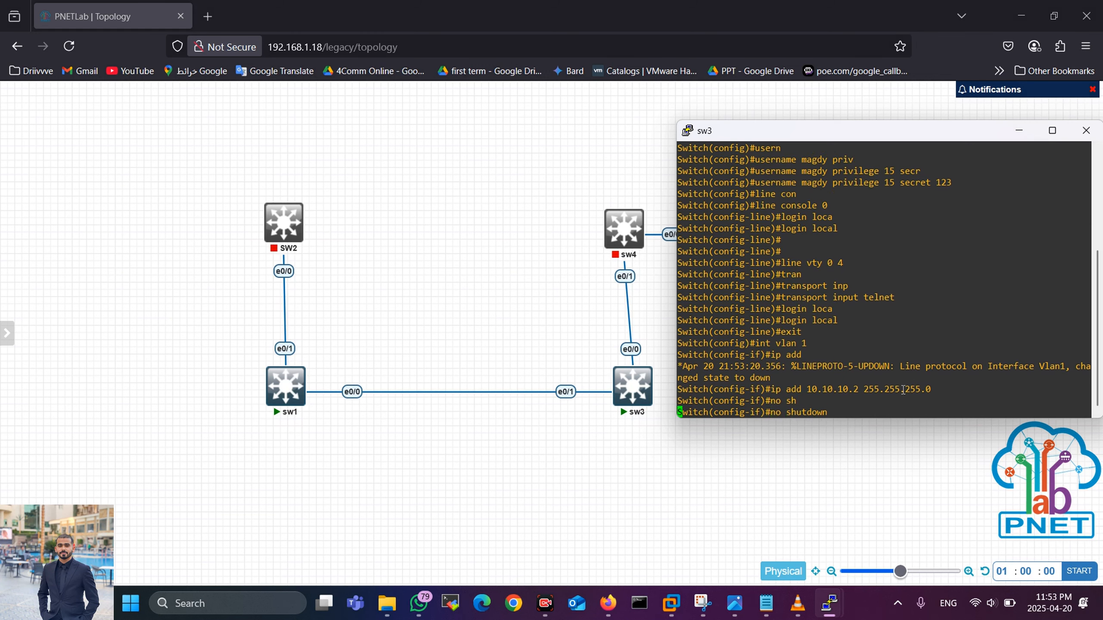
pyautogui.press('Return')
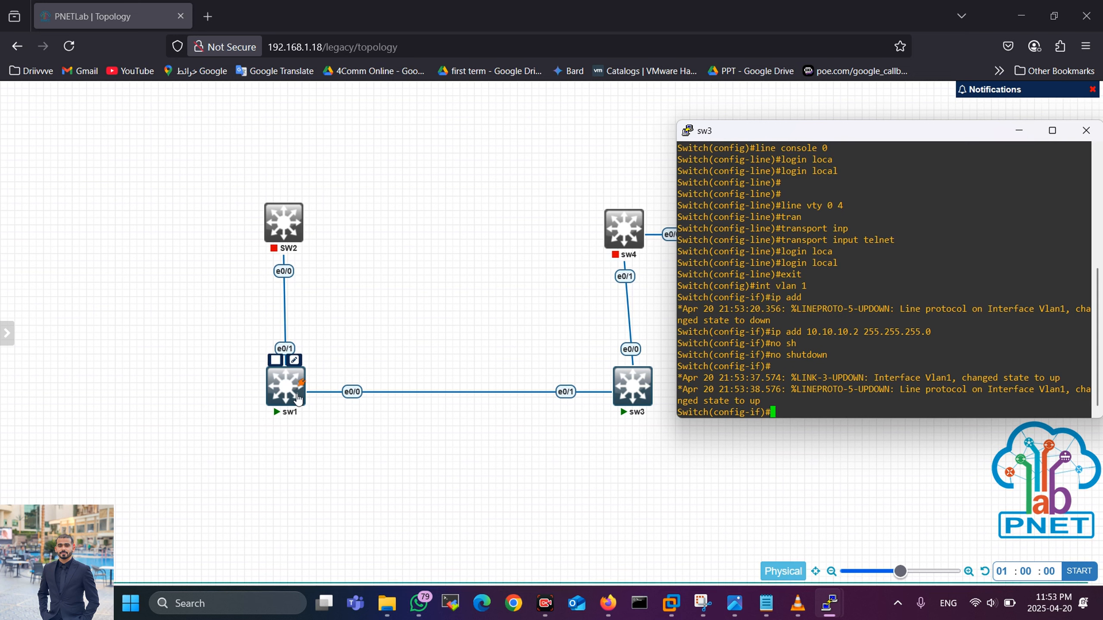
pyautogui.write('e')
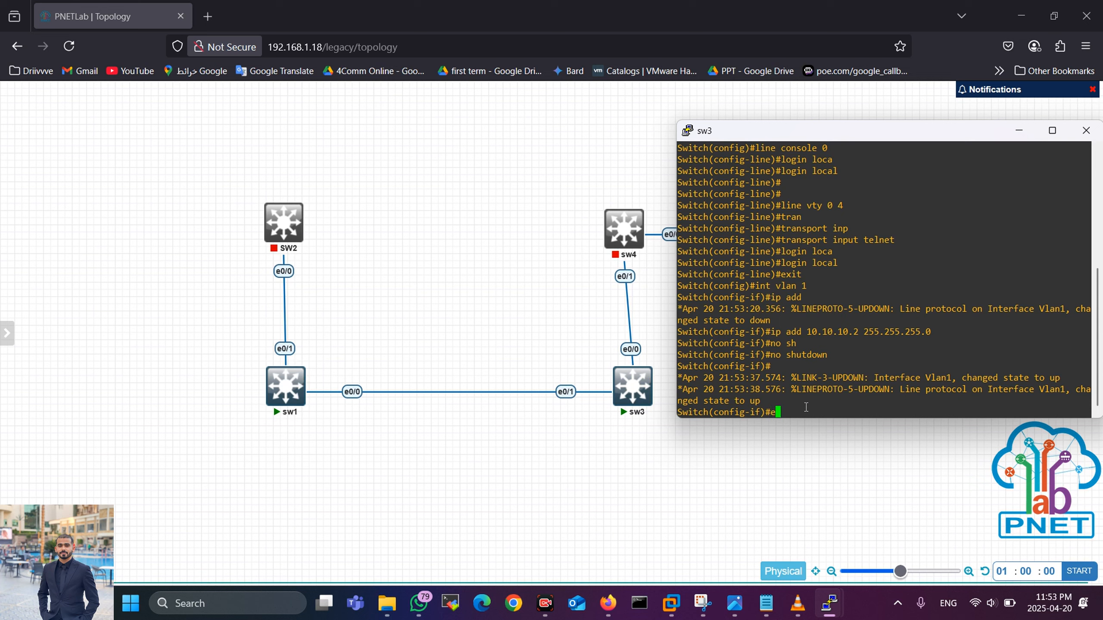
pyautogui.write('nd')
pyautogui.press('Return')
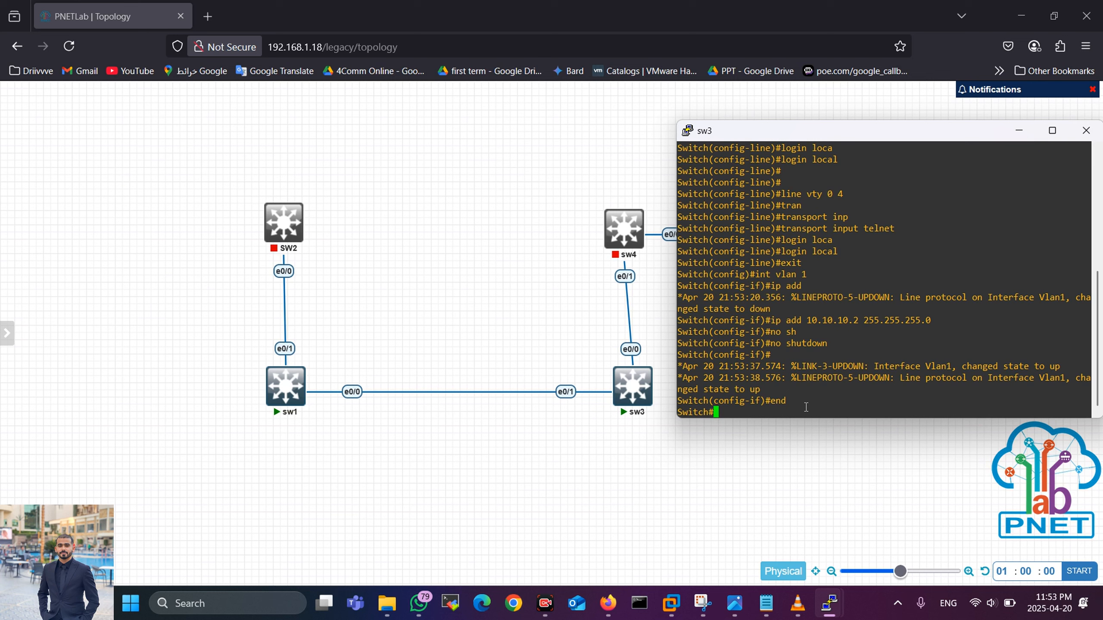
pyautogui.moveTo(748, 378); pyautogui.dragTo(762, 378)
pyautogui.moveTo(725, 415); pyautogui.dragTo(700, 414)
pyautogui.click(736, 416)
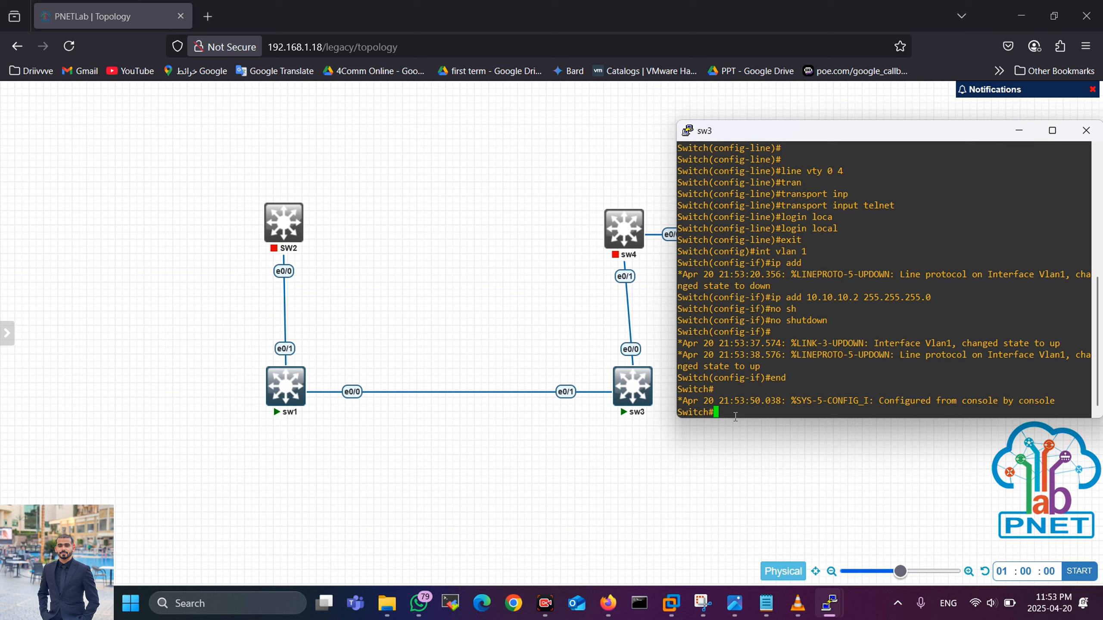
# Step: Ping 10.10.10.1 from sw3 (80% success), mark the sw3-to-sw1 path in red, then clear the marks
pyautogui.write('ping 10.10.10.1')
pyautogui.press('Return')
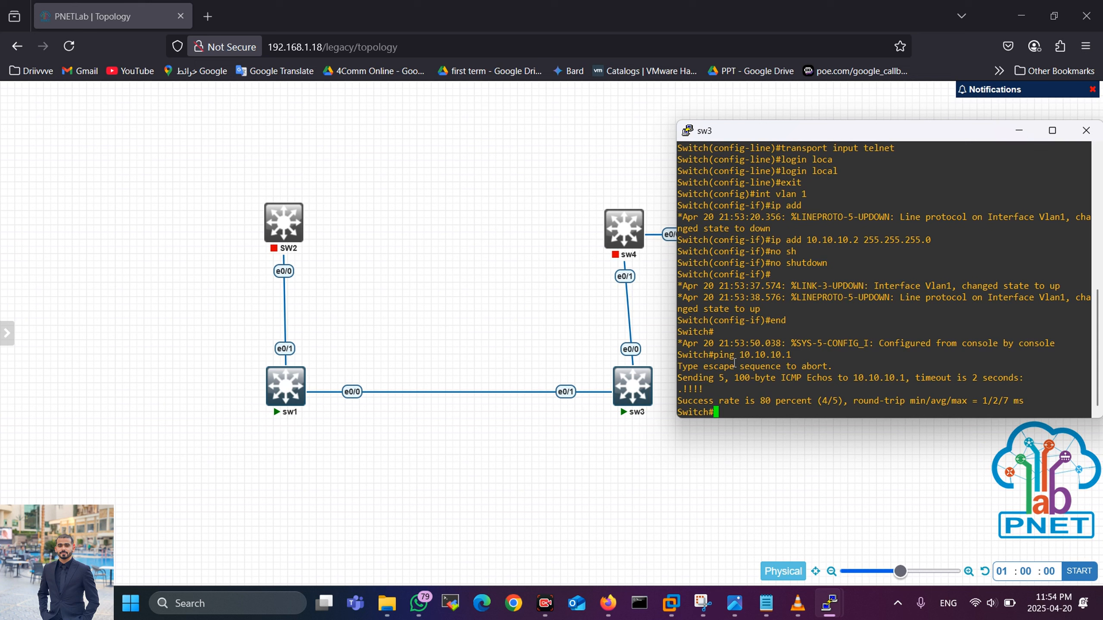
pyautogui.click(669, 600)
pyautogui.moveTo(638, 411)
pyautogui.mouseDown()
pyautogui.moveTo(322, 424)
pyautogui.moveTo(328, 402)
pyautogui.moveTo(324, 432)
pyautogui.mouseUp()
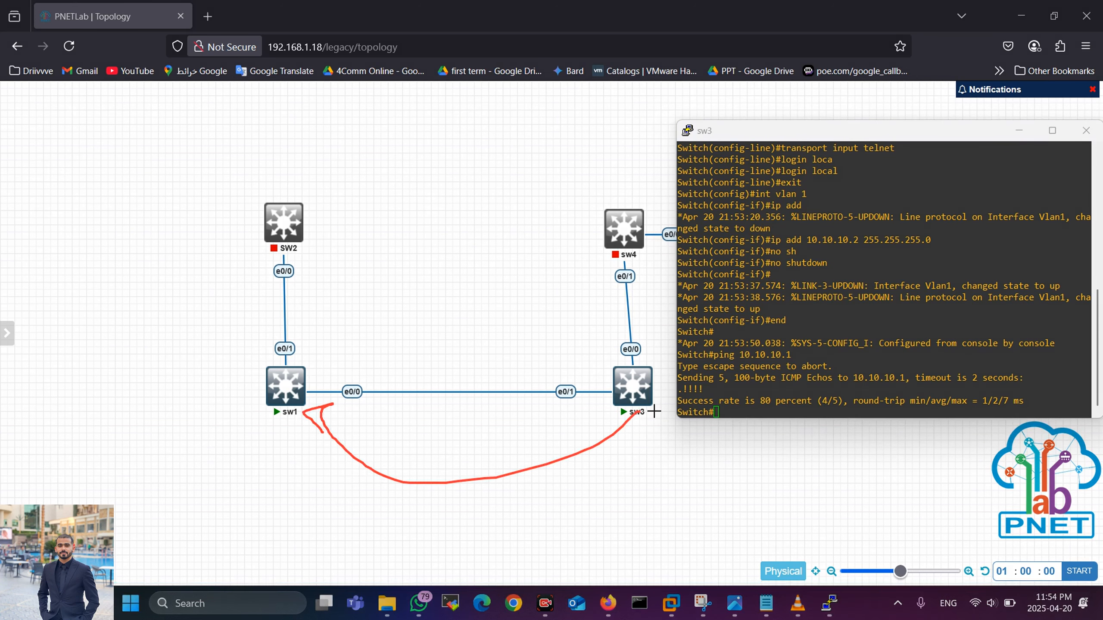
pyautogui.moveTo(641, 412); pyautogui.dragTo(660, 398)
pyautogui.moveTo(234, 424); pyautogui.dragTo(277, 434)
pyautogui.moveTo(630, 412)
pyautogui.mouseDown()
pyautogui.moveTo(291, 453)
pyautogui.moveTo(304, 416)
pyautogui.mouseUp()
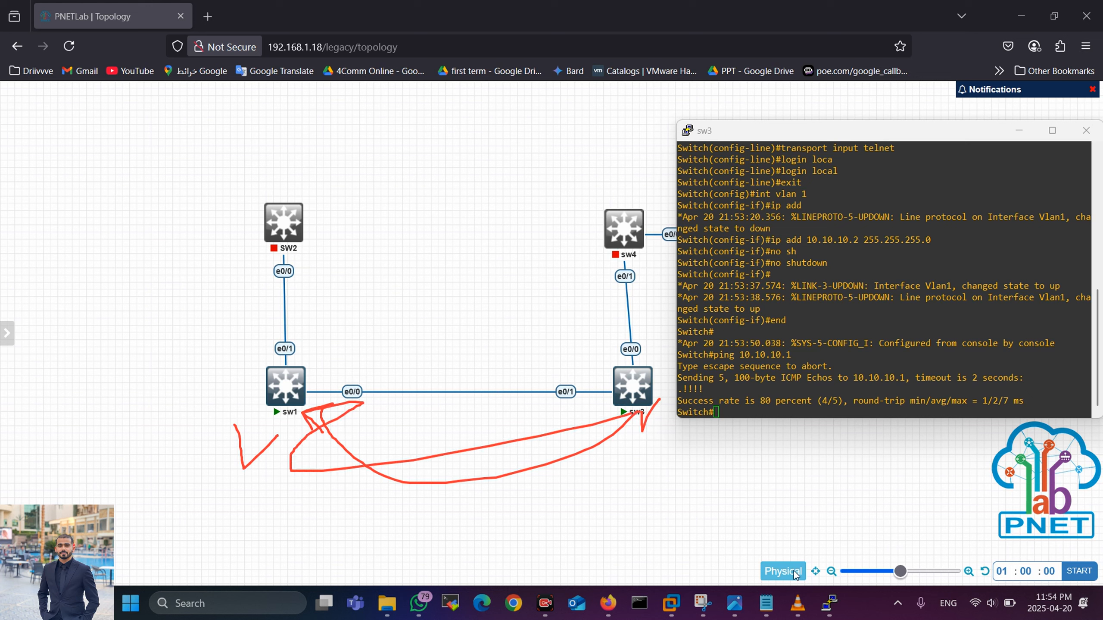
pyautogui.press('e')
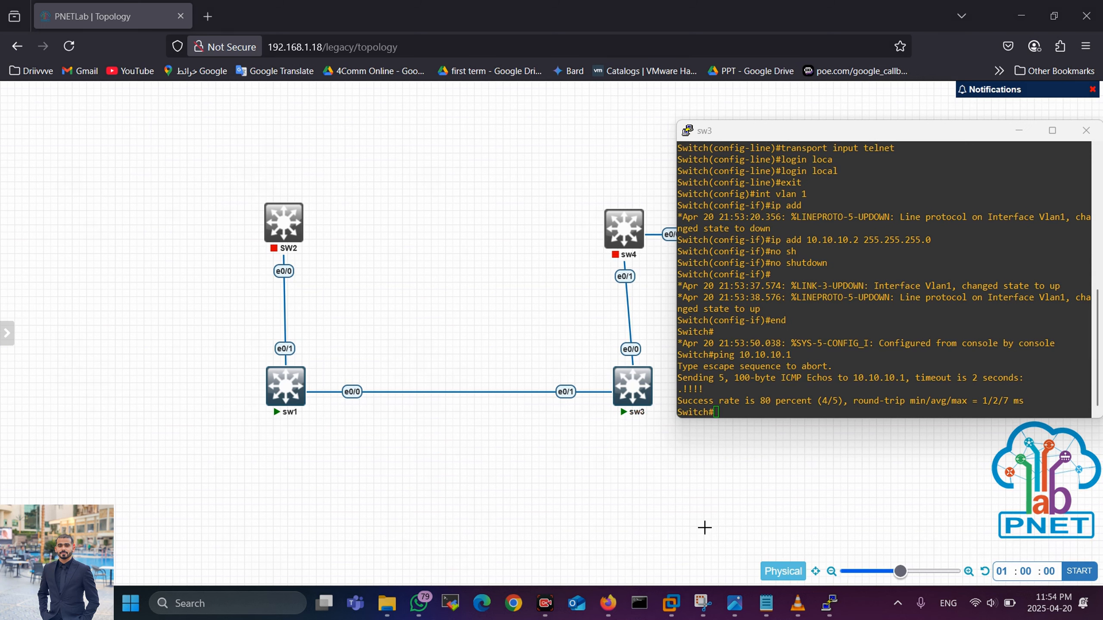
# Step: Run telnet 10.10.10.1 from the sw3 console, correcting the misspelled command
pyautogui.click(738, 412)
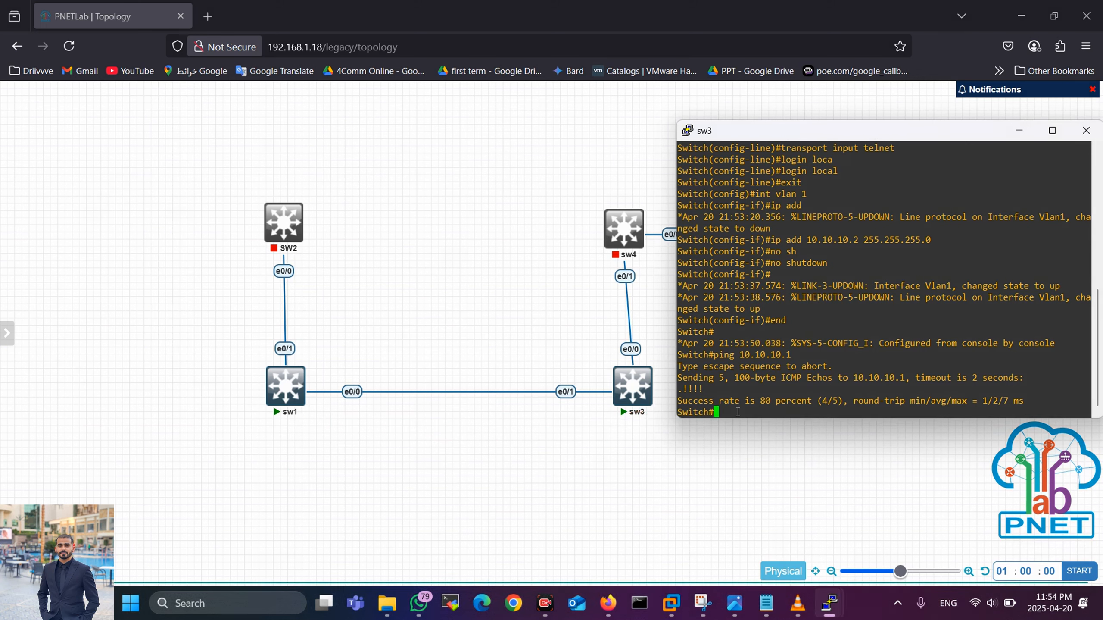
pyautogui.write('tlen')
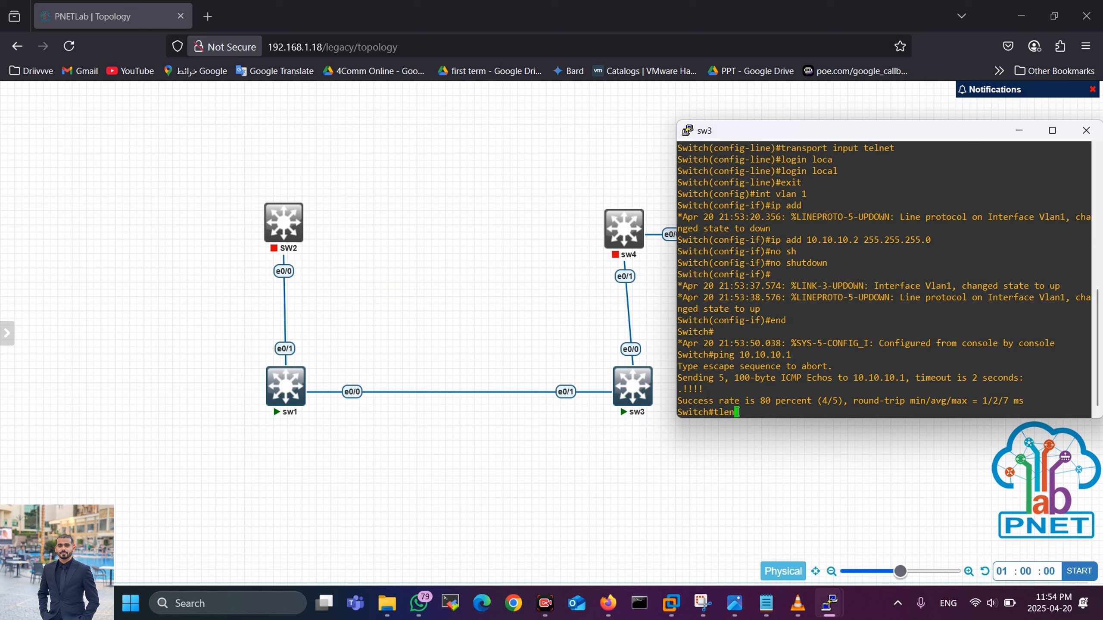
pyautogui.press('Tab')
pyautogui.press('BackSpace')
pyautogui.press('BackSpace')
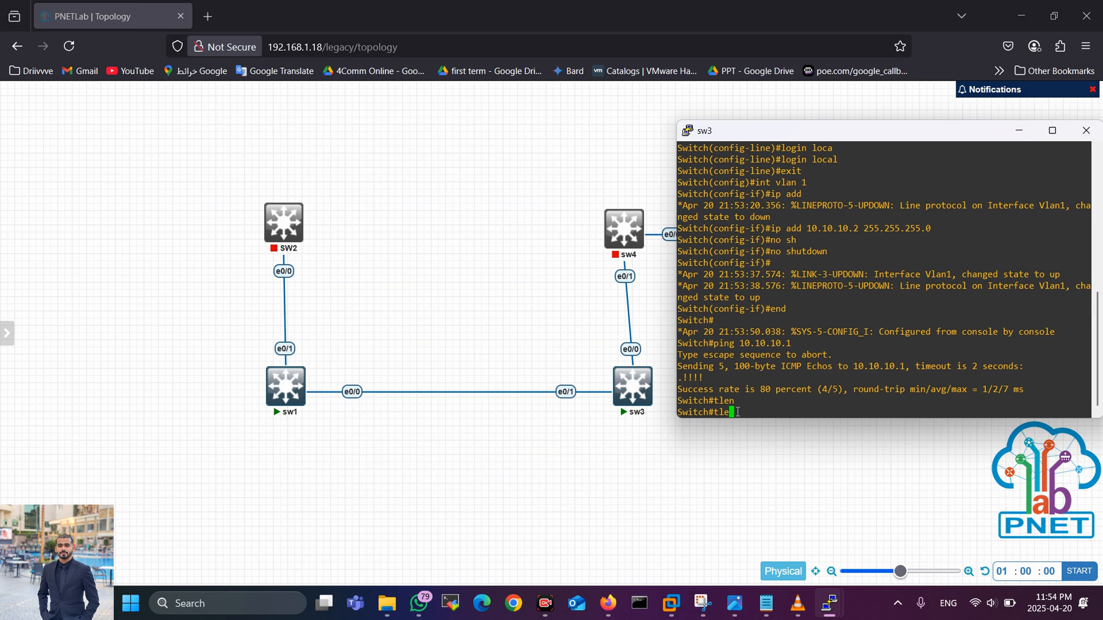
pyautogui.write('ne')
pyautogui.press('Tab')
pyautogui.press('BackSpace')
pyautogui.press('BackSpace')
pyautogui.press('BackSpace')
pyautogui.press('BackSpace')
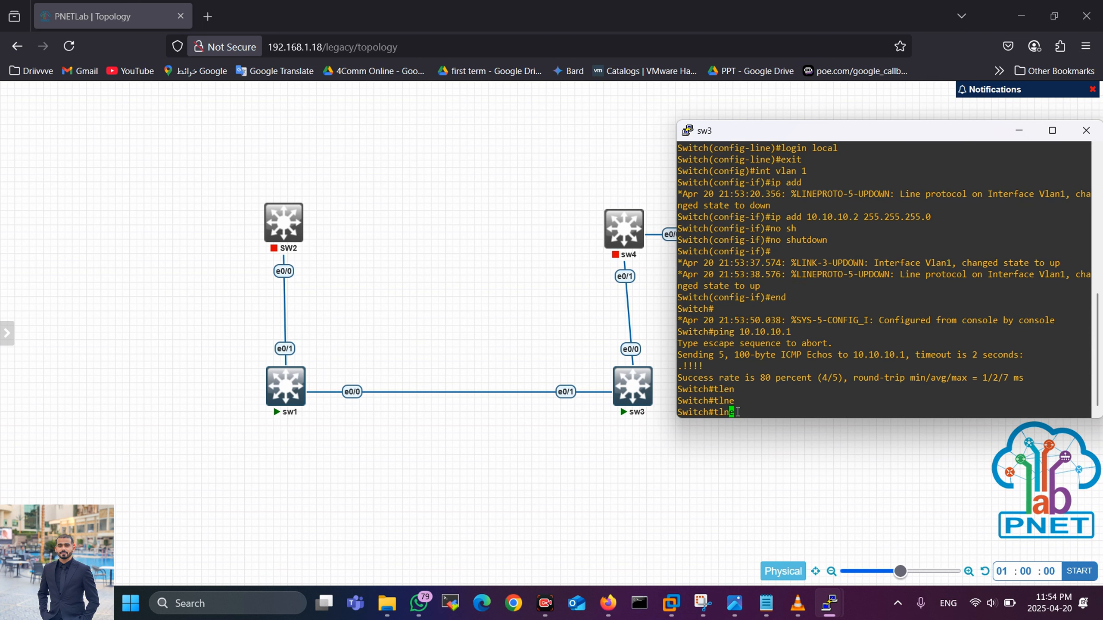
pyautogui.write('teln')
pyautogui.press('Tab')
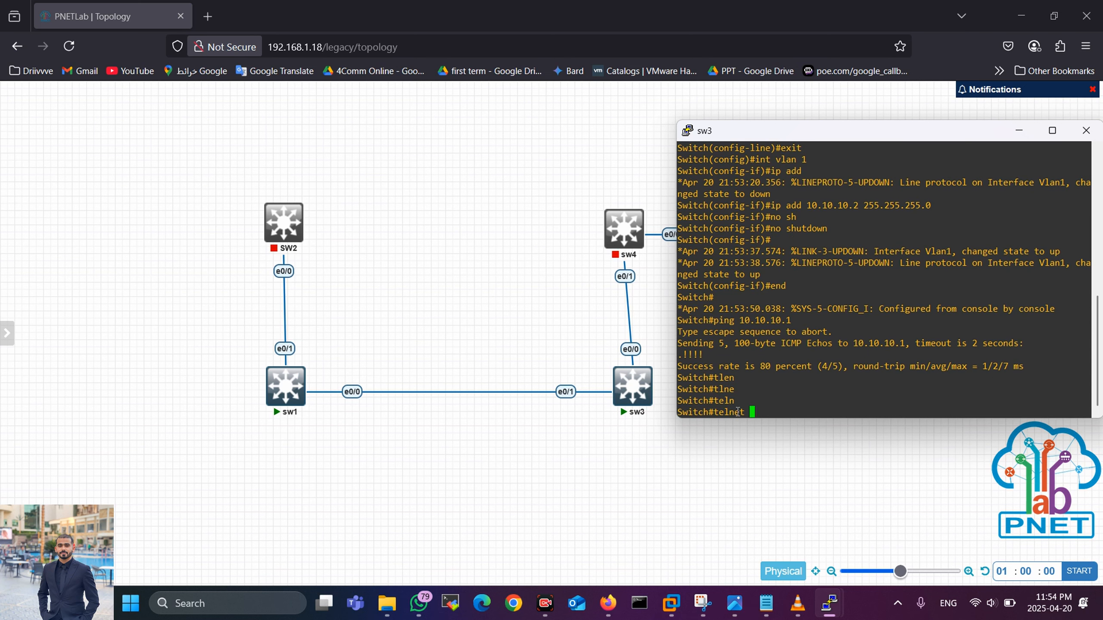
pyautogui.write('10.10.10.1')
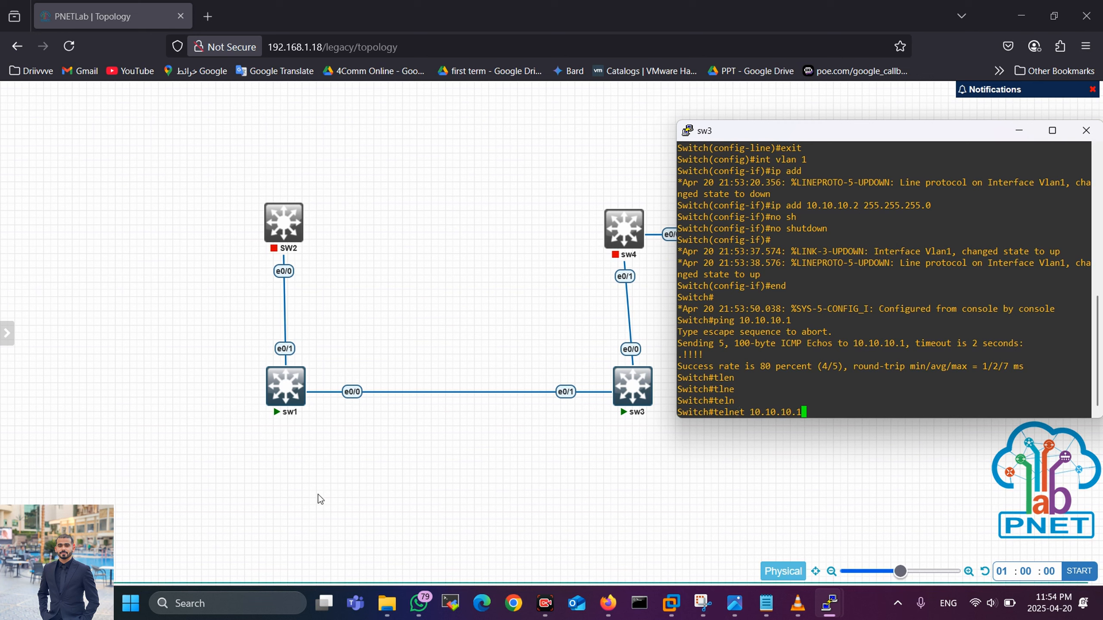
pyautogui.moveTo(302, 414)
pyautogui.press('Return')
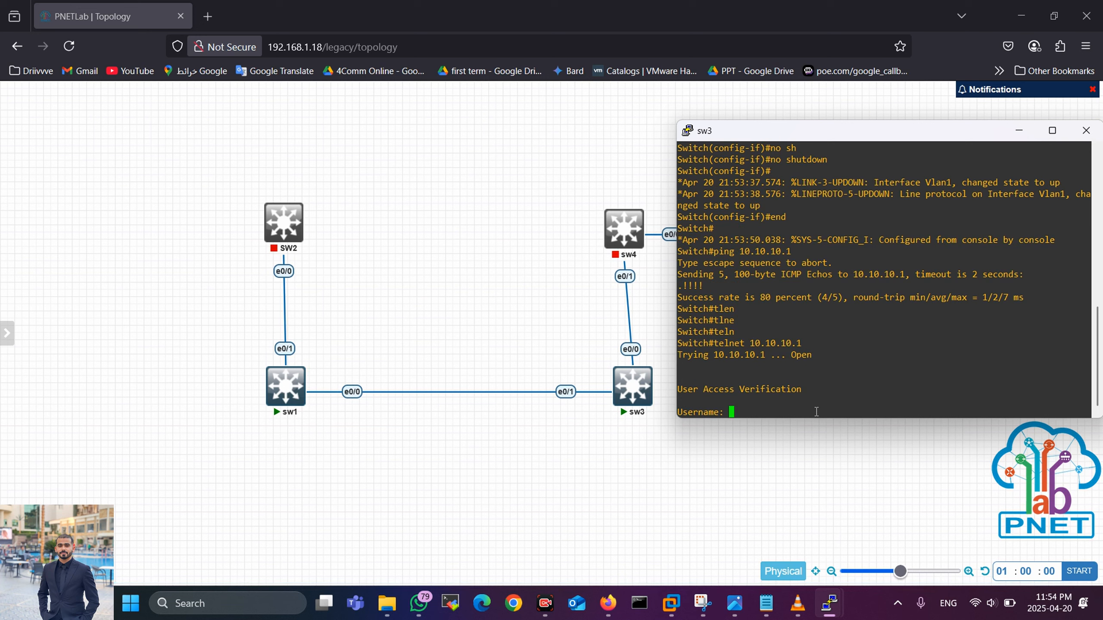
# Step: Log in to sw1 with the local username and password
pyautogui.write('ali')
pyautogui.press('Return')
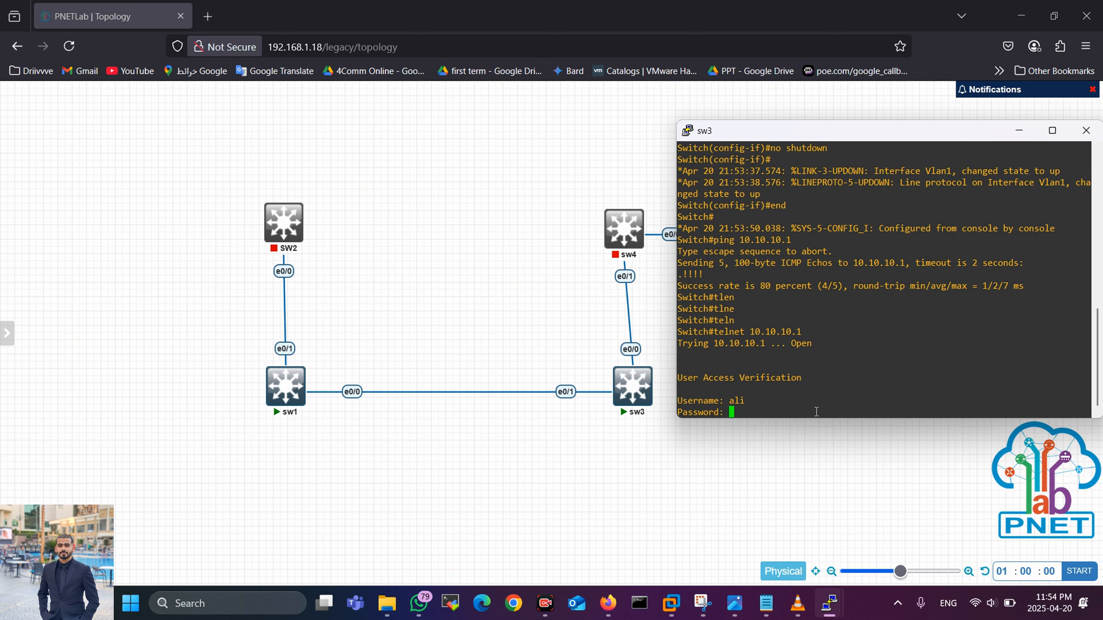
pyautogui.press('Return')
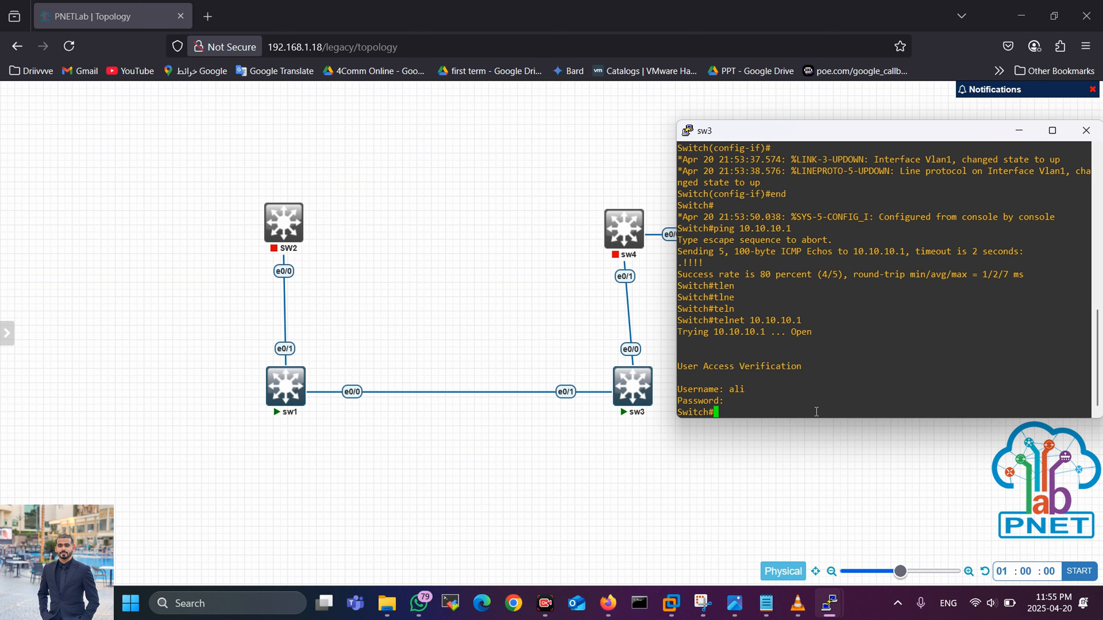
# Step: Bring the sw3 console forward and hide sw1's console to reveal the topology
pyautogui.click(291, 415)
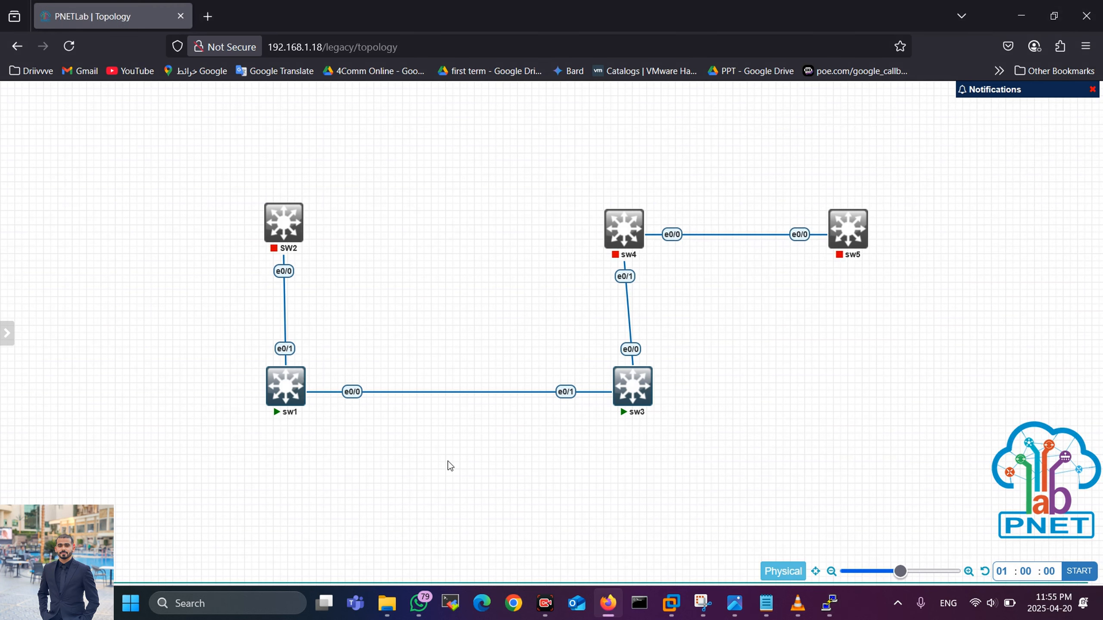
pyautogui.moveTo(844, 611)
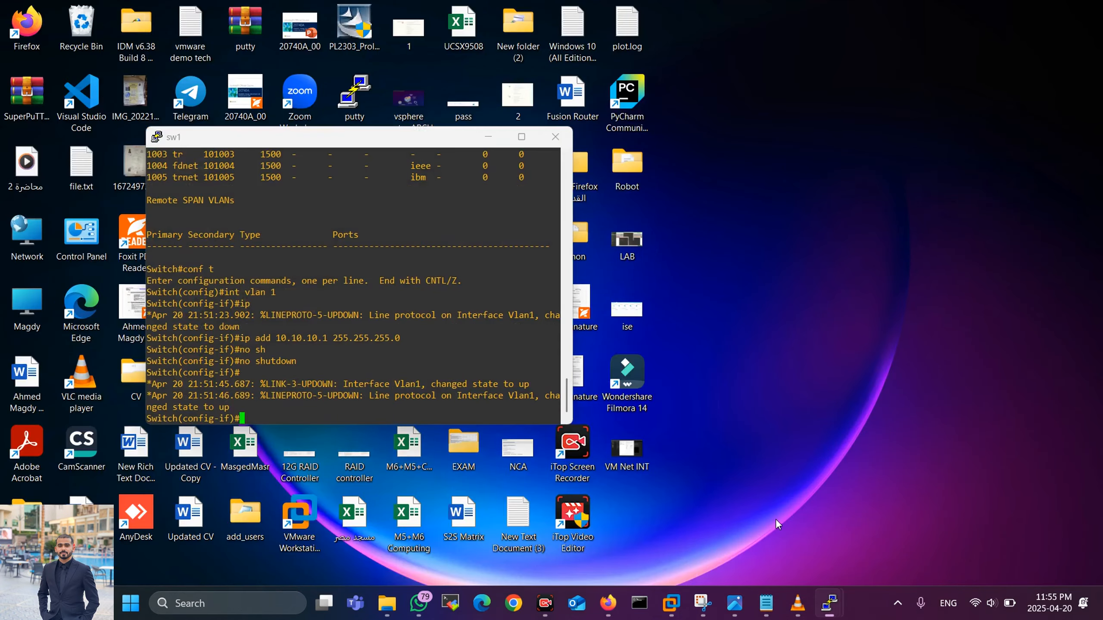
pyautogui.click(776, 519)
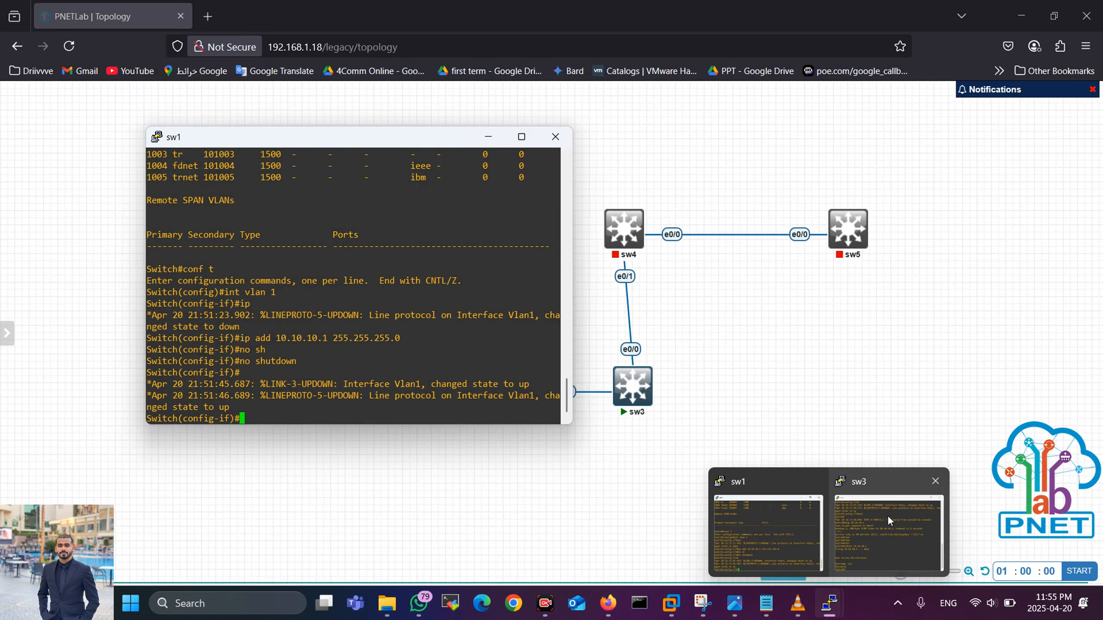
pyautogui.click(890, 522)
pyautogui.click(488, 136)
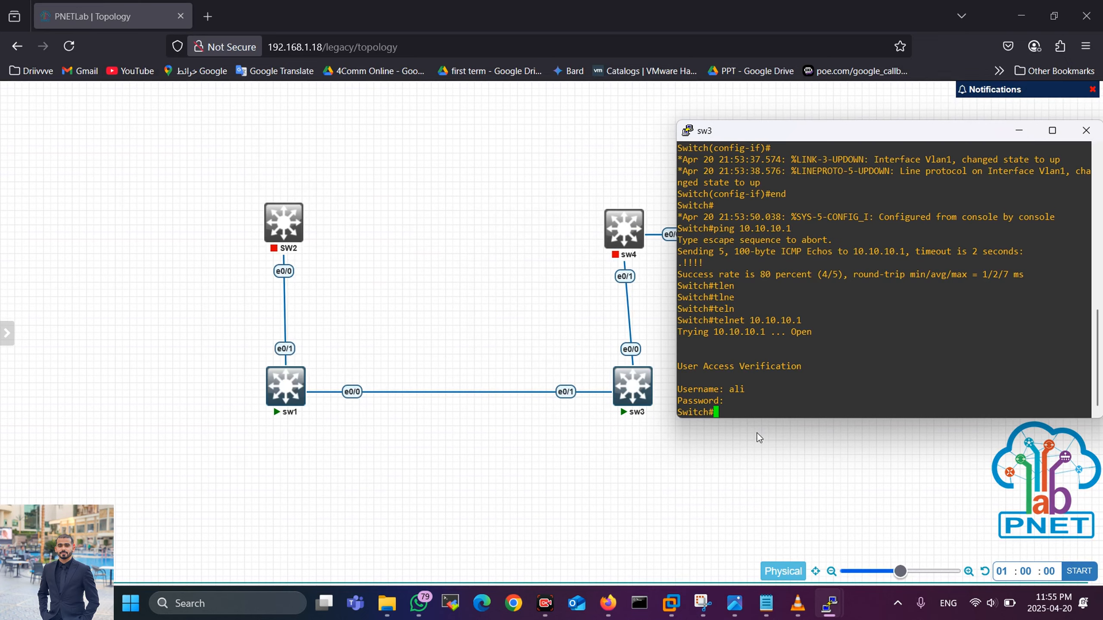
# Step: Sketch the Telnet path from sw3 to sw1, clear it, and show Telnet and ssh.png
pyautogui.moveTo(633, 401)
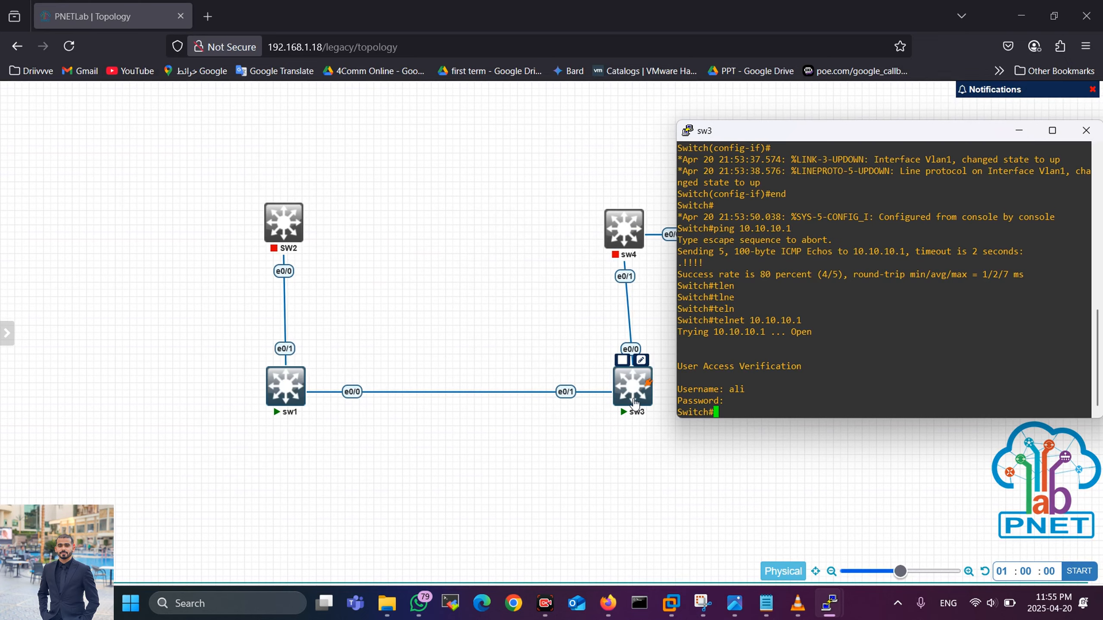
pyautogui.click(652, 564)
pyautogui.moveTo(641, 405)
pyautogui.mouseDown()
pyautogui.moveTo(369, 406)
pyautogui.moveTo(448, 373)
pyautogui.moveTo(378, 454)
pyautogui.mouseUp()
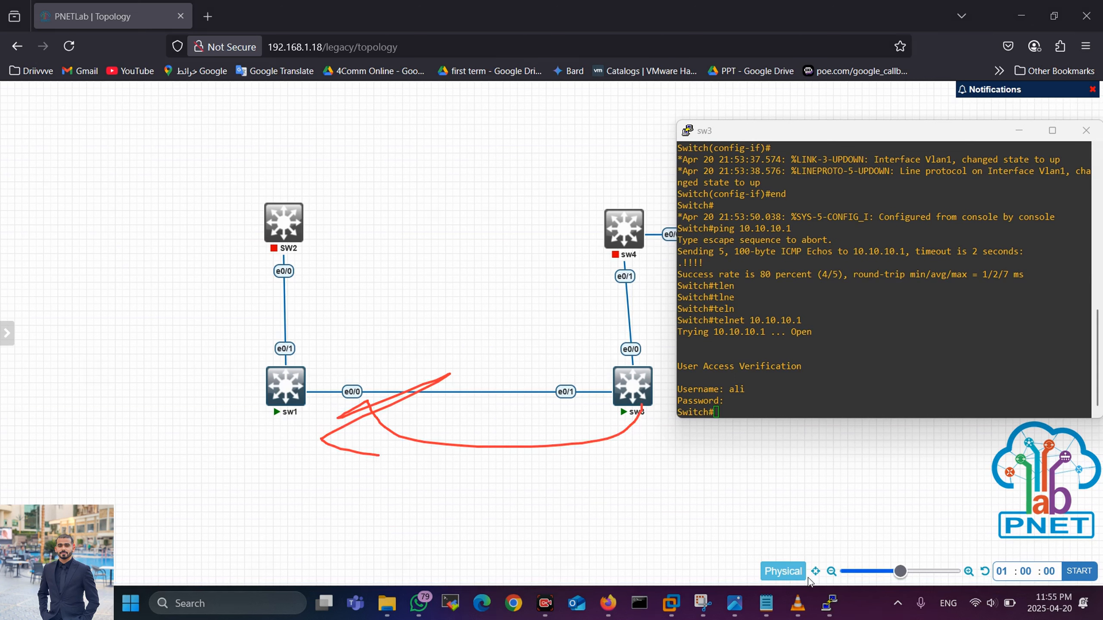
pyautogui.click(799, 570)
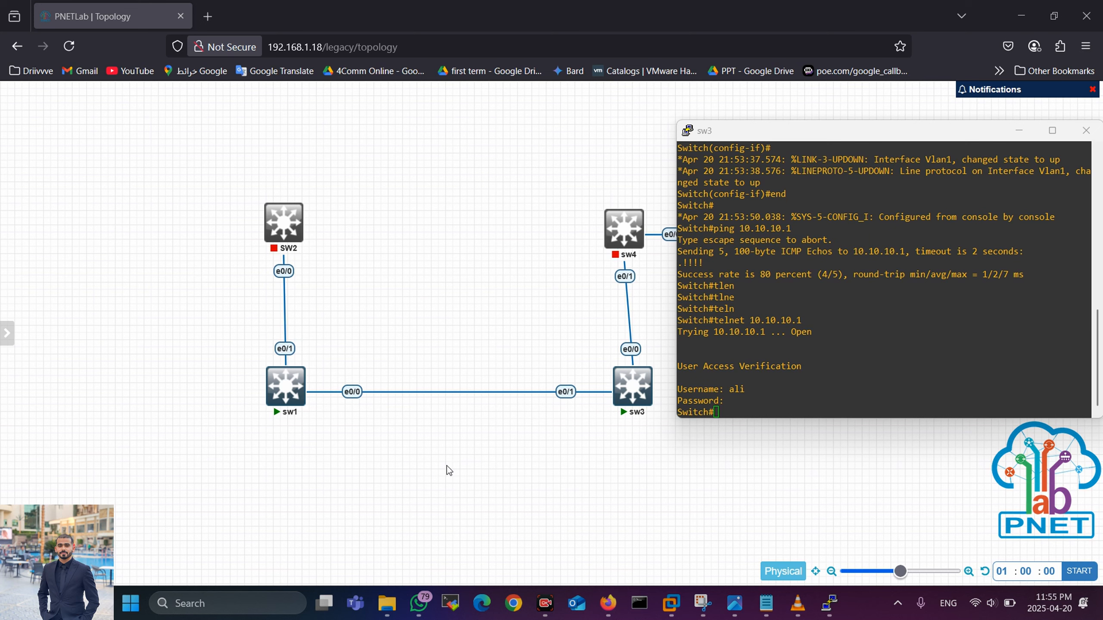
pyautogui.click(706, 516)
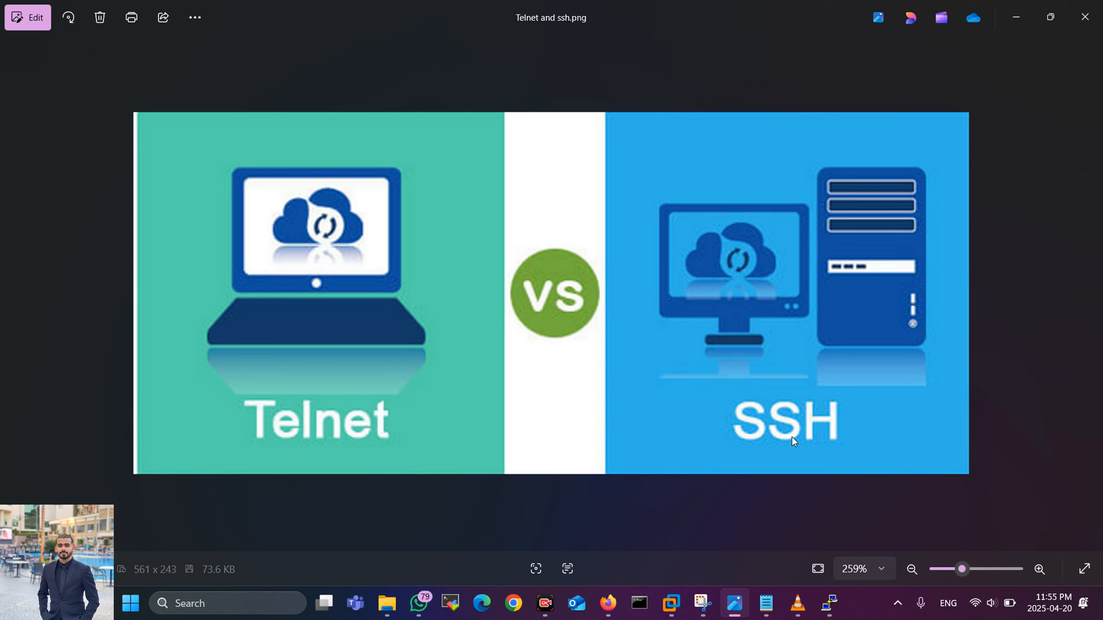
# Step: Minimize the Photos window to return to the PNETLab topology and sw3 console
pyautogui.click(723, 607)
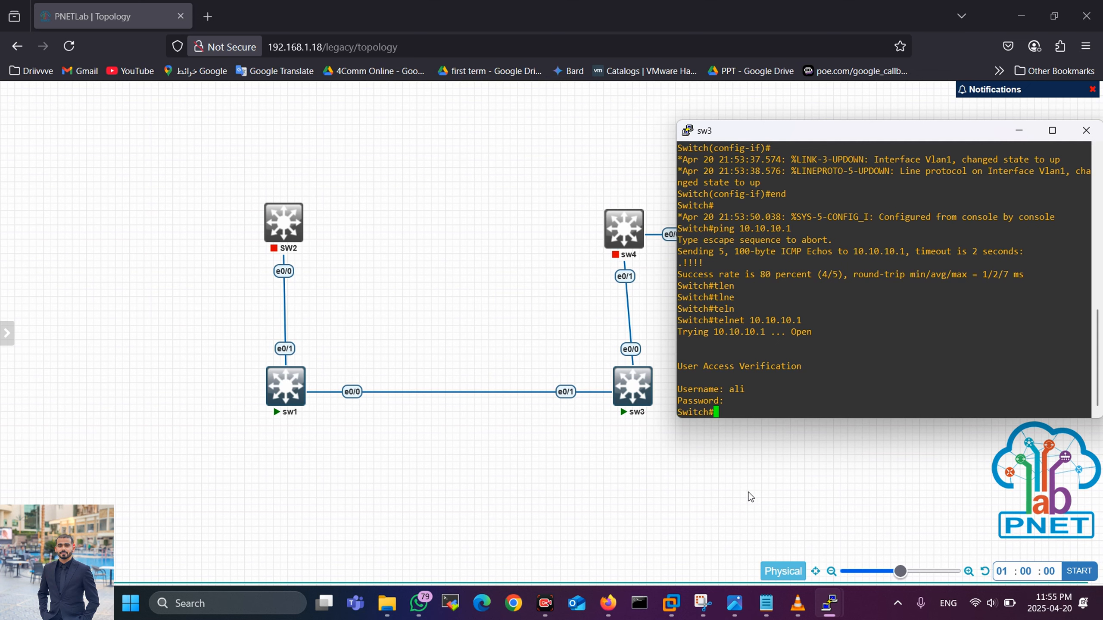
# Step: Add a text object left of the topology with the first line 'Clear Text'
pyautogui.rightClick(112, 217)
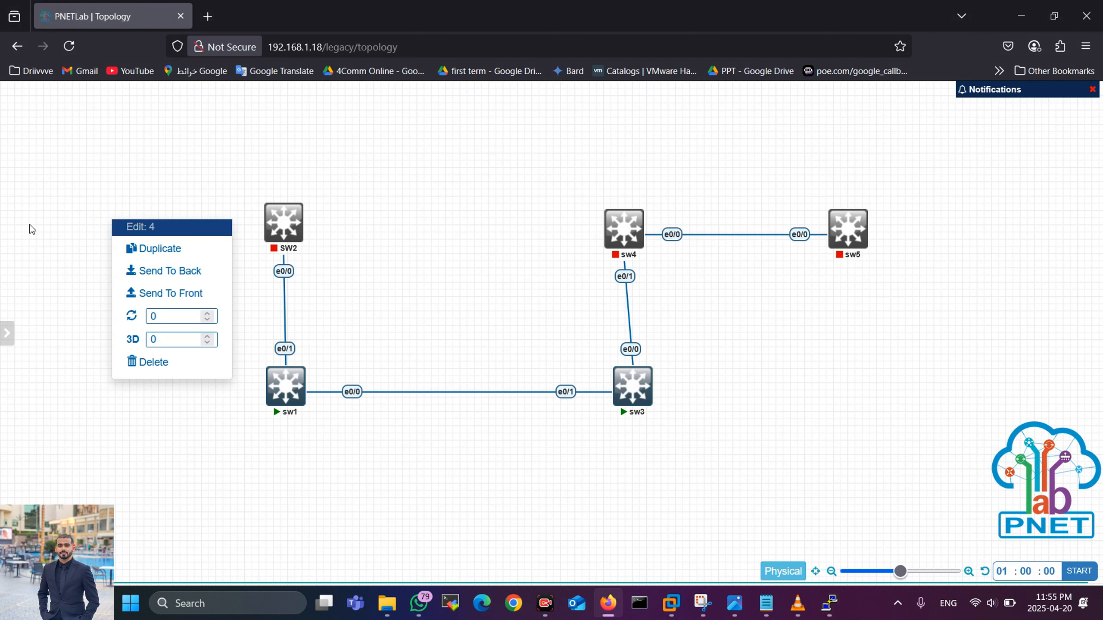
pyautogui.click(62, 217)
pyautogui.rightClick(66, 225)
pyautogui.click(125, 321)
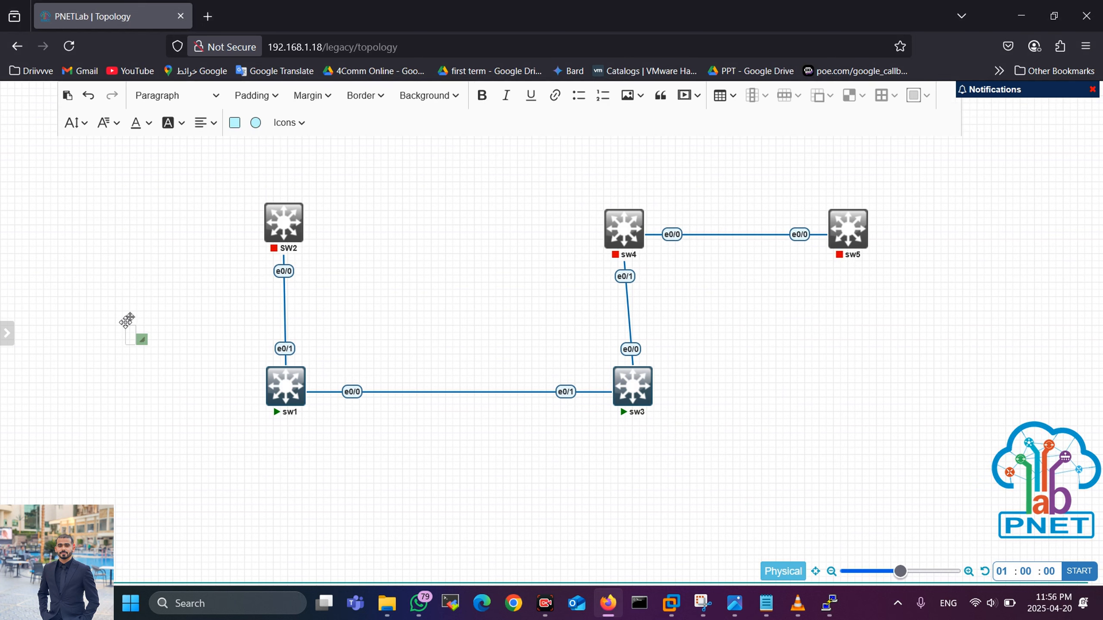
pyautogui.press('capslock')
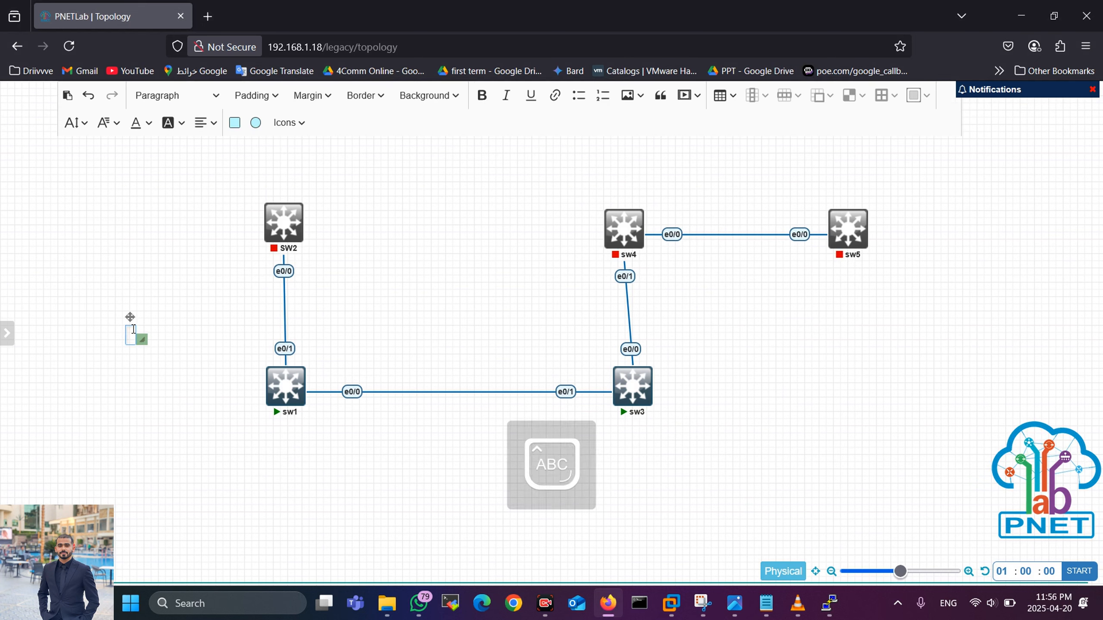
pyautogui.write('C')
pyautogui.press('capslock')
pyautogui.write('lear')
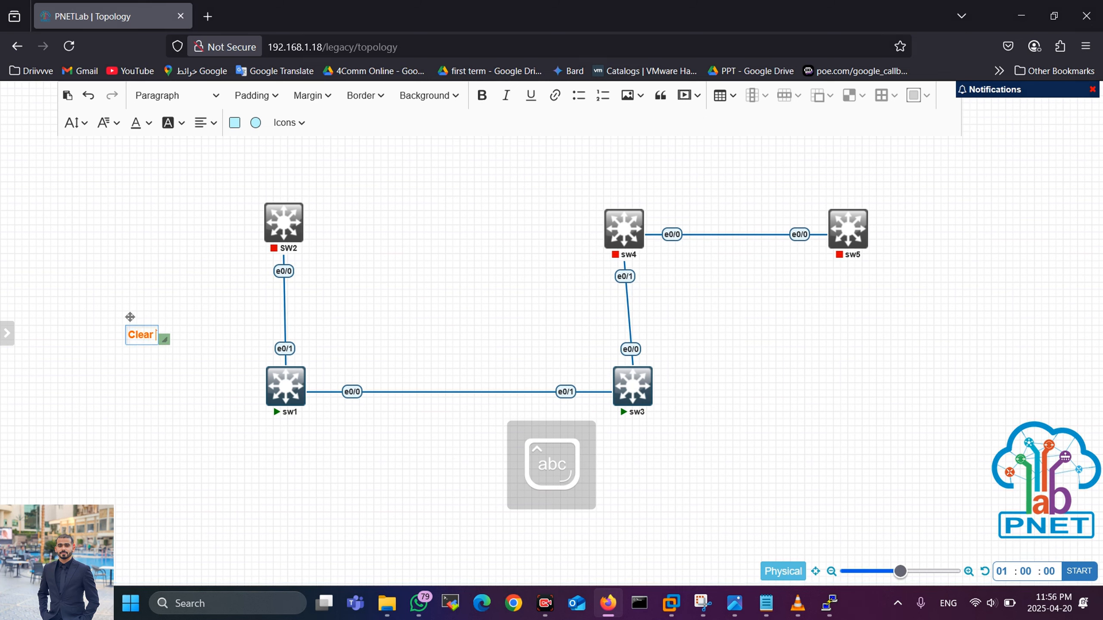
pyautogui.press('capslock')
pyautogui.write('T')
pyautogui.press('capslock')
pyautogui.write('ext')
# Step: Add a second line 'Plain Text', commit the label and nudge it up and right
pyautogui.press('Return')
pyautogui.press('capslock')
pyautogui.write('P')
pyautogui.press('capslock')
pyautogui.write('lain')
pyautogui.press('capslock')
pyautogui.write('T')
pyautogui.press('capslock')
pyautogui.write('exty')
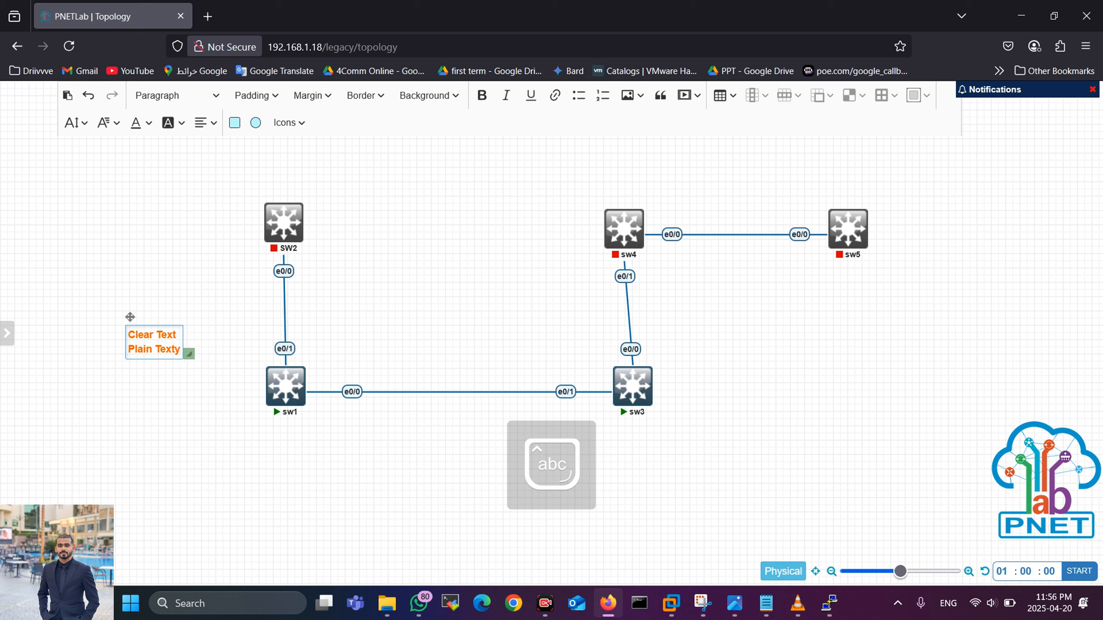
pyautogui.press('BackSpace')
pyautogui.click(147, 393)
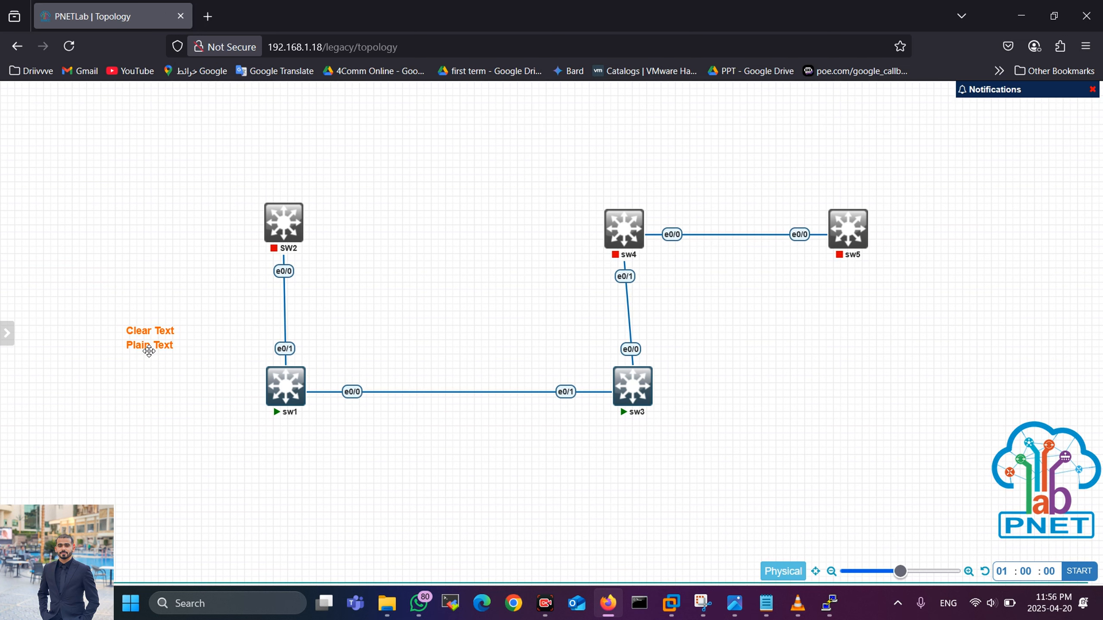
pyautogui.moveTo(149, 350); pyautogui.dragTo(155, 321)
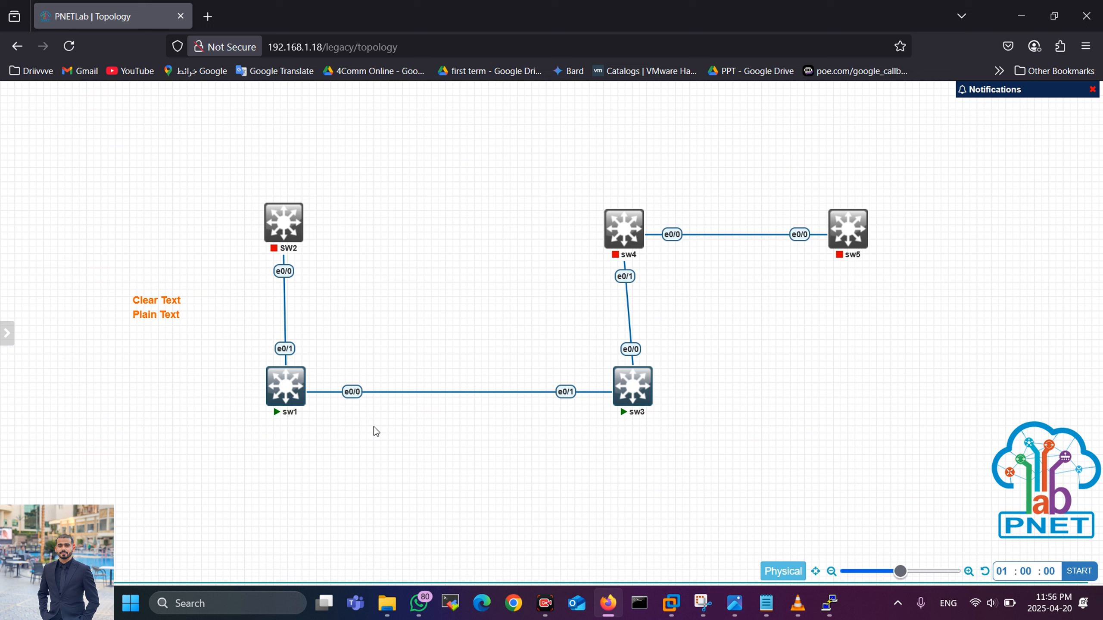
pyautogui.moveTo(285, 380)
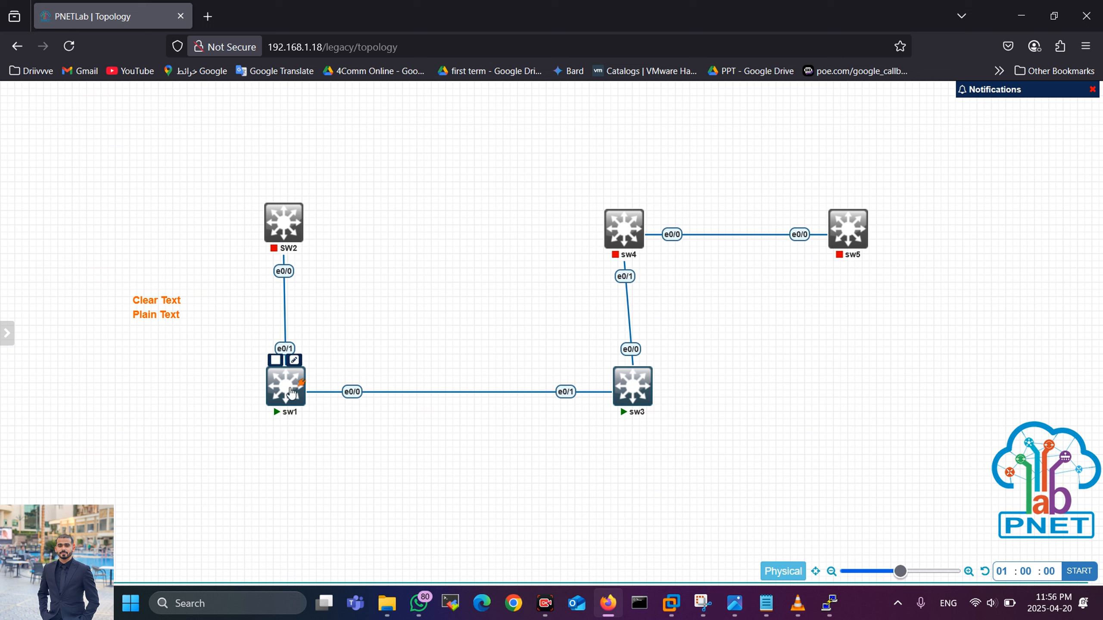
# Step: Stop sw1 and move the text label up level with SW2
pyautogui.click(278, 361)
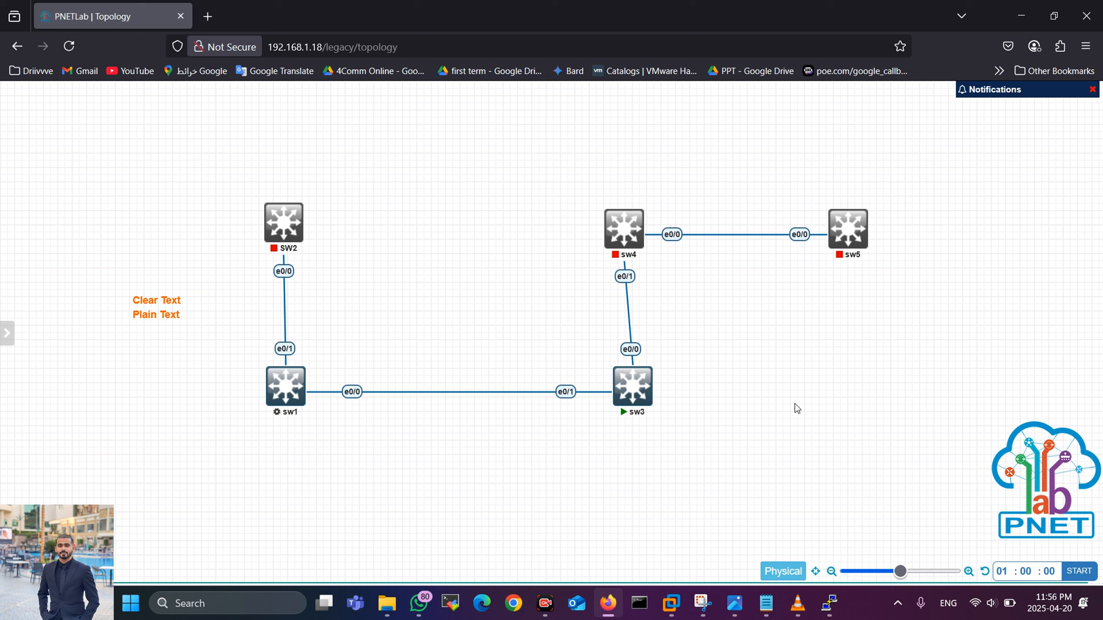
pyautogui.moveTo(161, 310); pyautogui.dragTo(145, 238)
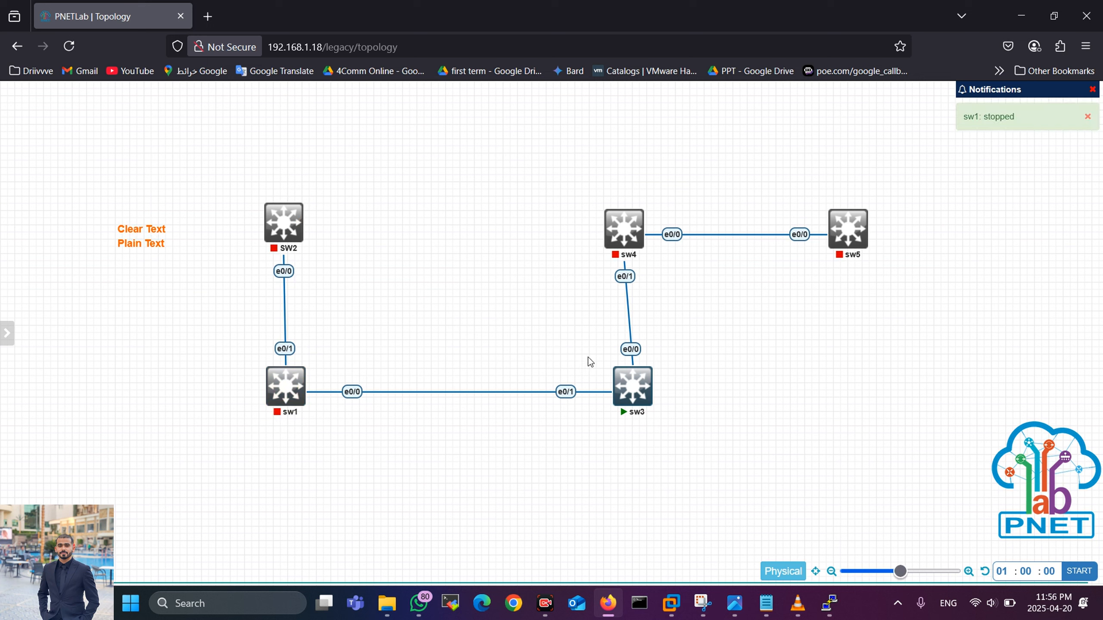
pyautogui.moveTo(625, 390)
# Step: Add a Management(Cloud0) network named Net to the lab
pyautogui.rightClick(160, 373)
pyautogui.click(208, 421)
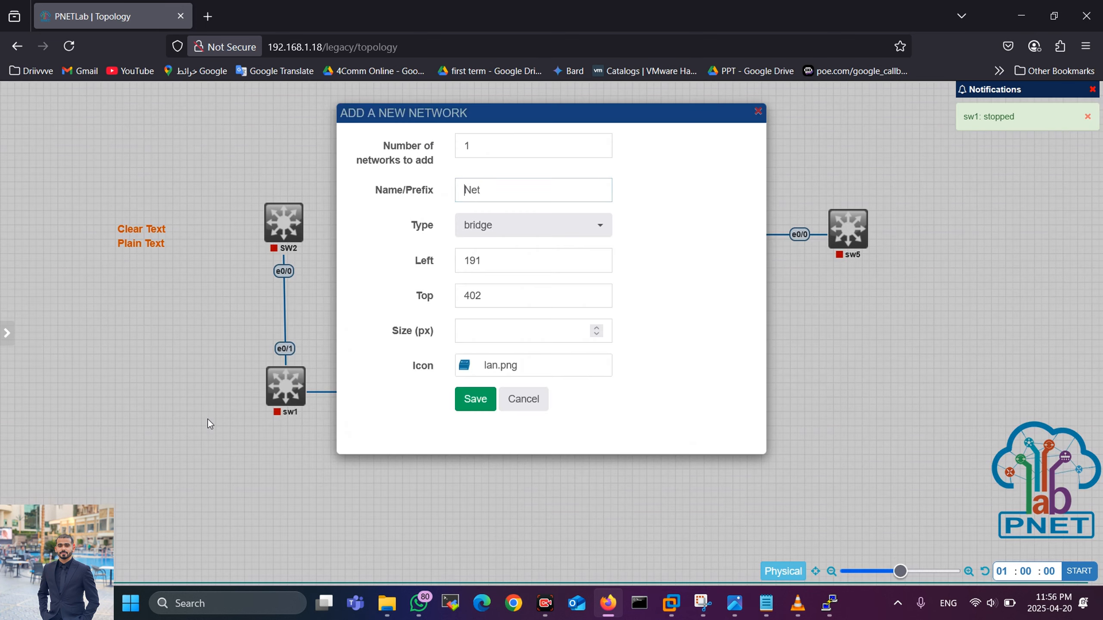
pyautogui.click(497, 229)
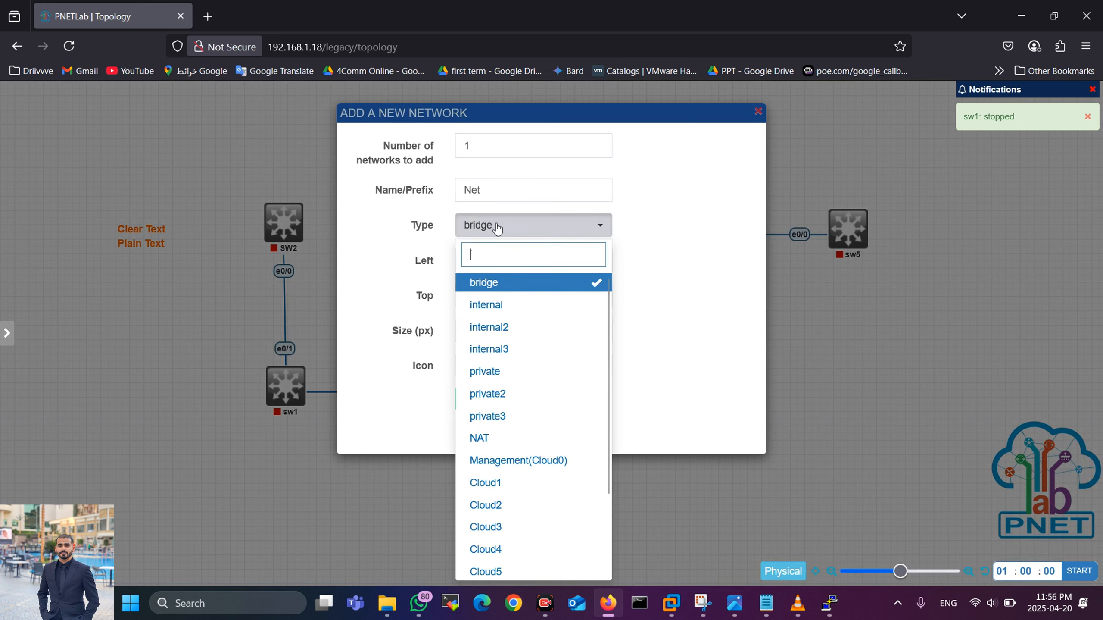
pyautogui.click(517, 461)
pyautogui.click(476, 398)
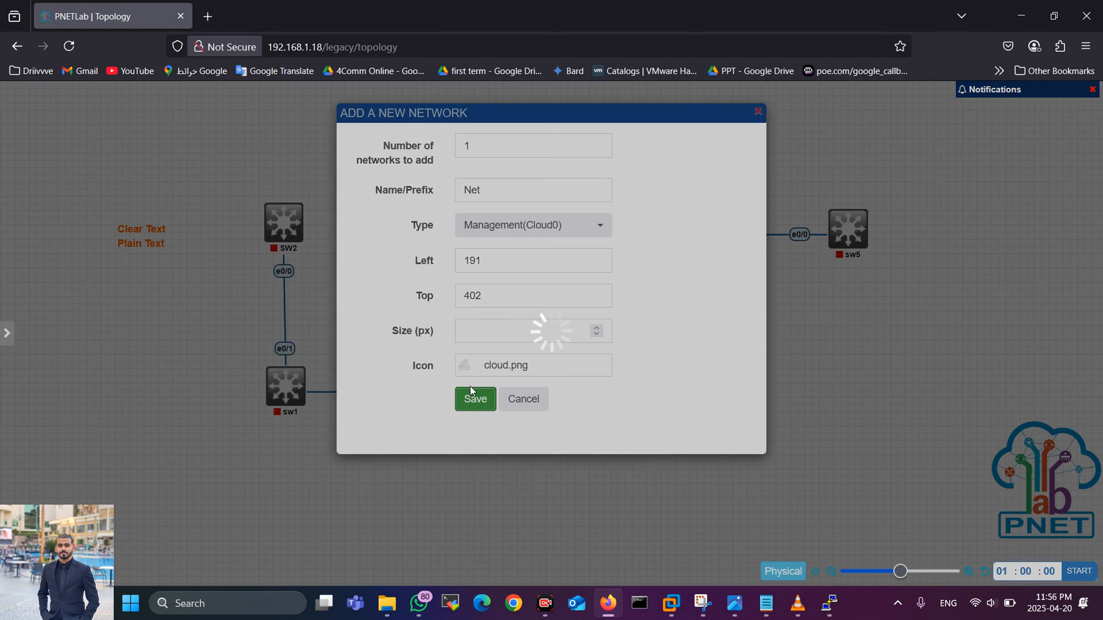
# Step: Connect Net to sw1 on interface e0/2 and start sw1 again
pyautogui.moveTo(144, 354)
pyautogui.moveTo(165, 350); pyautogui.dragTo(287, 384)
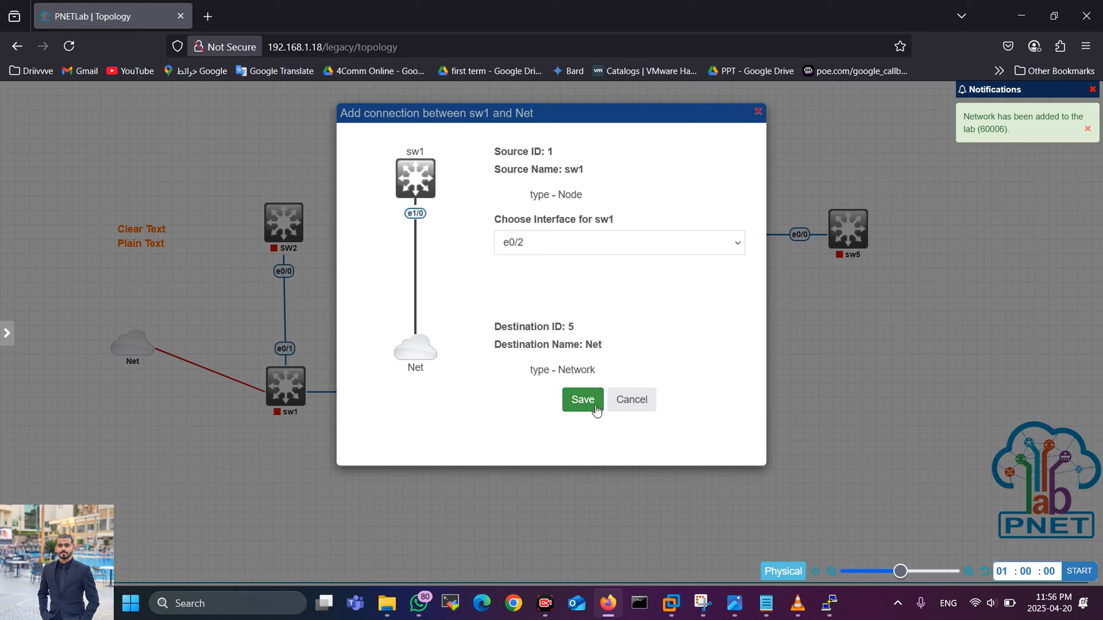
pyautogui.click(584, 399)
pyautogui.moveTo(292, 396)
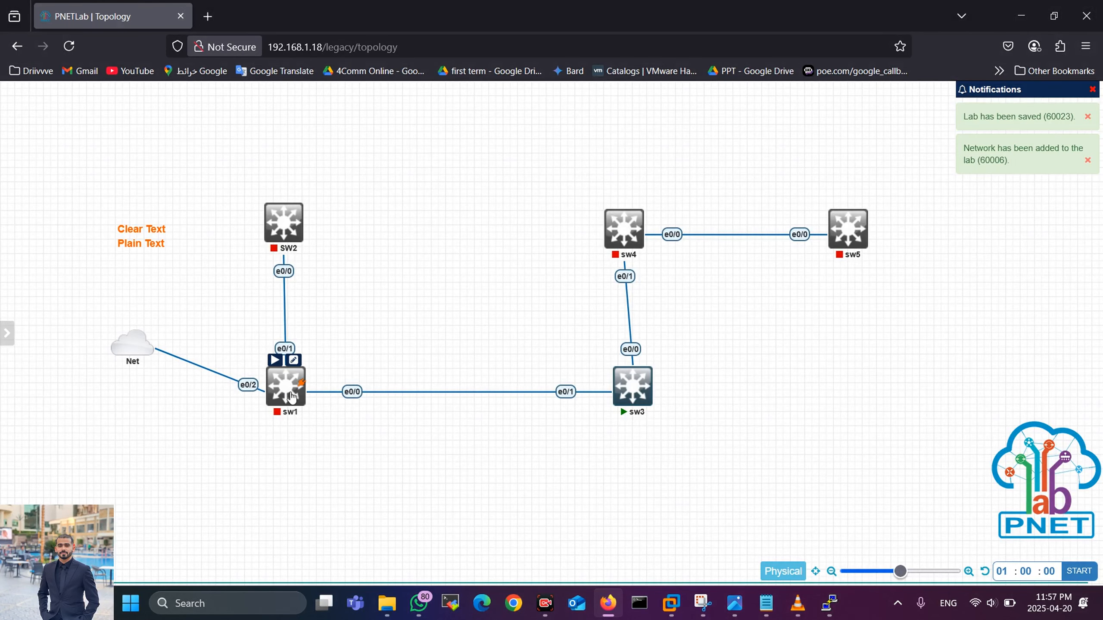
pyautogui.click(274, 360)
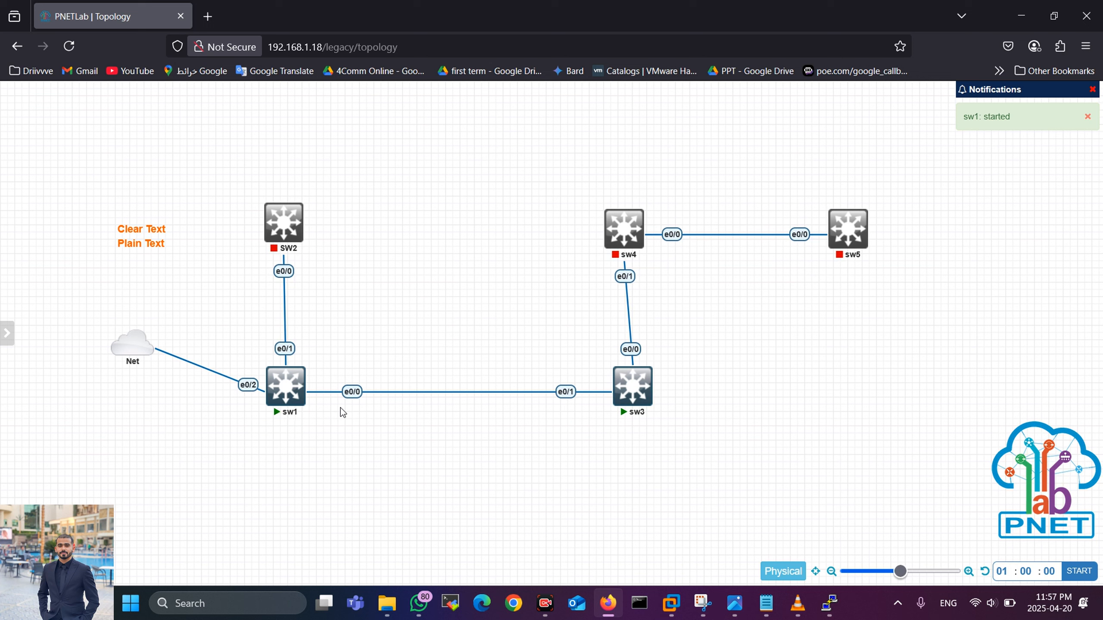
# Step: Open the sw1 console, move it aside, and enter privileged and global configuration mode
pyautogui.click(280, 397)
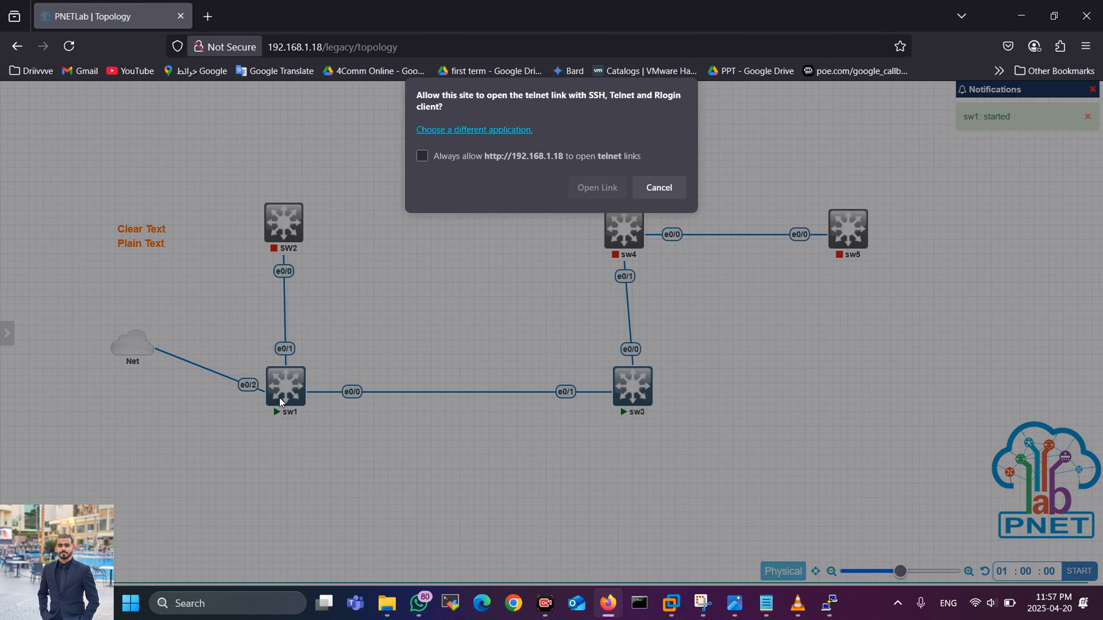
pyautogui.click(597, 189)
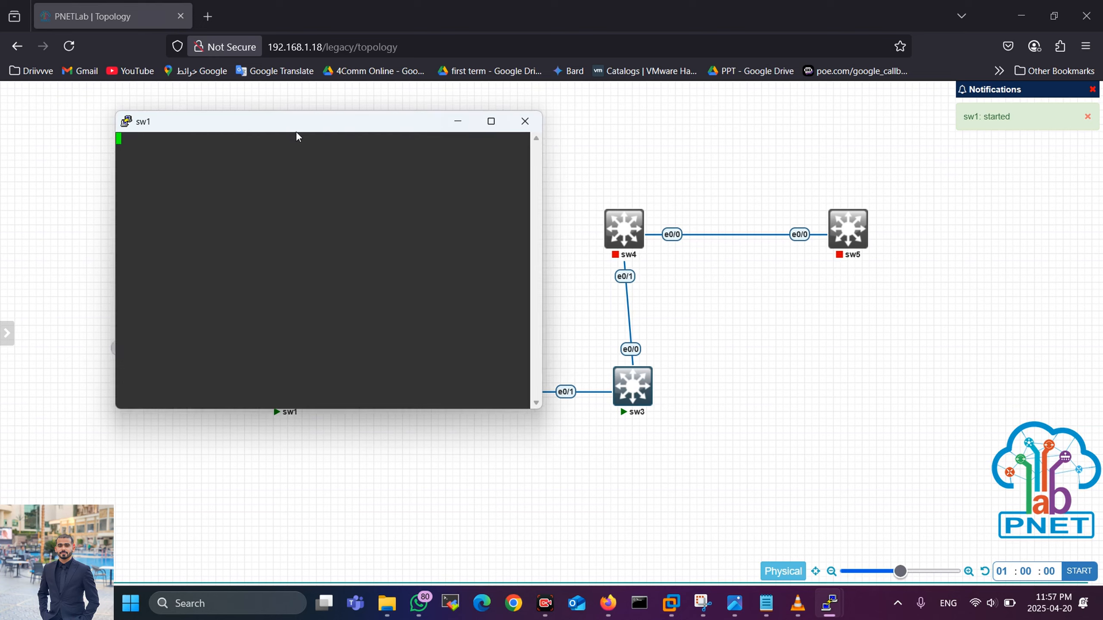
pyautogui.moveTo(274, 128); pyautogui.dragTo(718, 141)
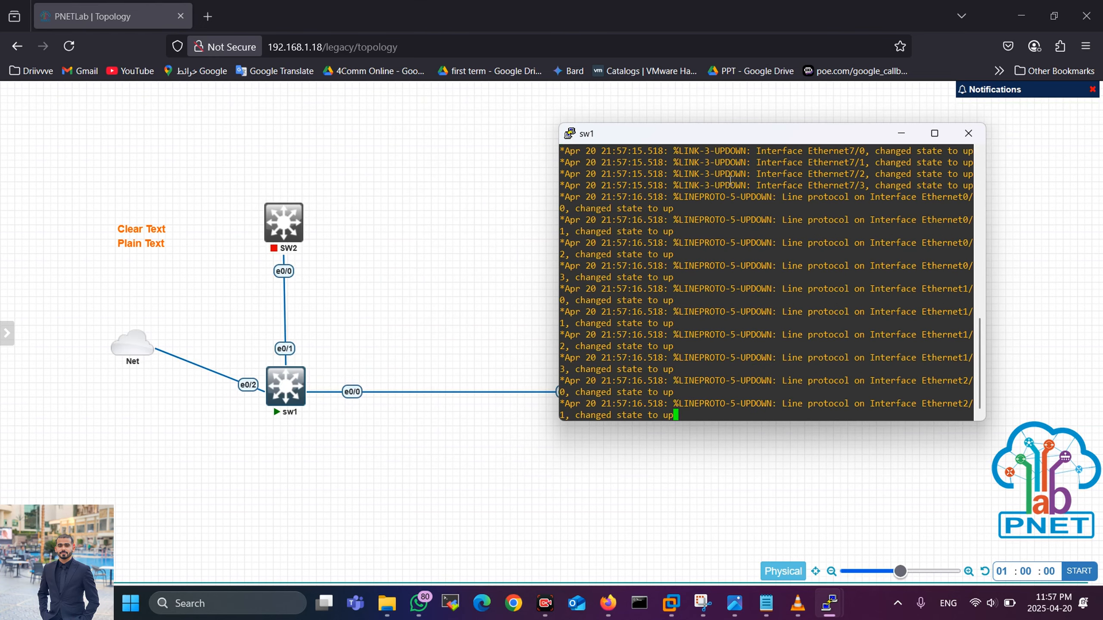
pyautogui.press('Return')
pyautogui.press('Return')
pyautogui.press('Return')
pyautogui.press('Return')
pyautogui.press('Return')
pyautogui.press('Return')
pyautogui.write('en')
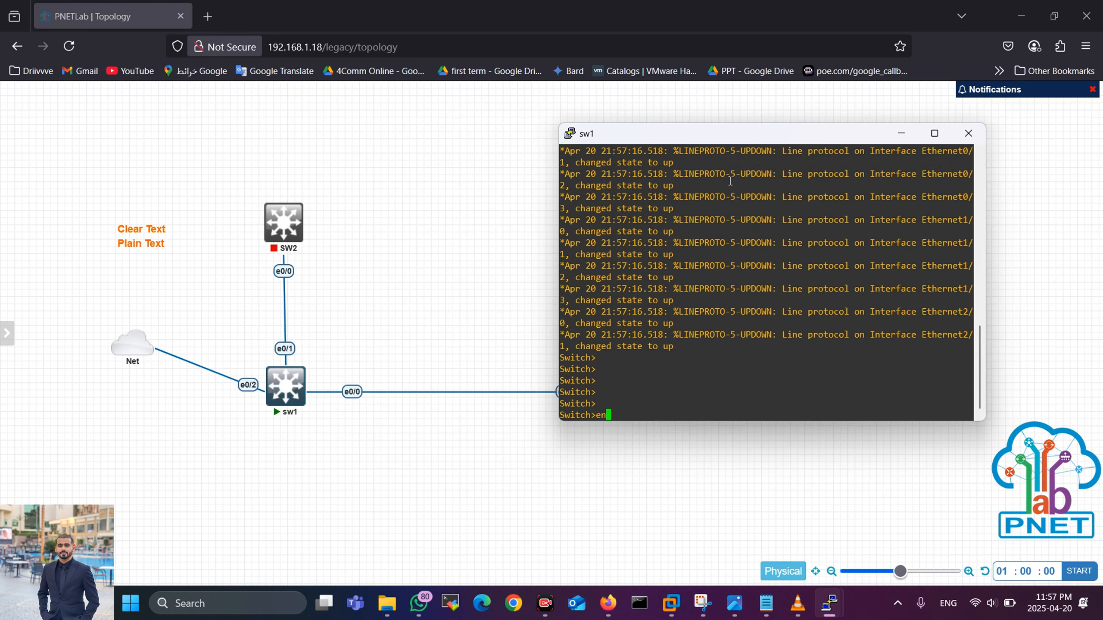
pyautogui.press('Return')
pyautogui.press('Return')
pyautogui.press('Return')
pyautogui.write('conf ')
pyautogui.write('t')
pyautogui.press('Return')
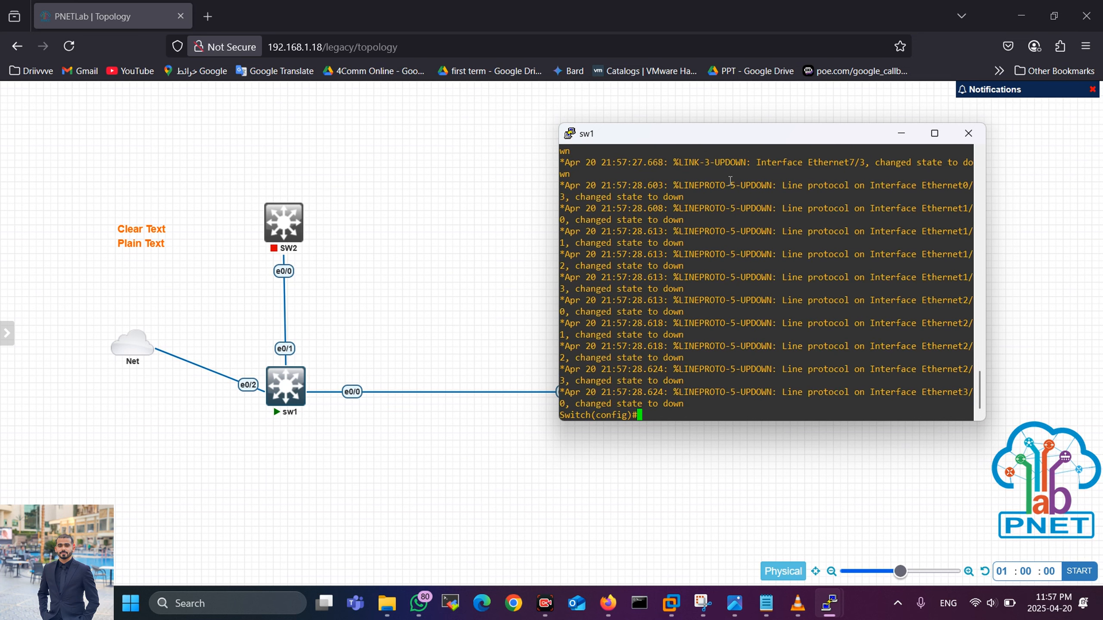
# Step: Save sw1's running configuration with wr and return to global configuration, starting 'int'
pyautogui.press('Return')
pyautogui.press('Return')
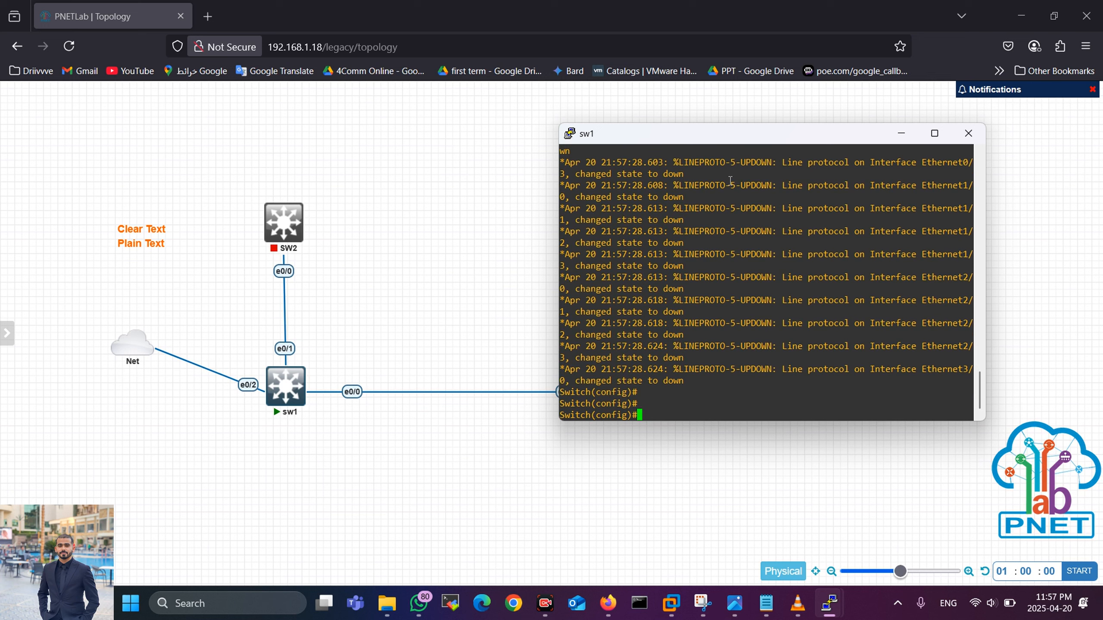
pyautogui.write('exit')
pyautogui.press('Return')
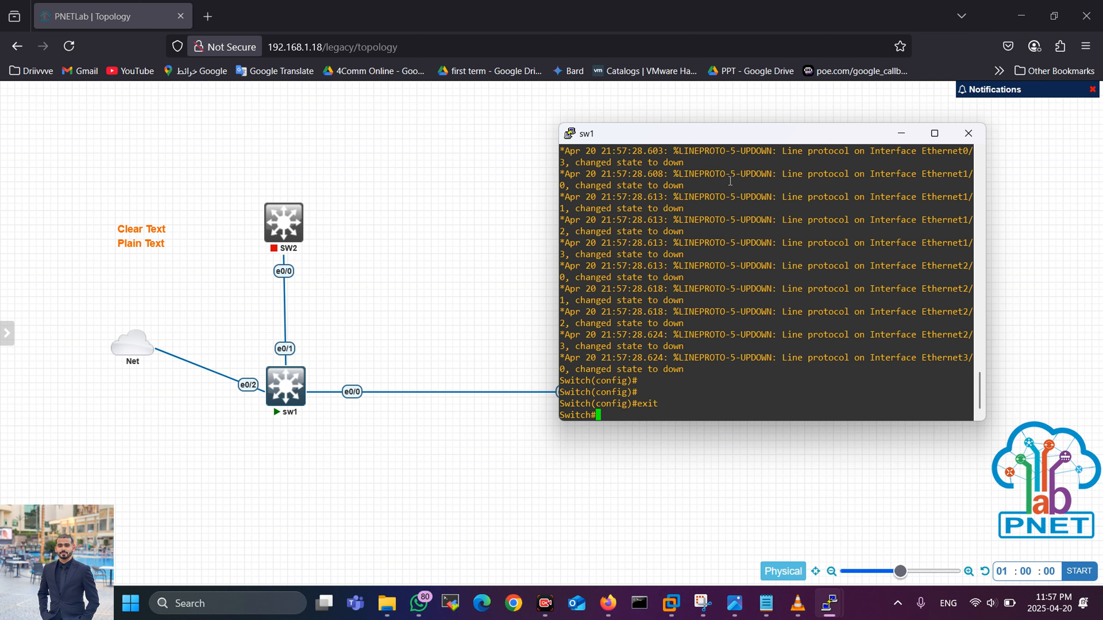
pyautogui.write('wr')
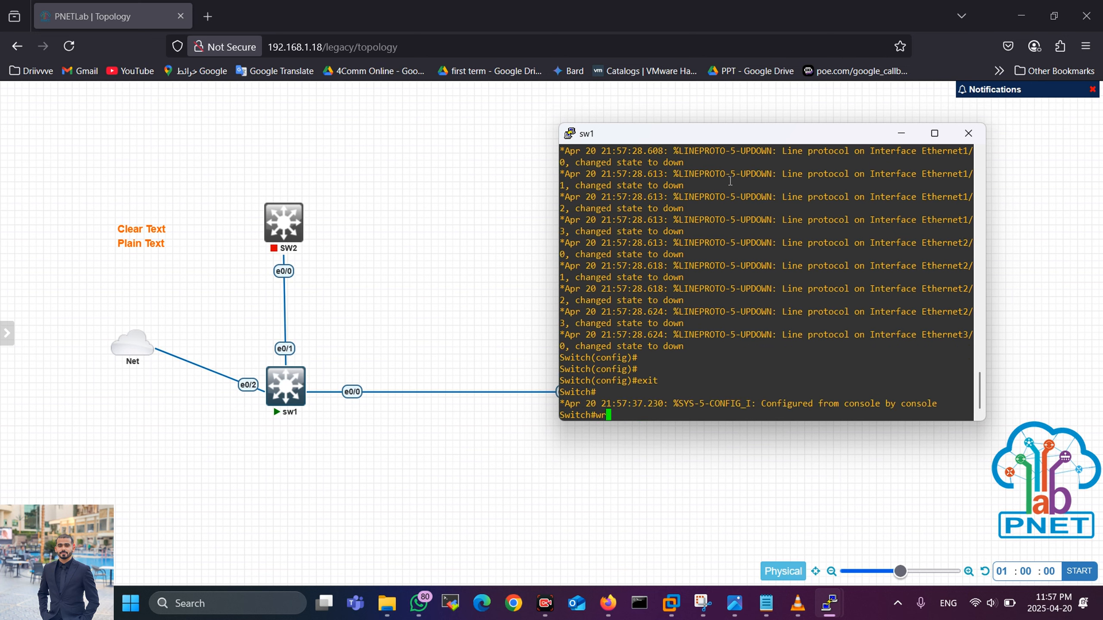
pyautogui.press('Return')
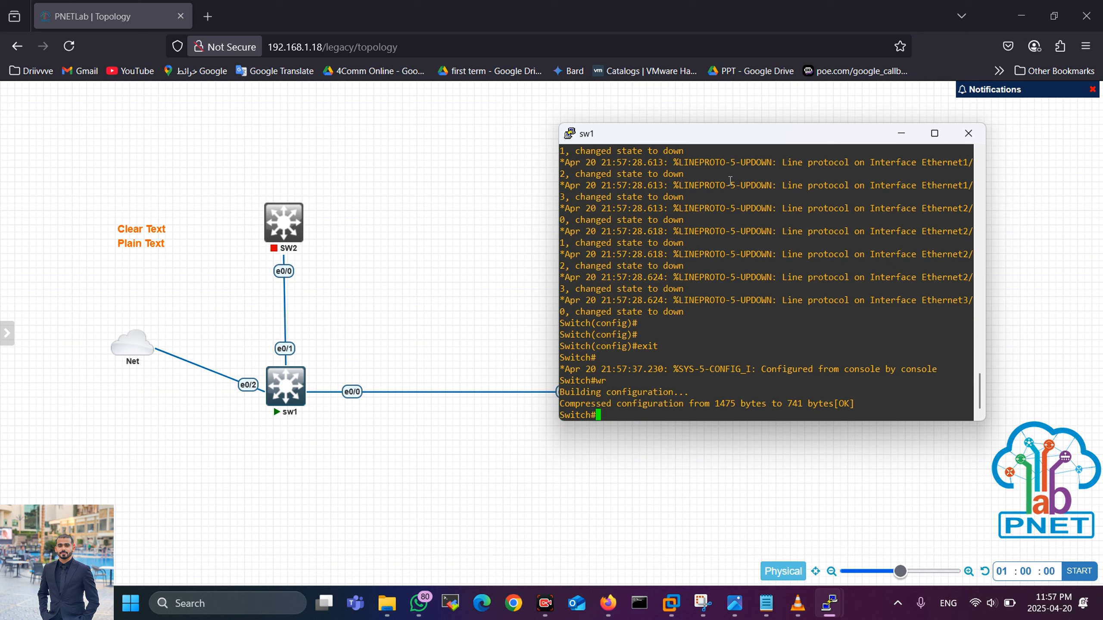
pyautogui.write('conf t')
pyautogui.press('Return')
pyautogui.write('int')
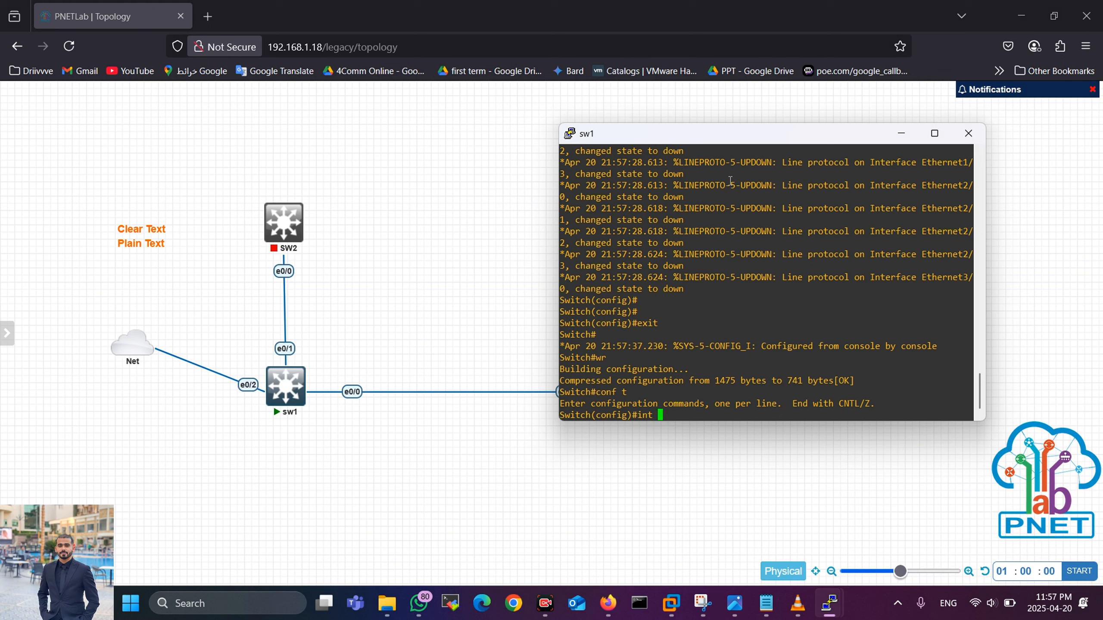
# Step: Turn interface e0/2 into a routed port with no switchport
pyautogui.write('e0/2')
pyautogui.press('Return')
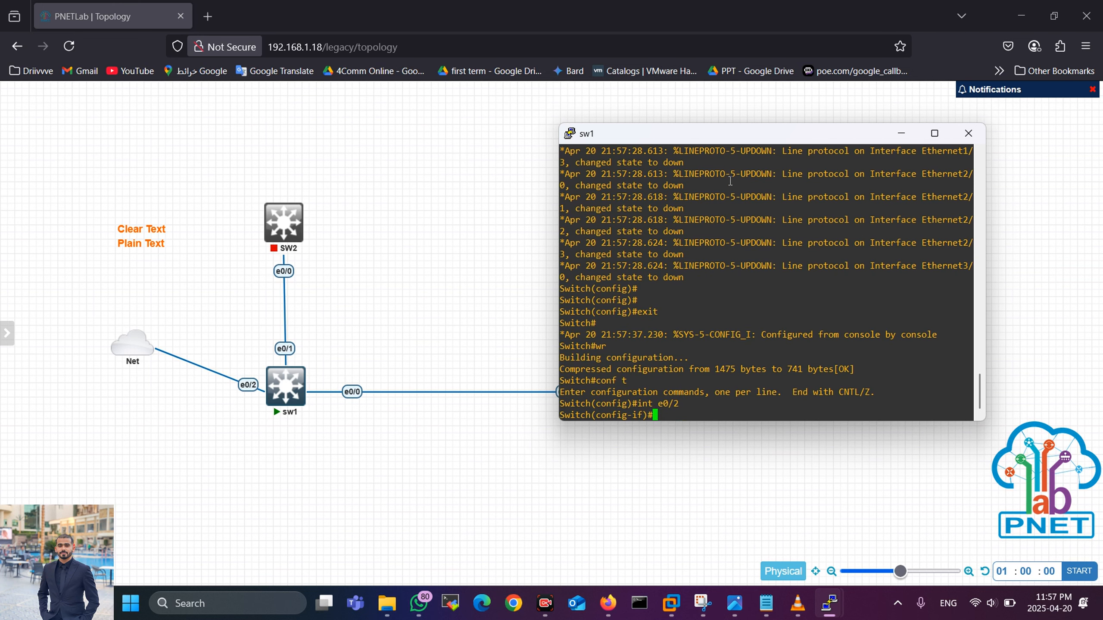
pyautogui.write('no switchport')
pyautogui.press('Tab')
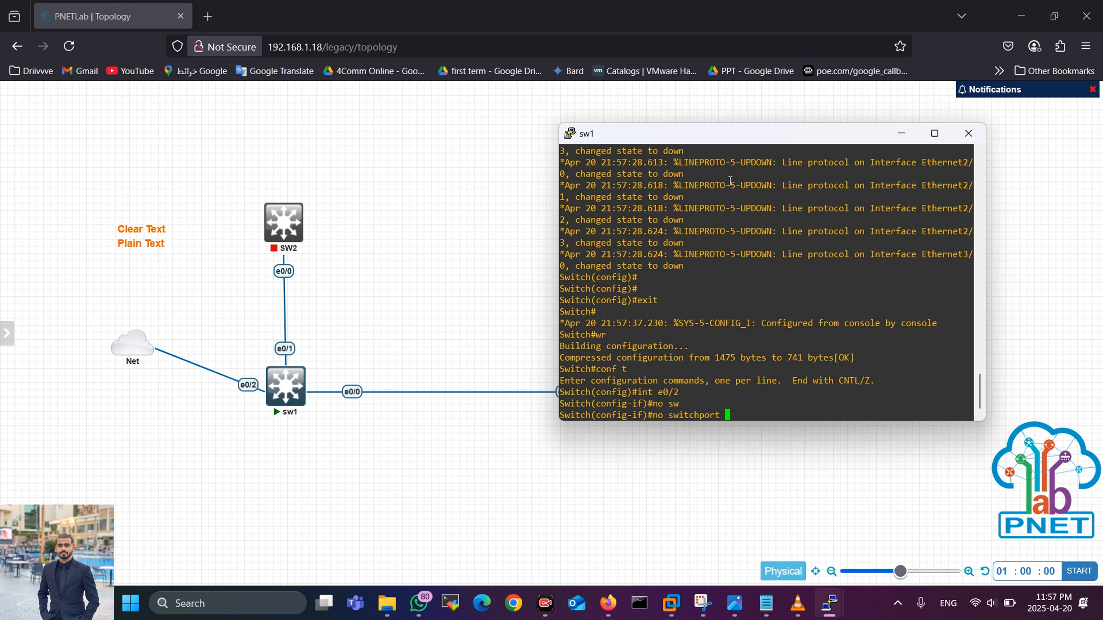
pyautogui.press('Return')
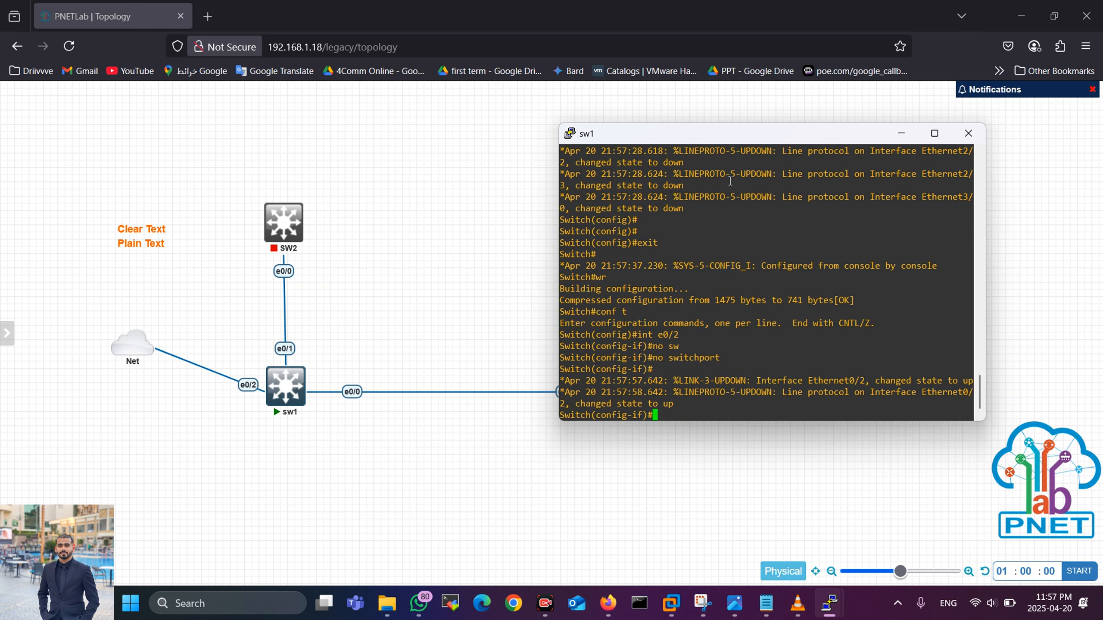
pyautogui.press('Return')
pyautogui.press('Return')
pyautogui.press('Return')
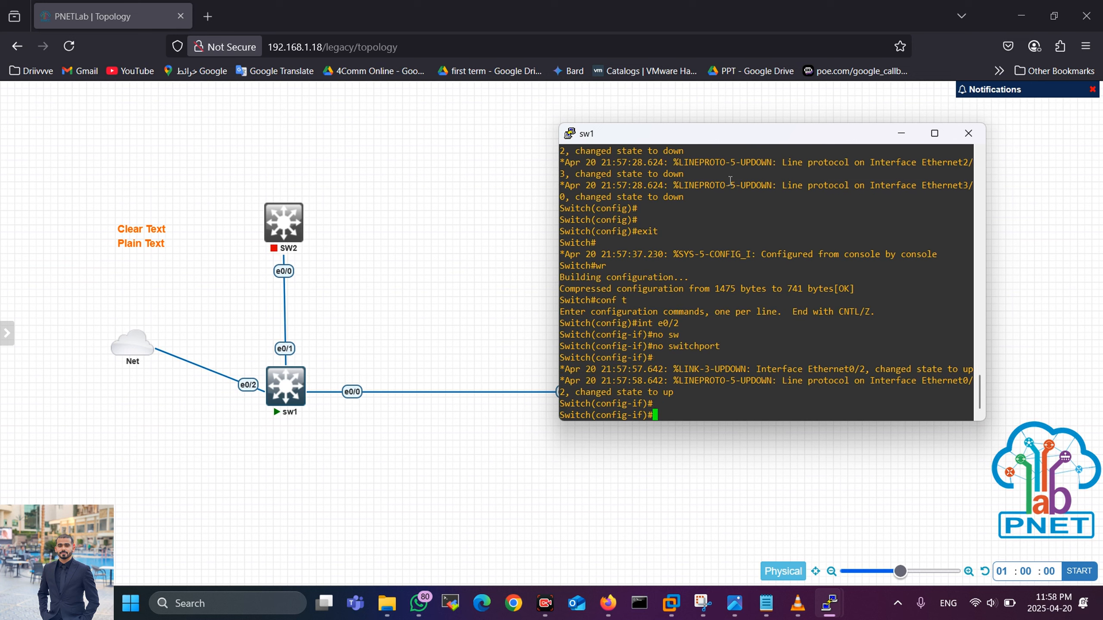
# Step: Set e0/2 to get its address by DHCP and highlight the assigned 192.168.1.21
pyautogui.write('in')
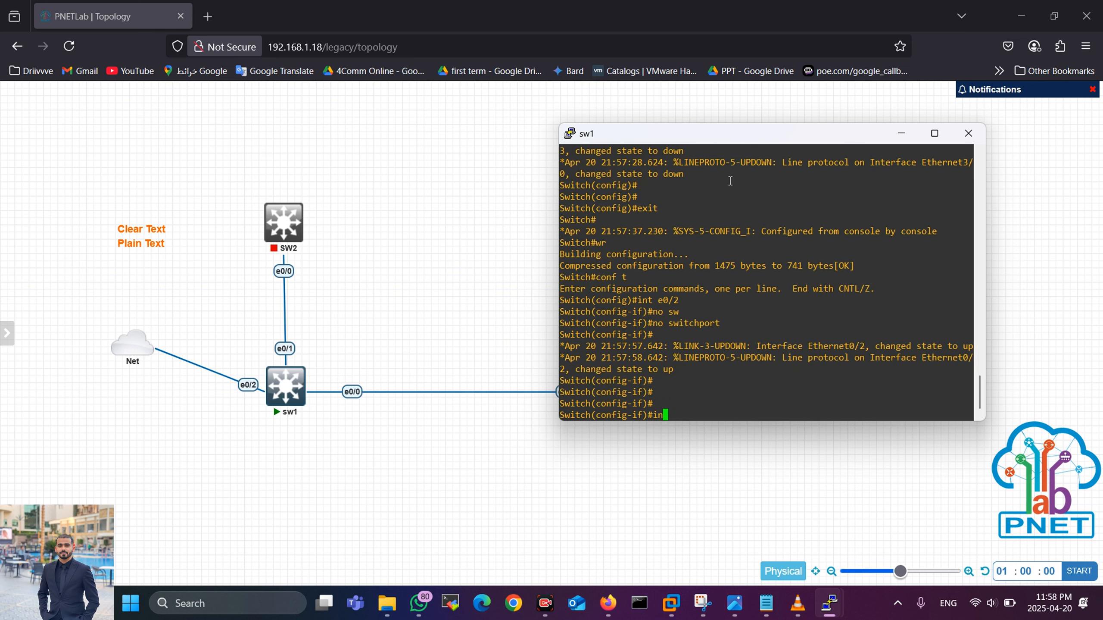
pyautogui.press('BackSpace')
pyautogui.press('BackSpace')
pyautogui.write('ip add')
pyautogui.press('Tab')
pyautogui.write('dh')
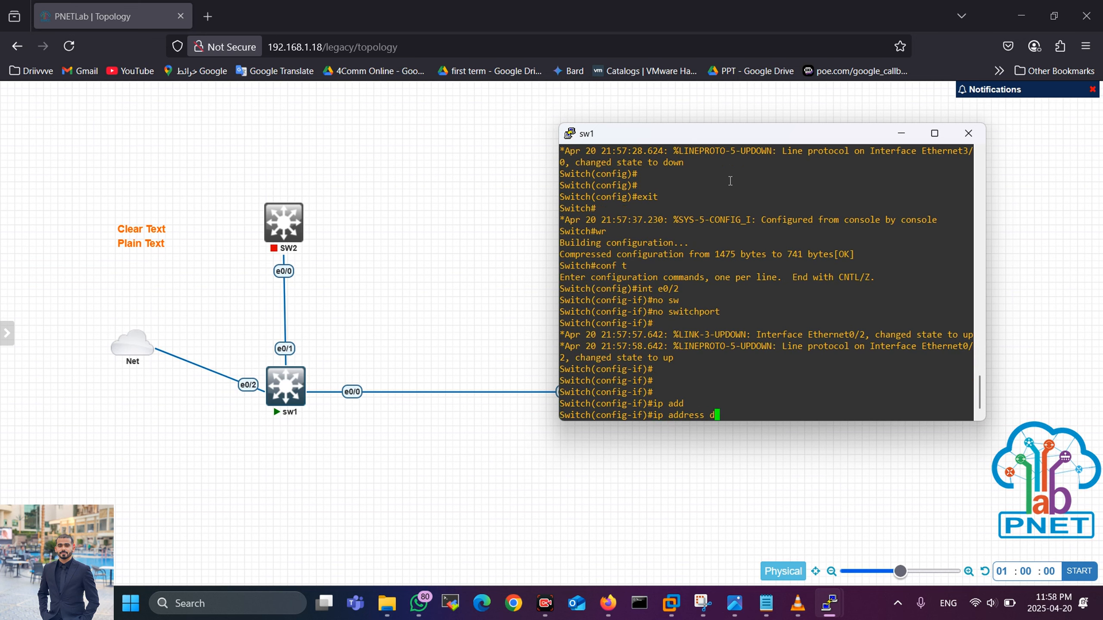
pyautogui.press('Tab')
pyautogui.press('Return')
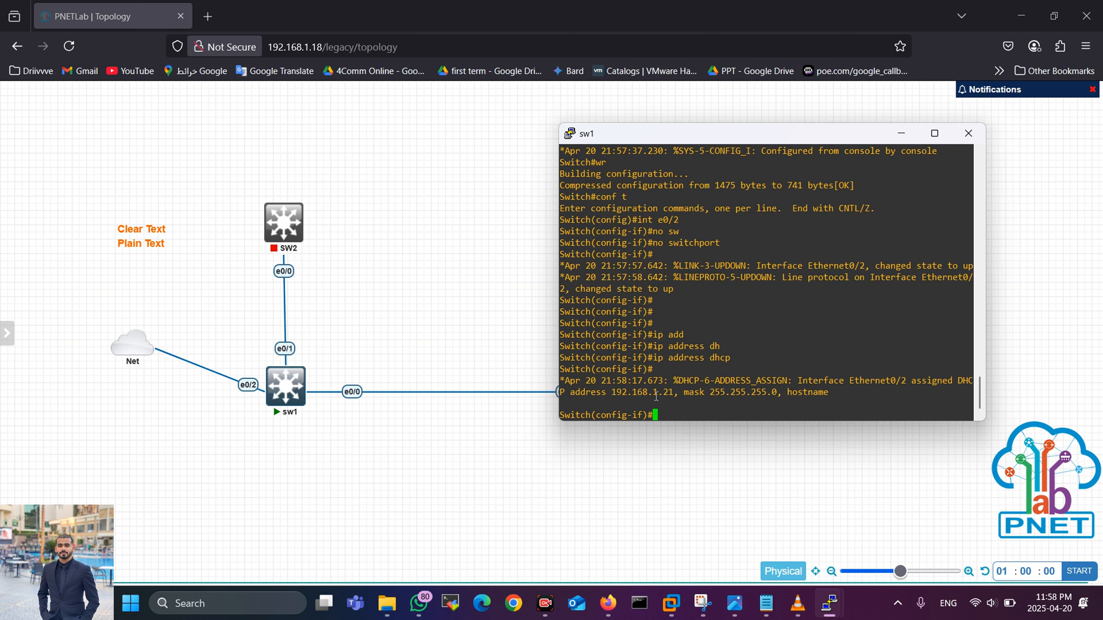
pyautogui.moveTo(651, 391); pyautogui.dragTo(679, 392)
# Step: Ping sw1 at 192.168.1.21 from Command Prompt, then hide it and refocus the sw1 console
pyautogui.click(645, 605)
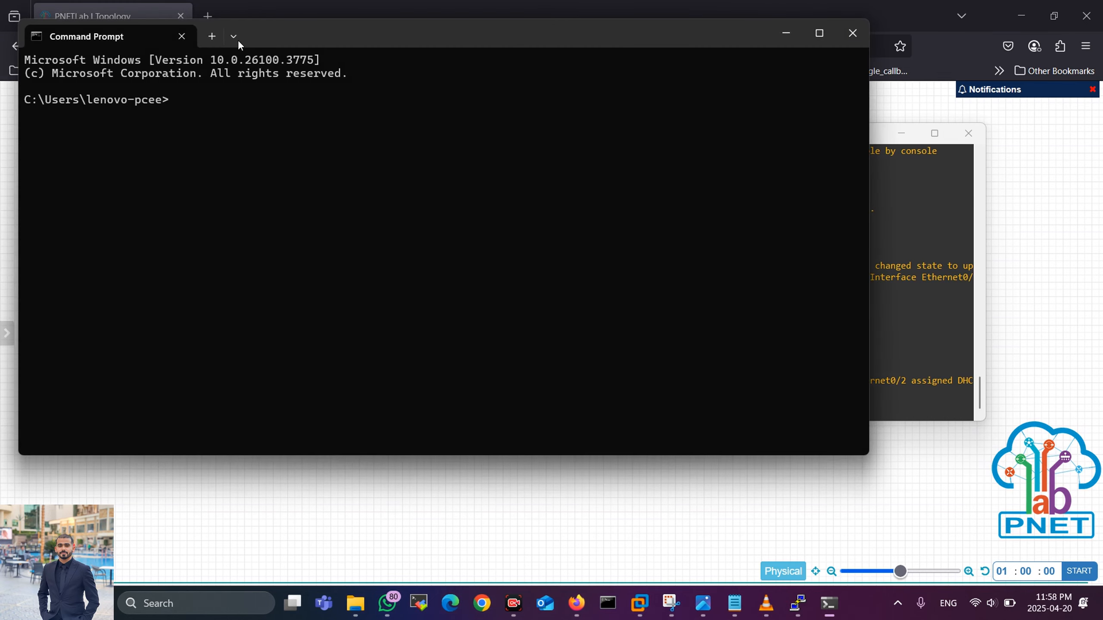
pyautogui.moveTo(287, 45); pyautogui.dragTo(441, 89)
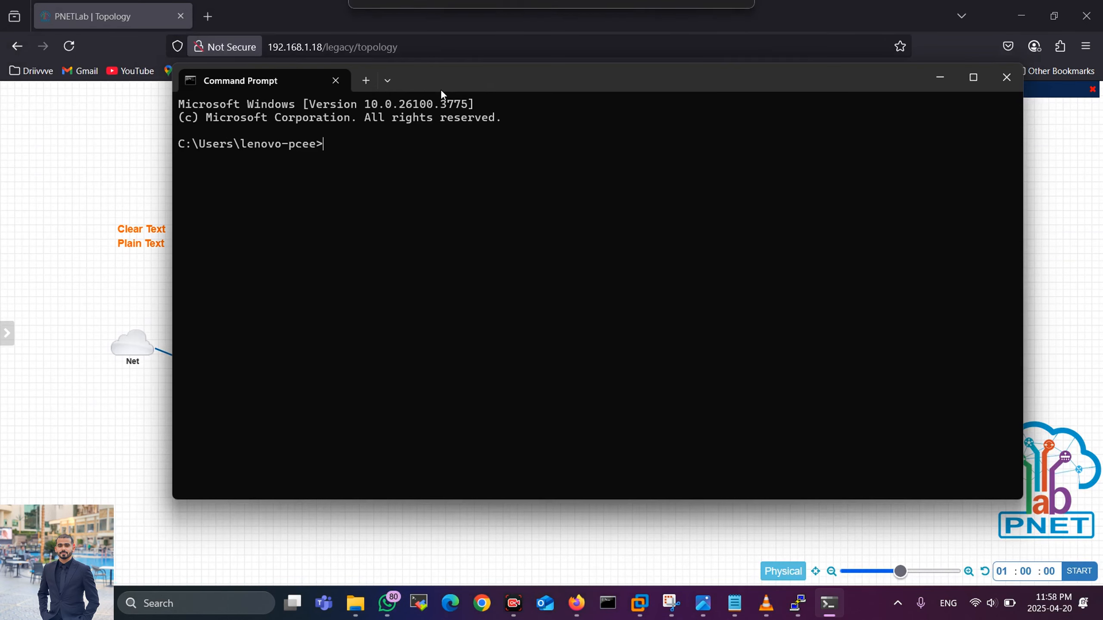
pyautogui.write('ping')
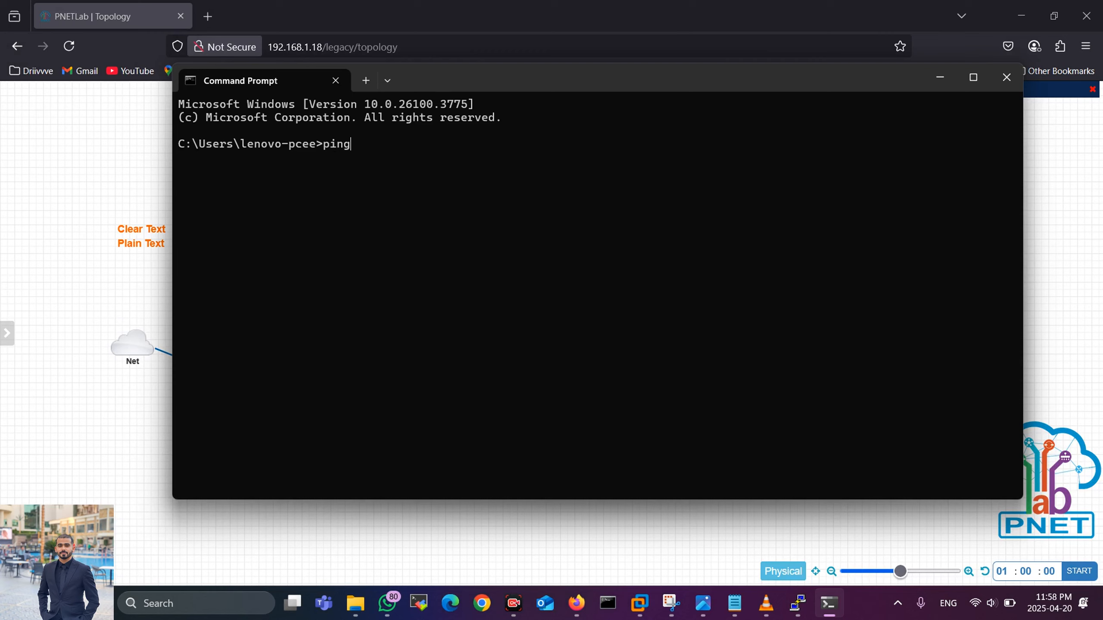
pyautogui.write(' 192.168.1.21')
pyautogui.press('Return')
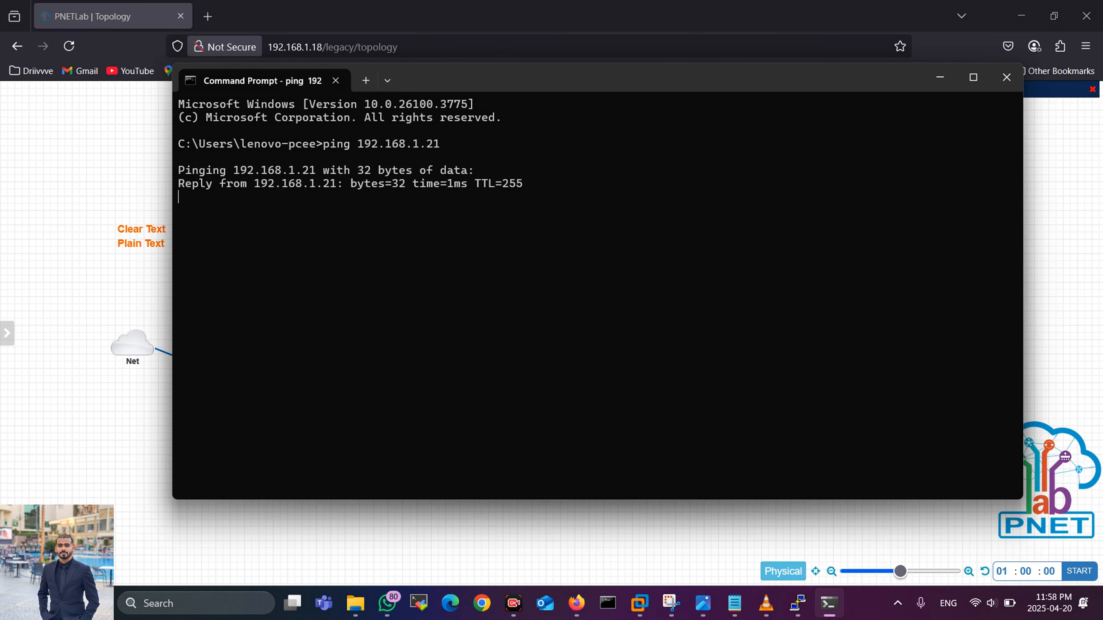
pyautogui.click(940, 77)
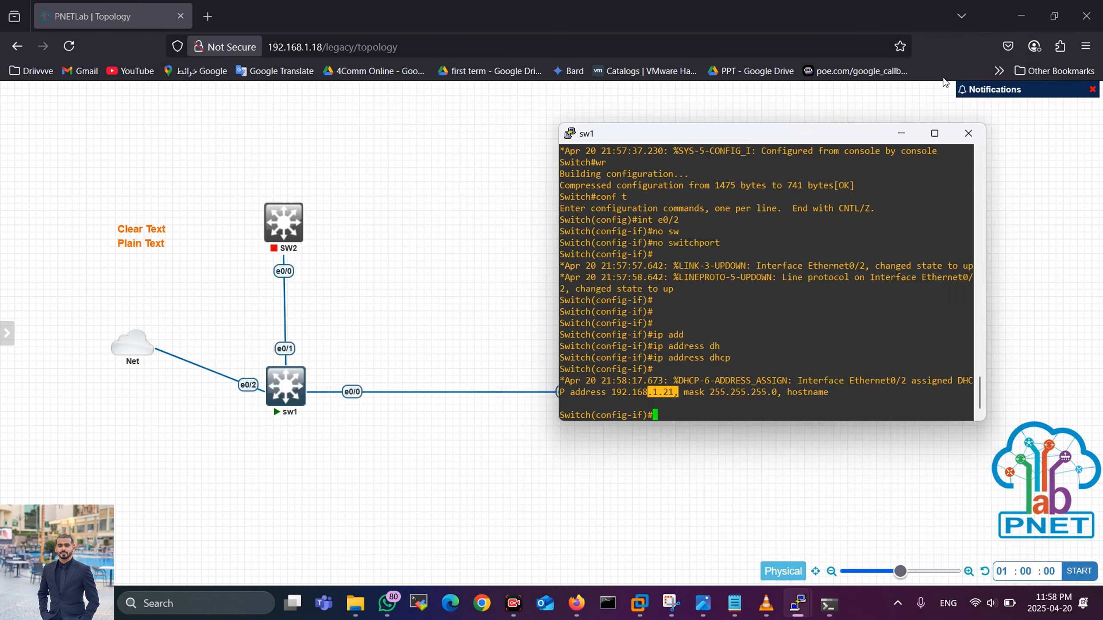
pyautogui.click(648, 409)
# Step: Leave interface mode and create a privilege-15 local user with a secret password
pyautogui.write('exit')
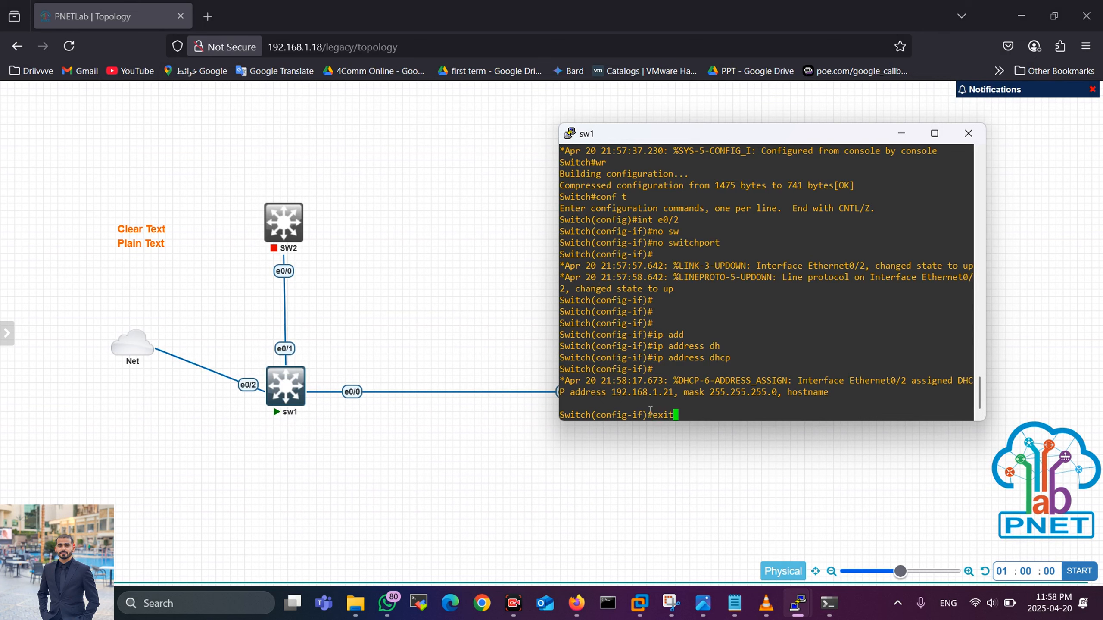
pyautogui.press('Return')
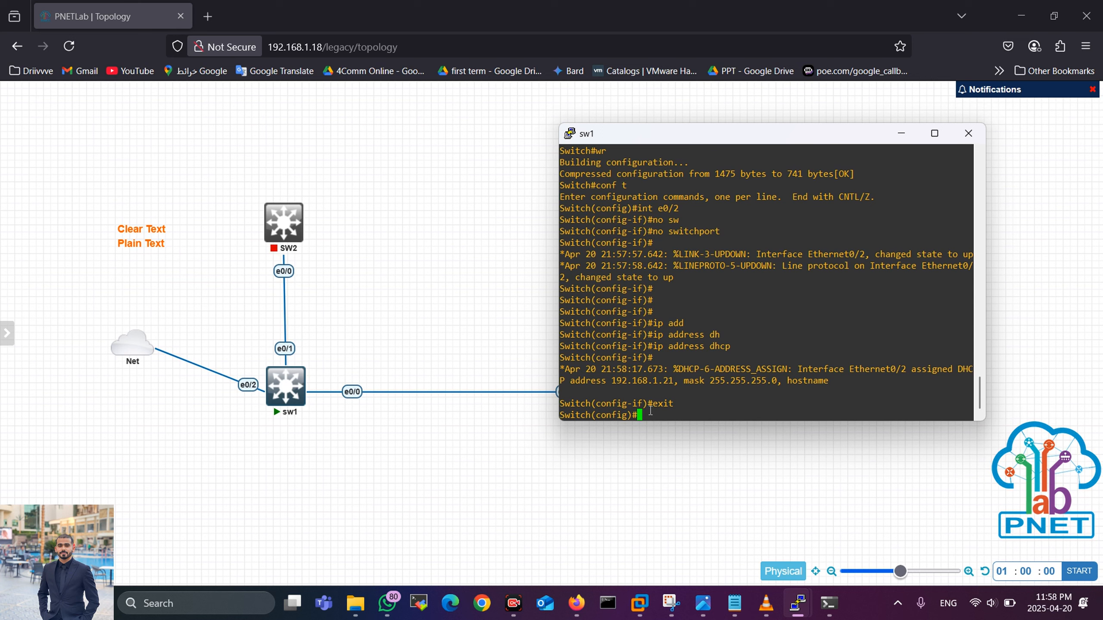
pyautogui.write('e')
pyautogui.press('BackSpace')
pyautogui.write('user')
pyautogui.press('Tab')
pyautogui.write('n')
pyautogui.press('Tab')
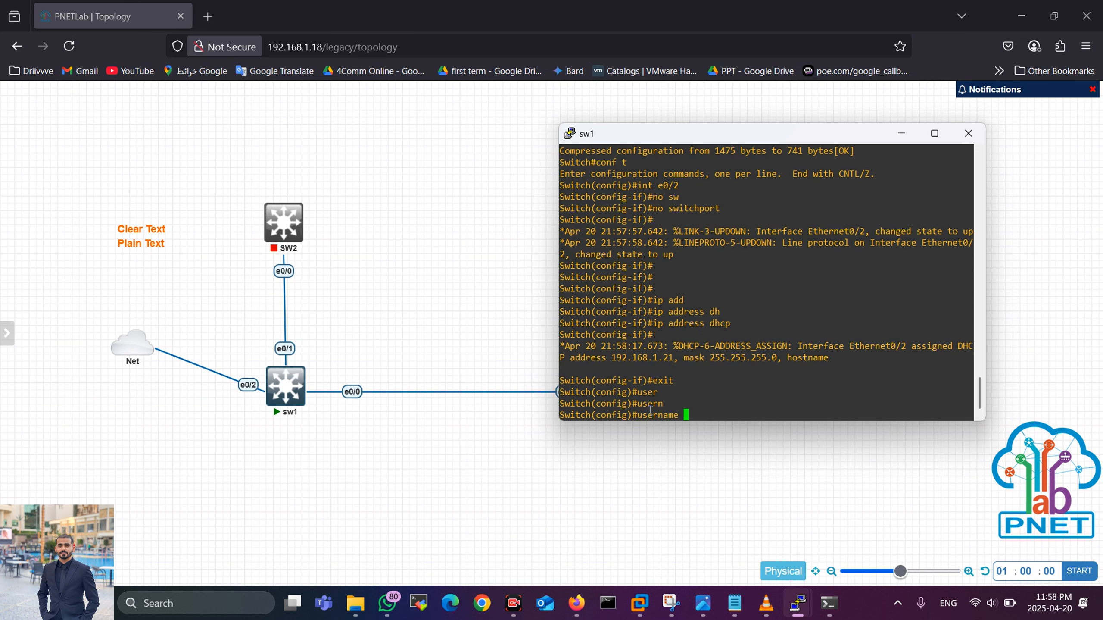
pyautogui.write('ahmed pr')
pyautogui.press('Tab')
pyautogui.write('15 secr')
pyautogui.press('Tab')
pyautogui.write('123')
pyautogui.press('Return')
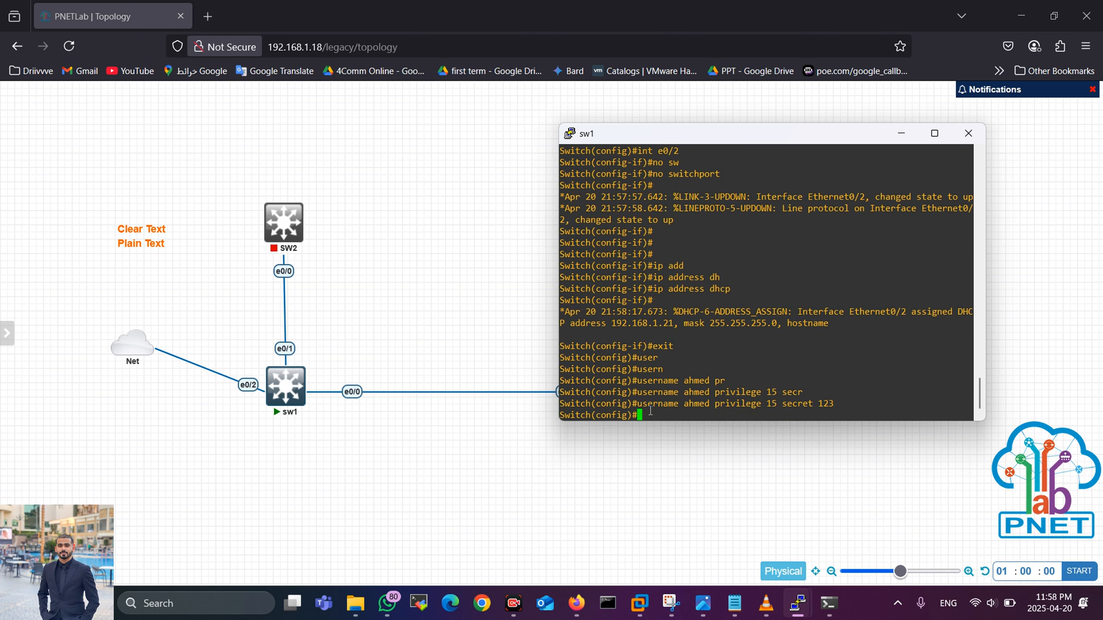
# Step: Allow only Telnet on VTY lines 0 4 with transport input telnet
pyautogui.write('line vty 0 4')
pyautogui.press('Return')
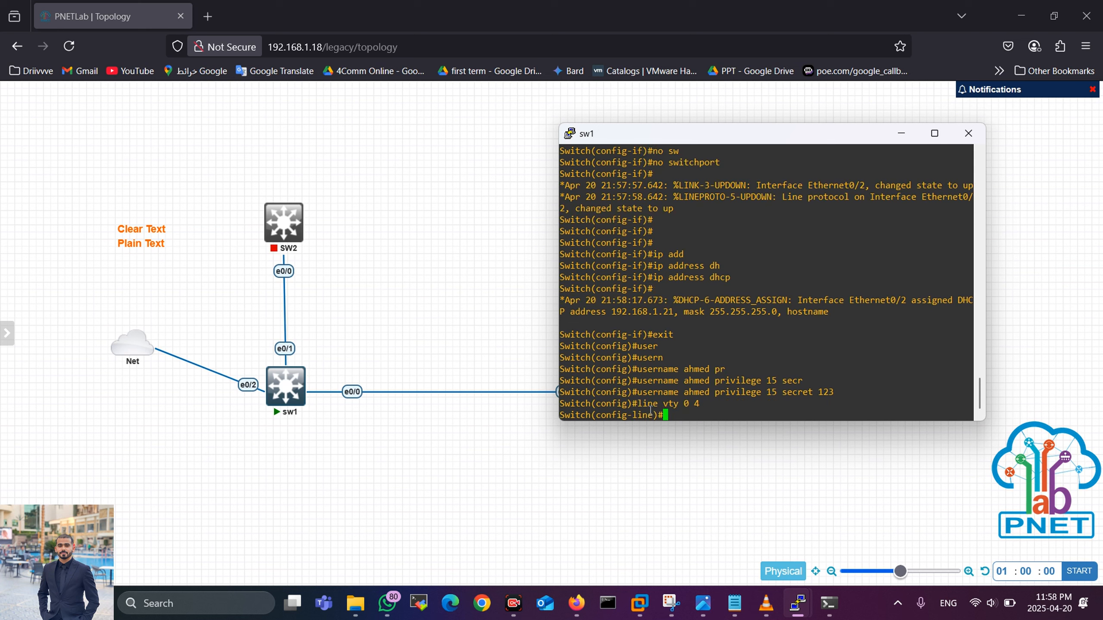
pyautogui.write('tr')
pyautogui.press('Tab')
pyautogui.write('i')
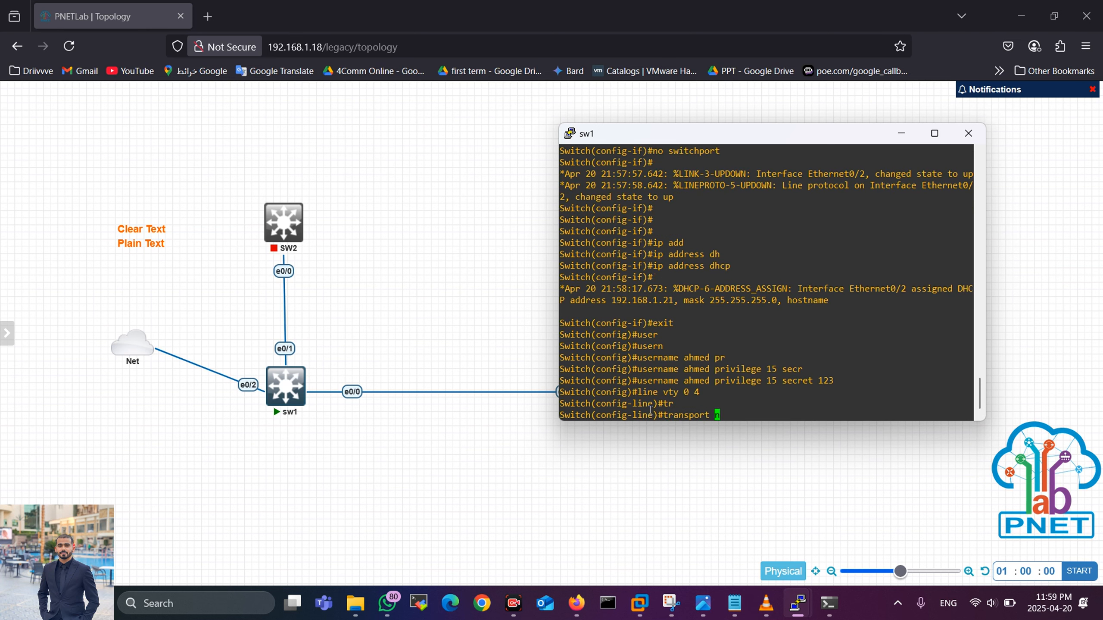
pyautogui.write('n')
pyautogui.press('Tab')
pyautogui.write('tel')
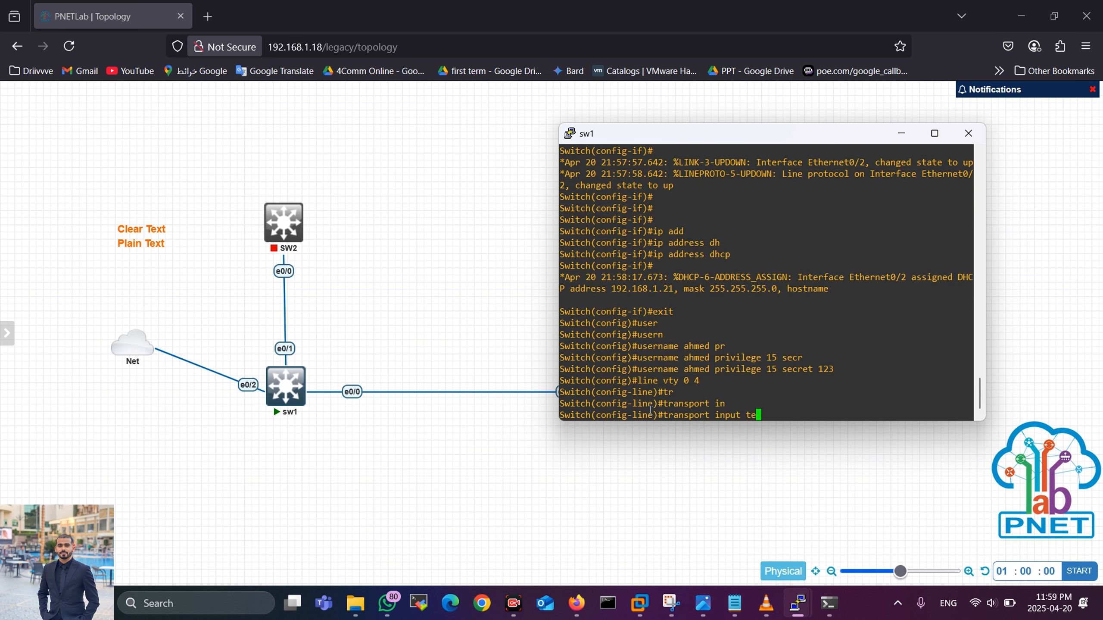
pyautogui.press('Tab')
pyautogui.press('Return')
# Step: Require login local on the VTY lines and exit line configuration
pyautogui.write('log')
pyautogui.press('Tab')
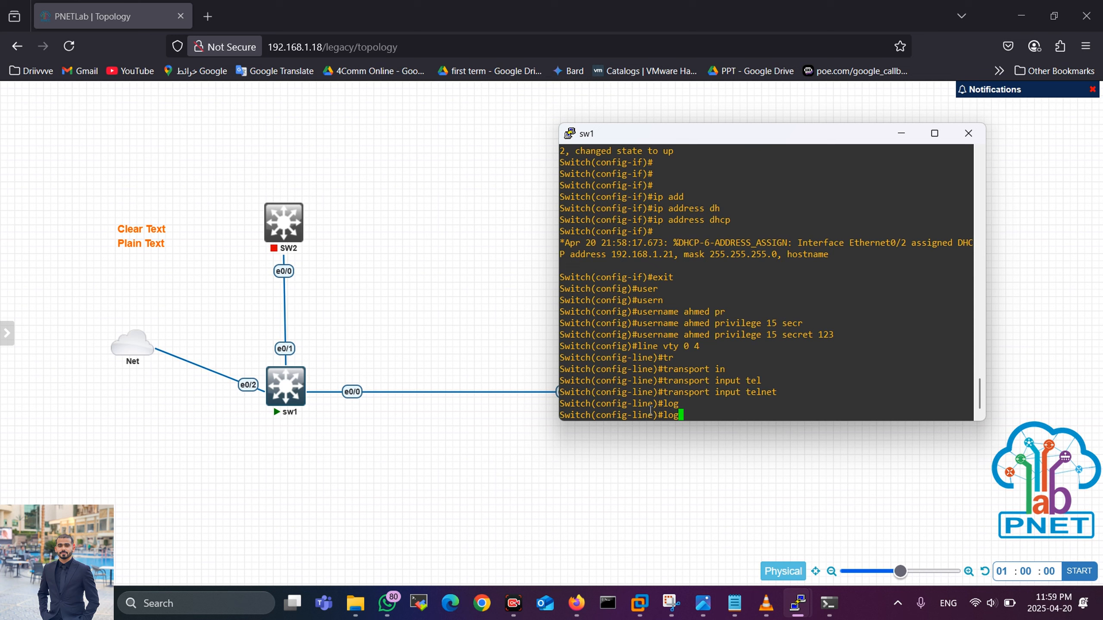
pyautogui.write('i')
pyautogui.press('Tab')
pyautogui.write('loca')
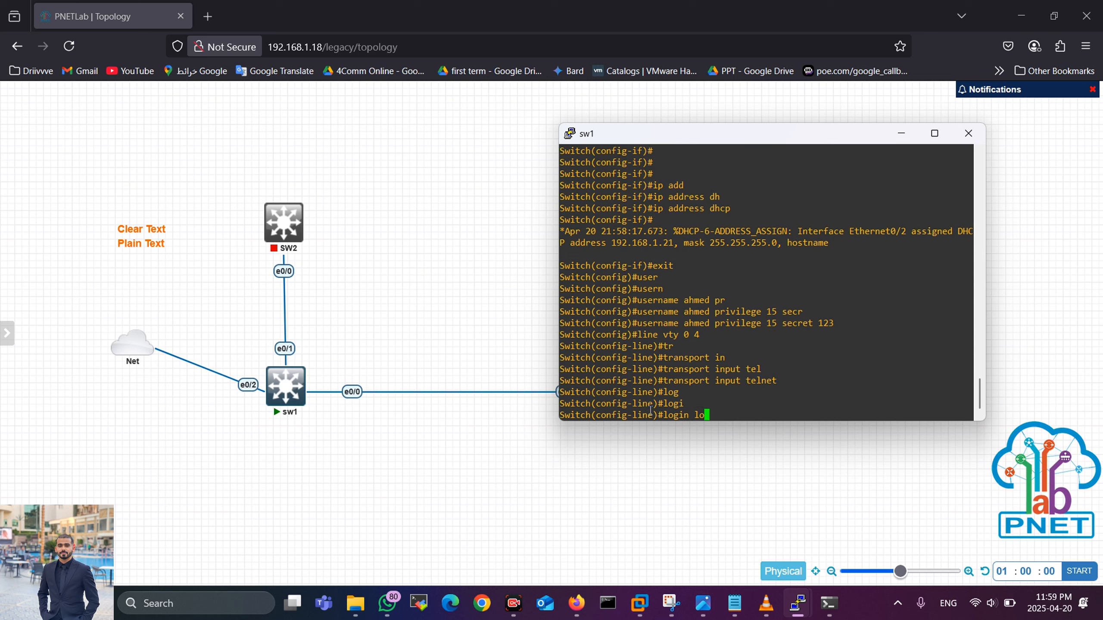
pyautogui.press('Tab')
pyautogui.press('Return')
pyautogui.press('Return')
pyautogui.press('Return')
pyautogui.press('Return')
pyautogui.press('Return')
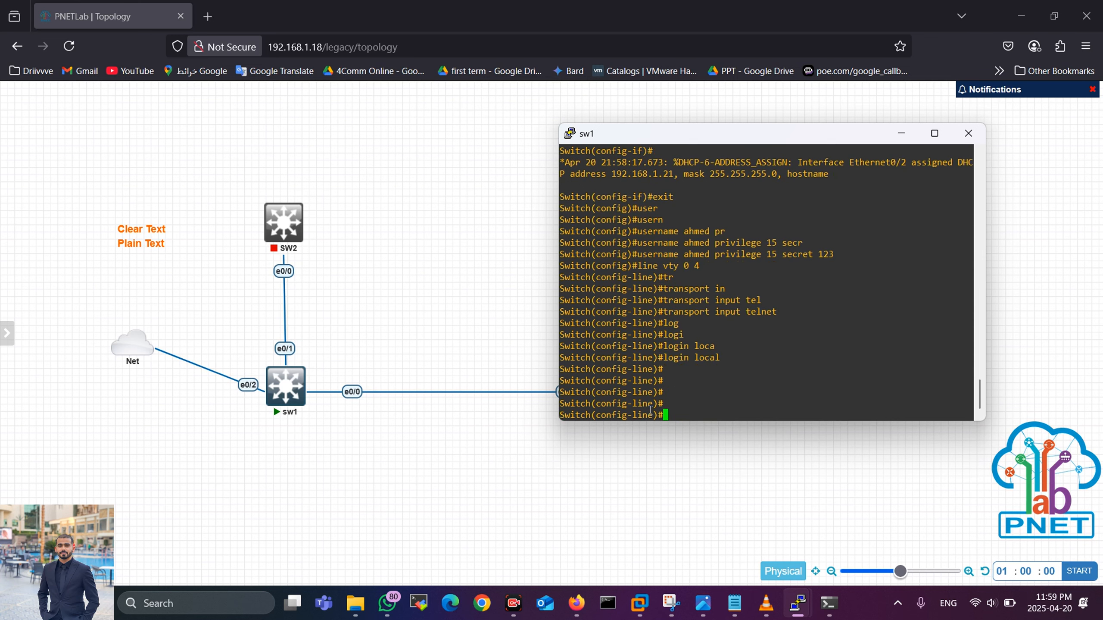
pyautogui.write('exit')
pyautogui.press('Return')
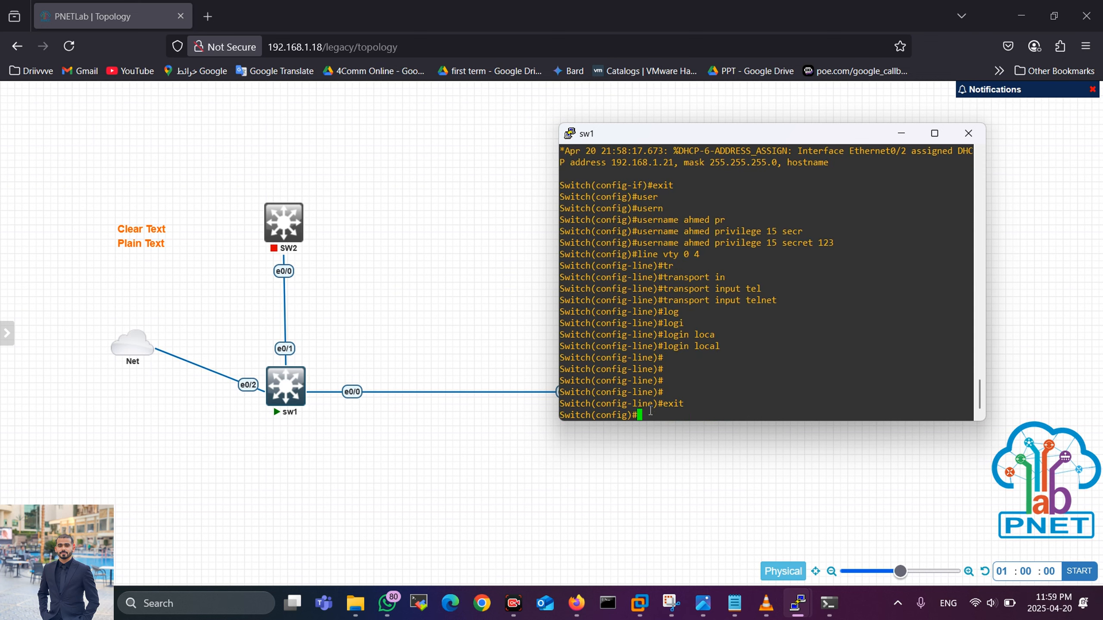
# Step: Launch Wireshark, dismiss the update notice, and start capturing on the Wi-Fi interface
pyautogui.click(227, 607)
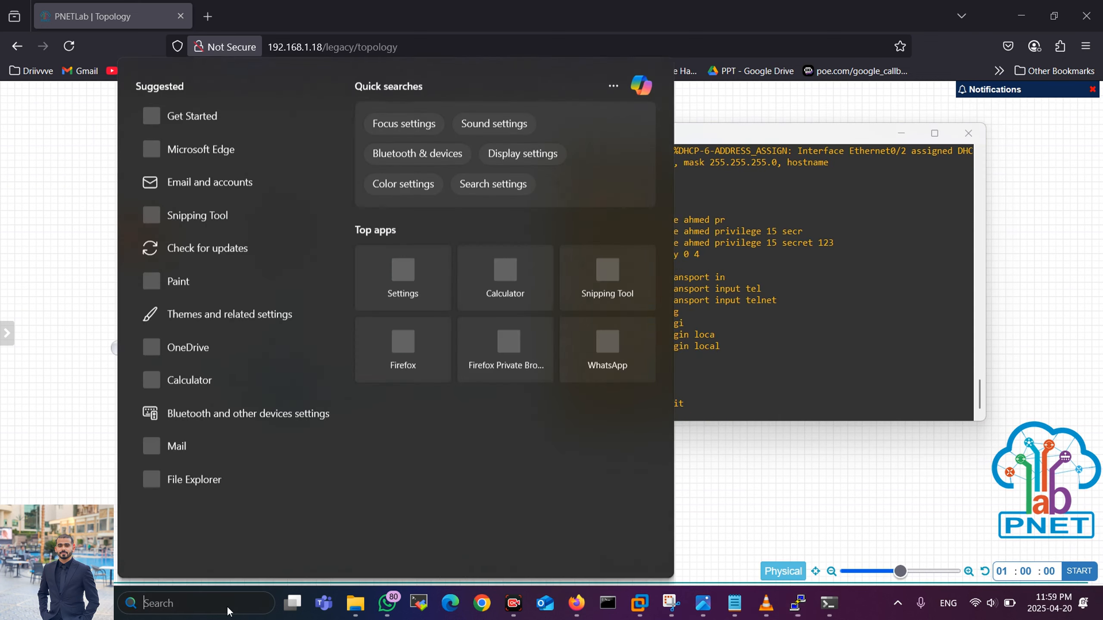
pyautogui.write('wir')
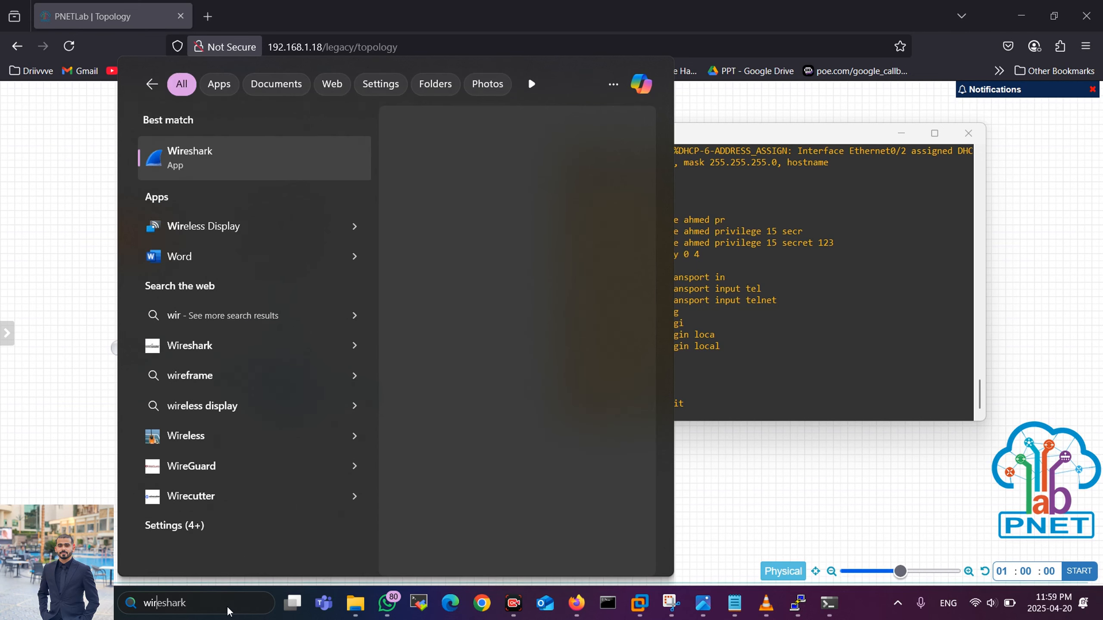
pyautogui.click(194, 154)
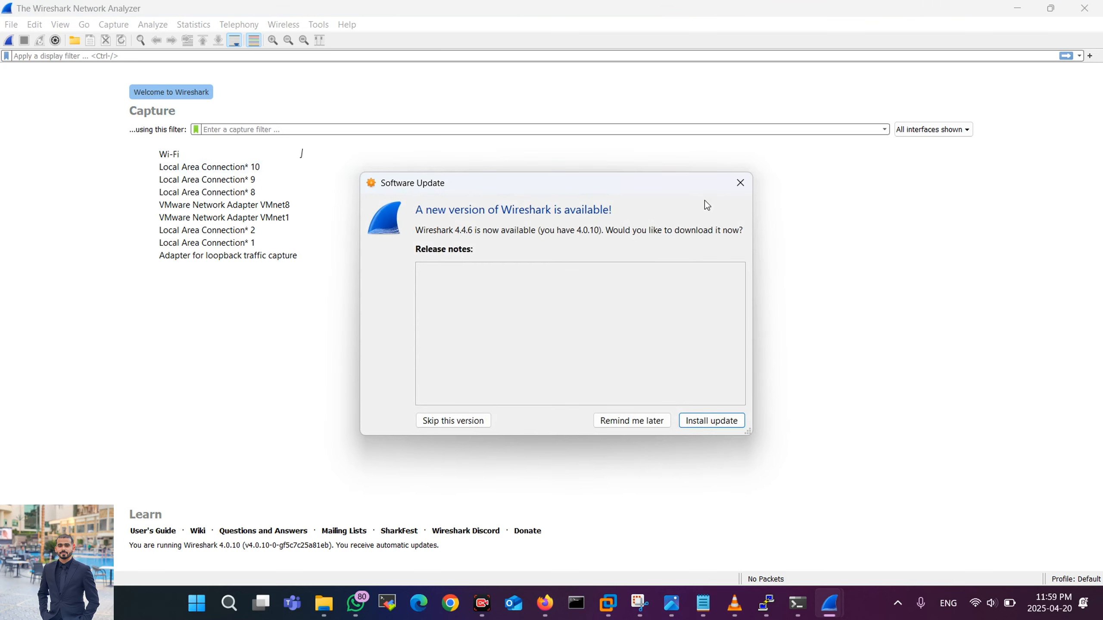
pyautogui.click(739, 183)
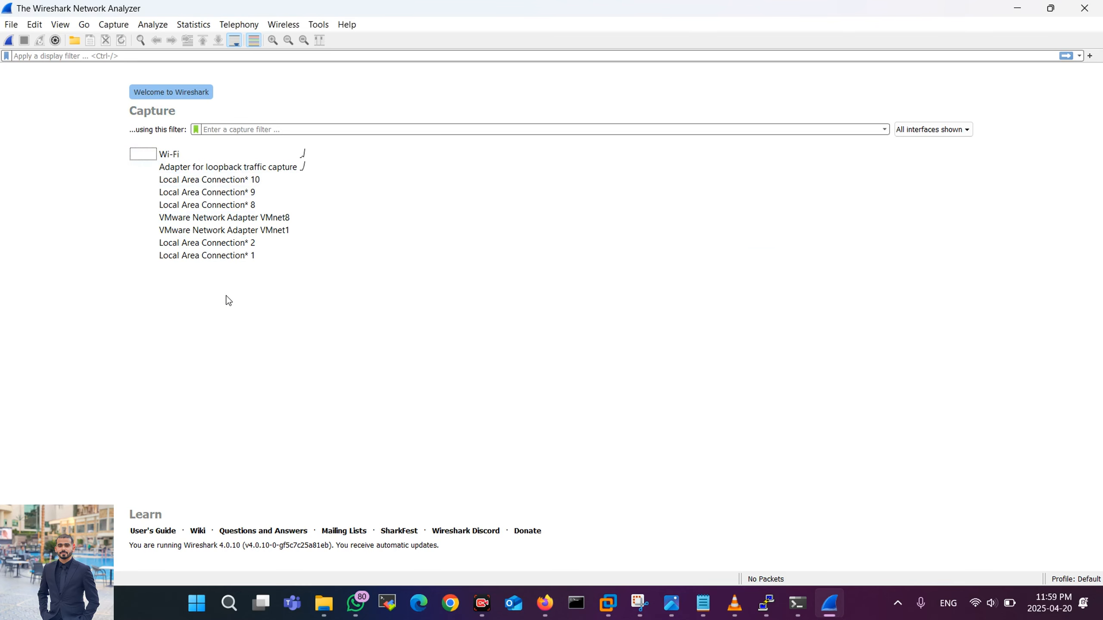
pyautogui.click(201, 157)
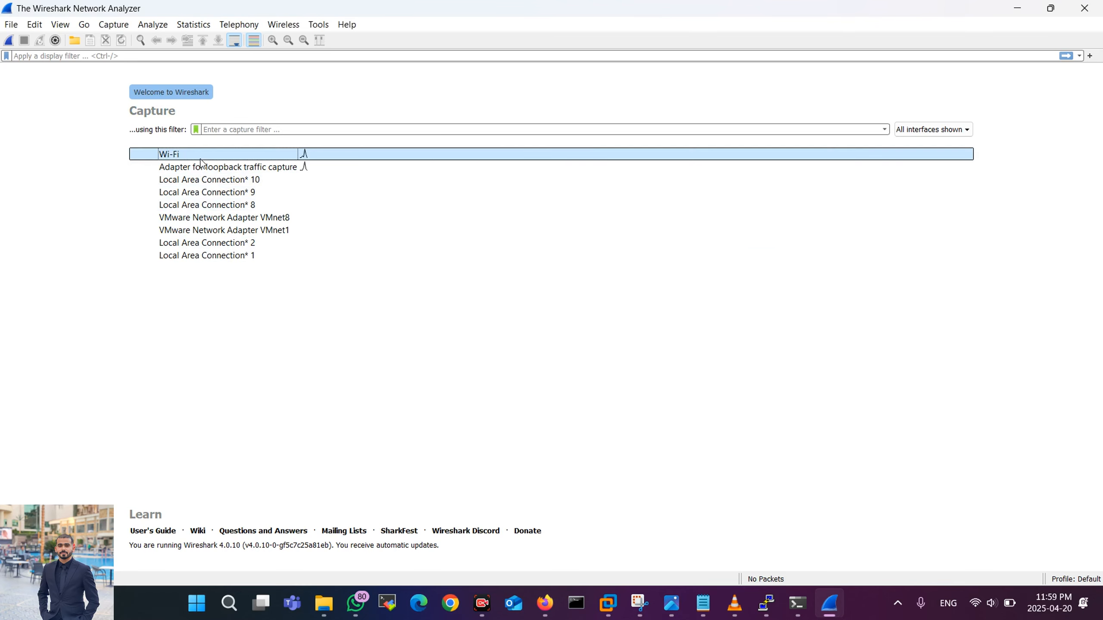
pyautogui.doubleClick(303, 154)
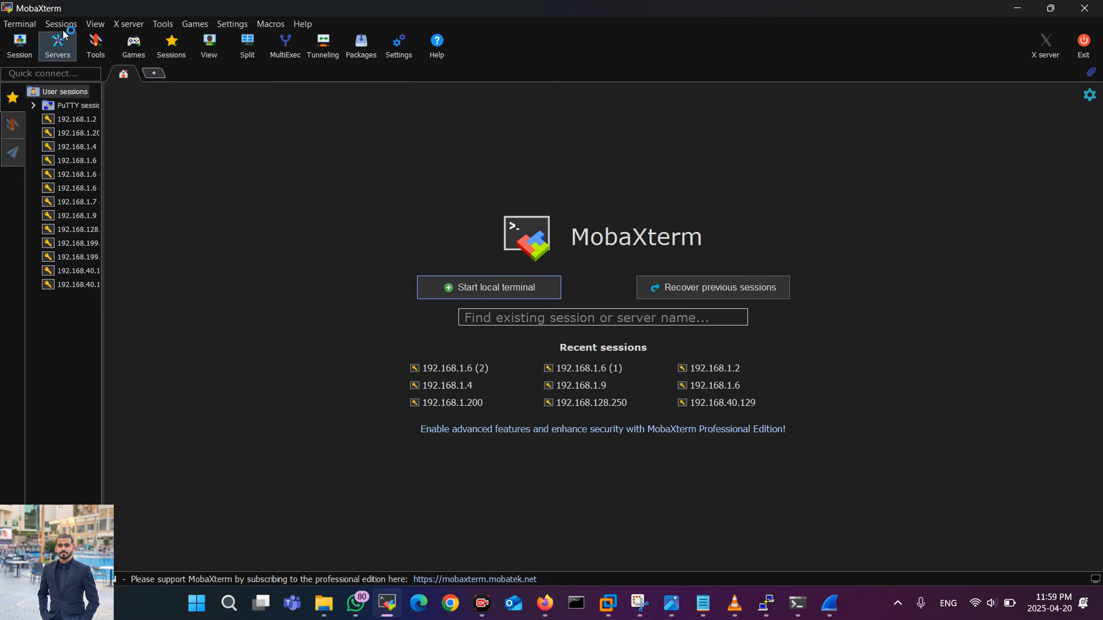
# Step: Create a MobaXterm Telnet session to 192.168.1.21, checking the ping output for the address
pyautogui.click(20, 45)
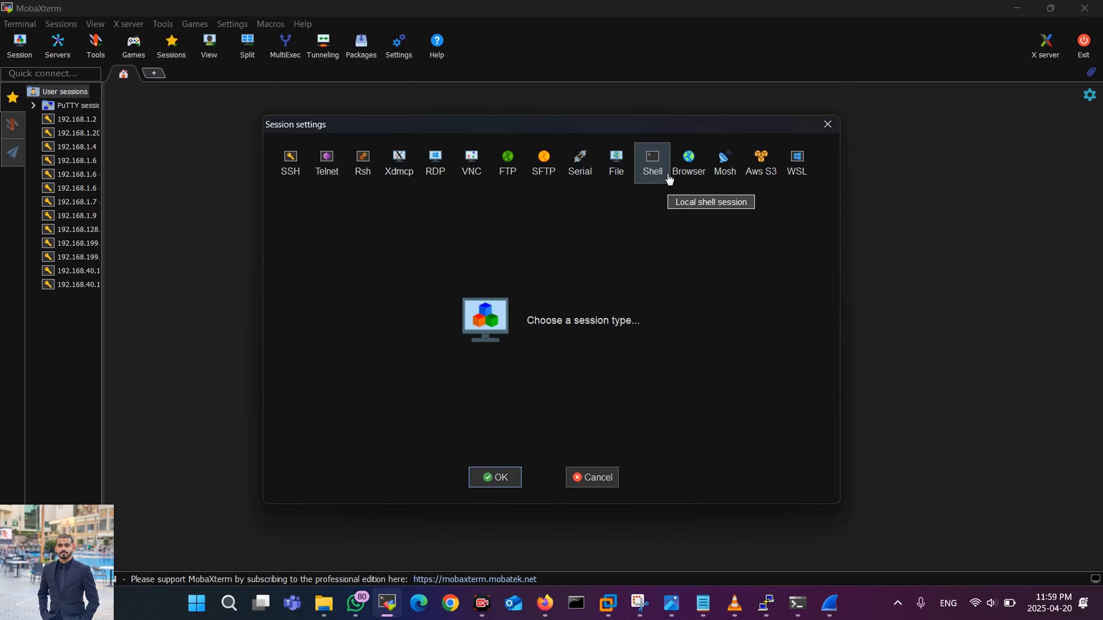
pyautogui.click(345, 169)
pyautogui.write('192.168.1.12')
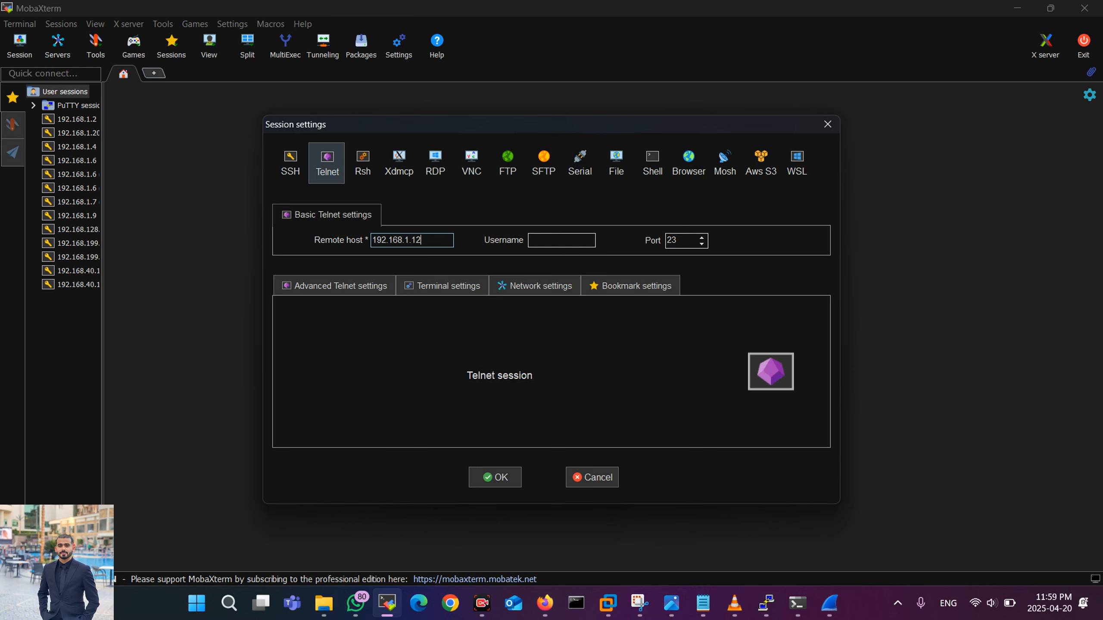
pyautogui.click(798, 603)
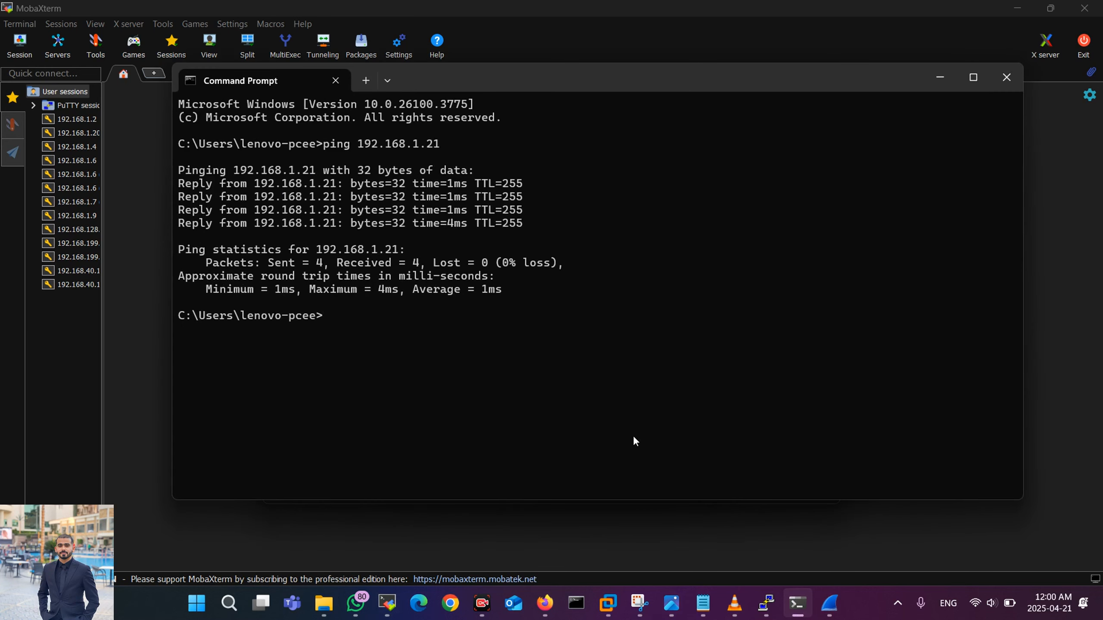
pyautogui.click(798, 602)
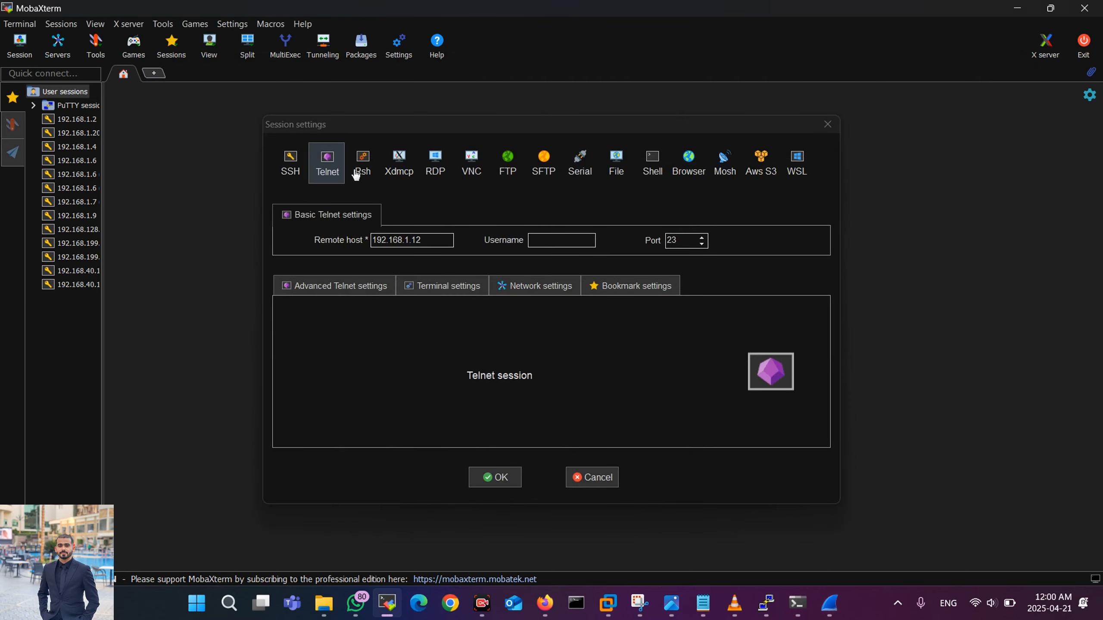
pyautogui.click(422, 237)
pyautogui.press('BackSpace')
pyautogui.press('BackSpace')
pyautogui.write('2')
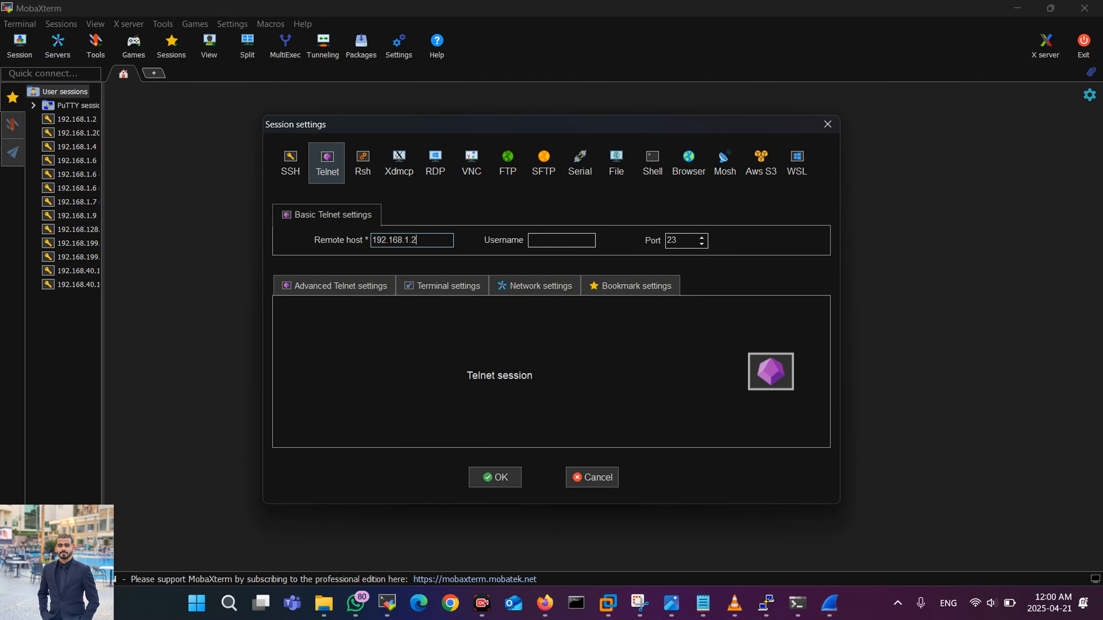
pyautogui.write('1')
pyautogui.press('Return')
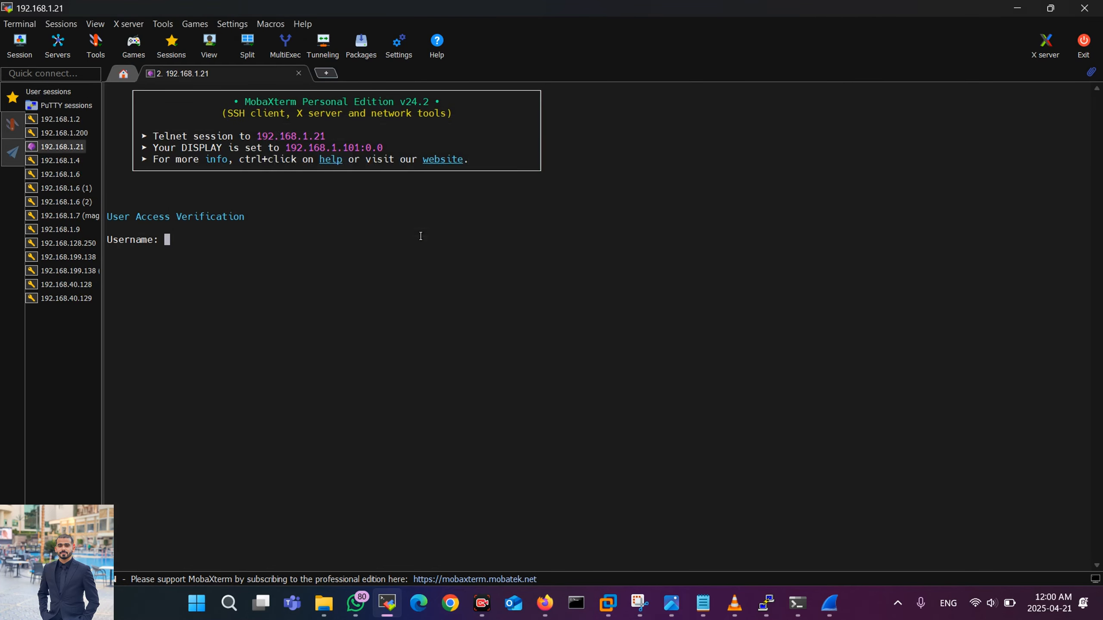
# Step: Log in to the switch with the local username and list its VLANs with sh vlan
pyautogui.write('ahmed')
pyautogui.press('Return')
pyautogui.press('Return')
pyautogui.press('Return')
pyautogui.press('Return')
pyautogui.press('Return')
pyautogui.press('Return')
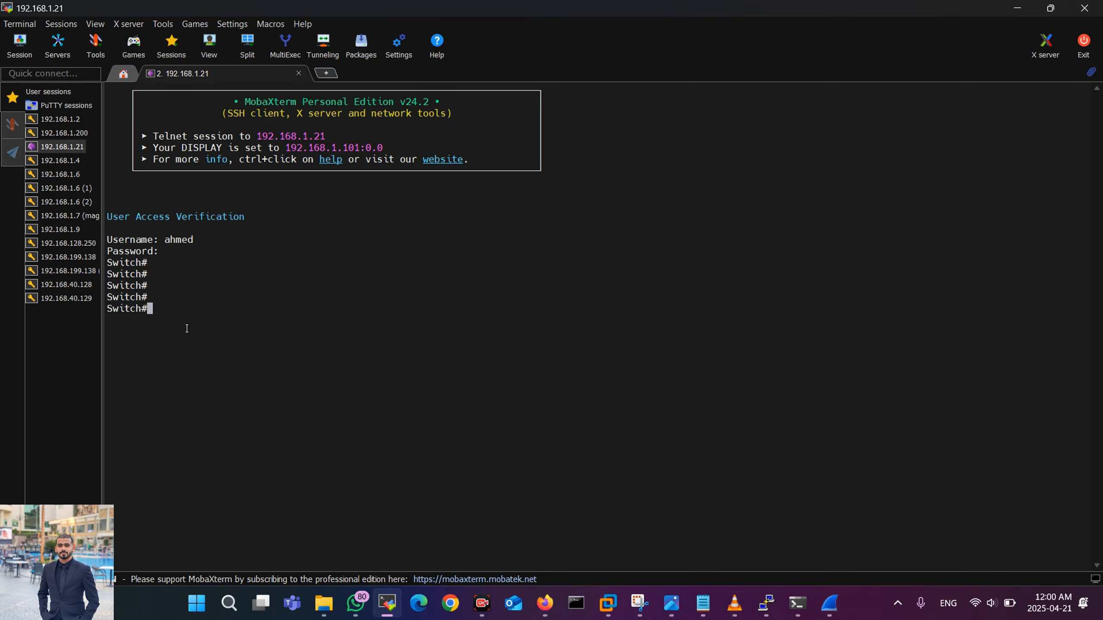
pyautogui.write('sh vlan')
pyautogui.press('Return')
# Step: Display the switch's running configuration with sh running-config and page through it
pyautogui.write('sh runn')
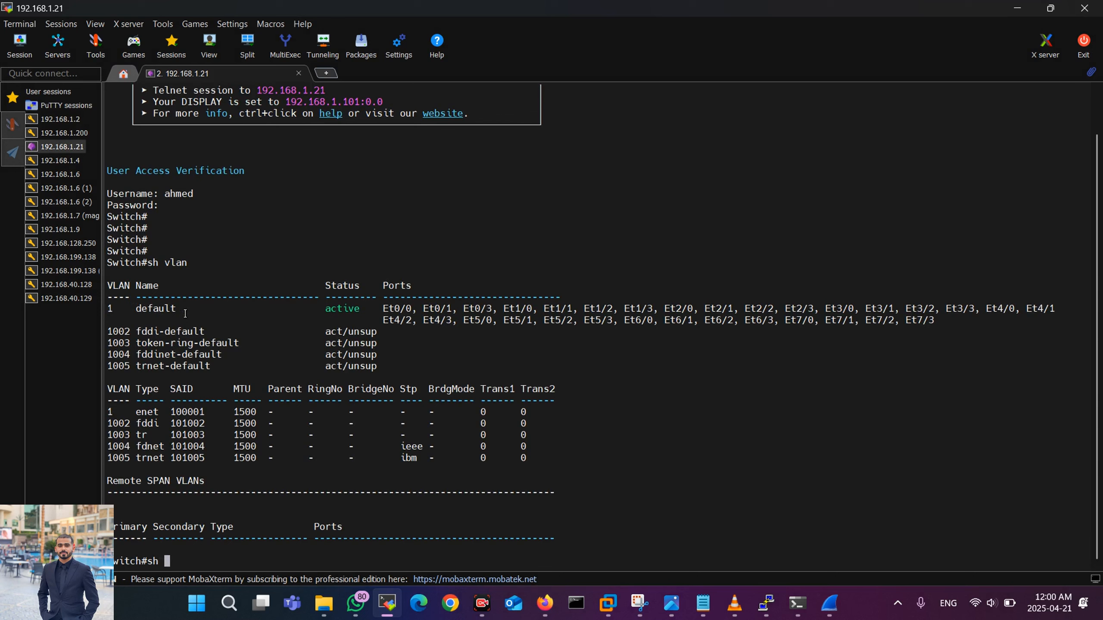
pyautogui.press('Tab')
pyautogui.write('| s')
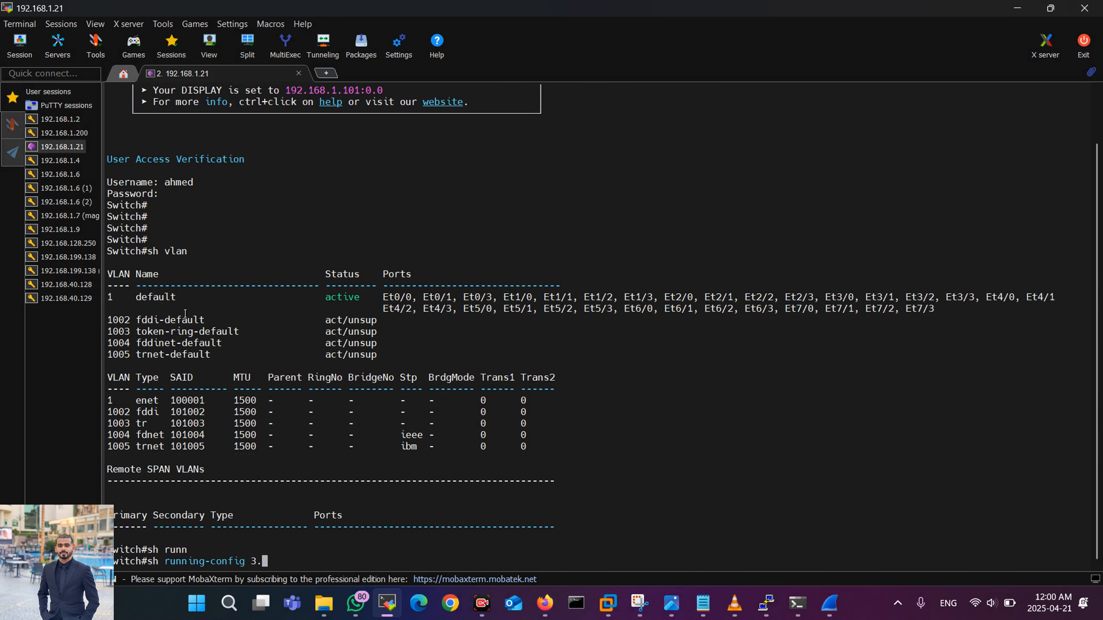
pyautogui.press('BackSpace')
pyautogui.press('BackSpace')
pyautogui.press('BackSpace')
pyautogui.press('Return')
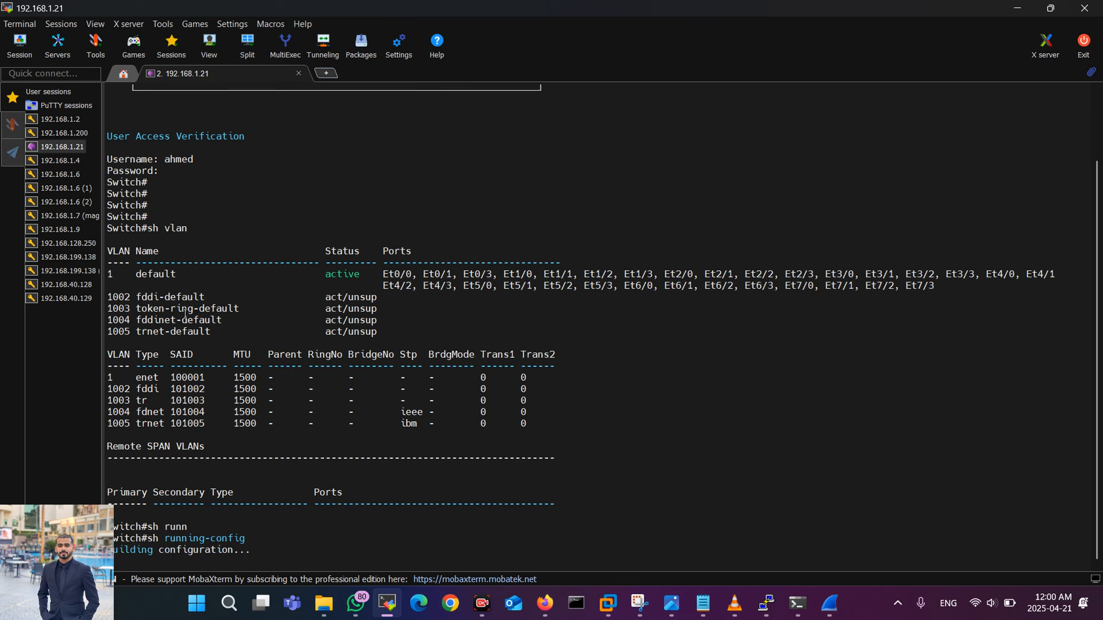
pyautogui.press('space')
pyautogui.press('space')
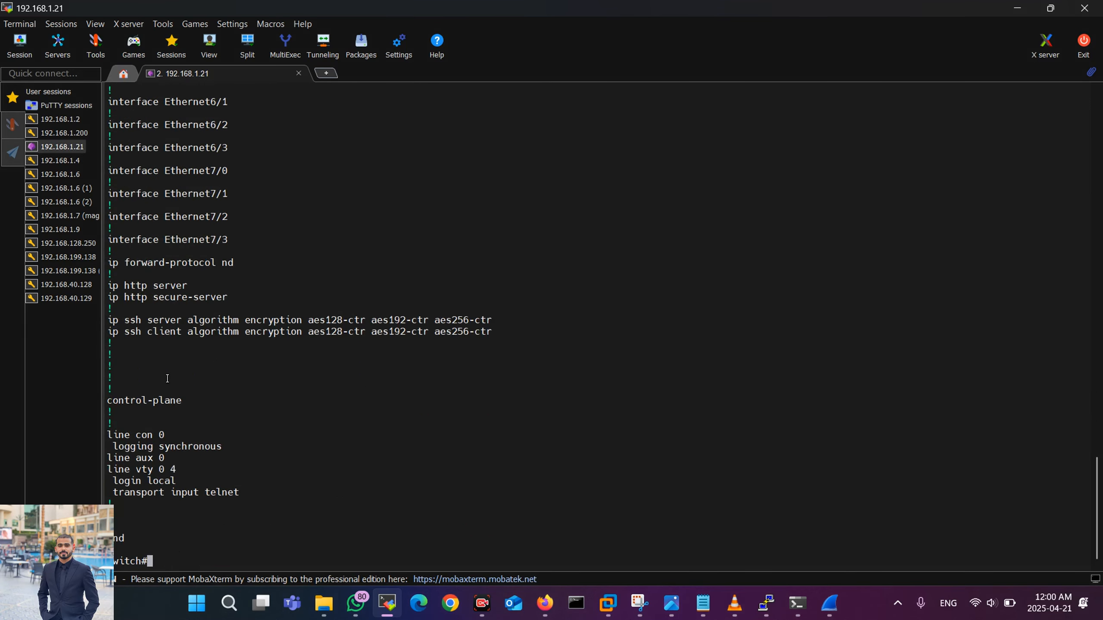
pyautogui.click(835, 604)
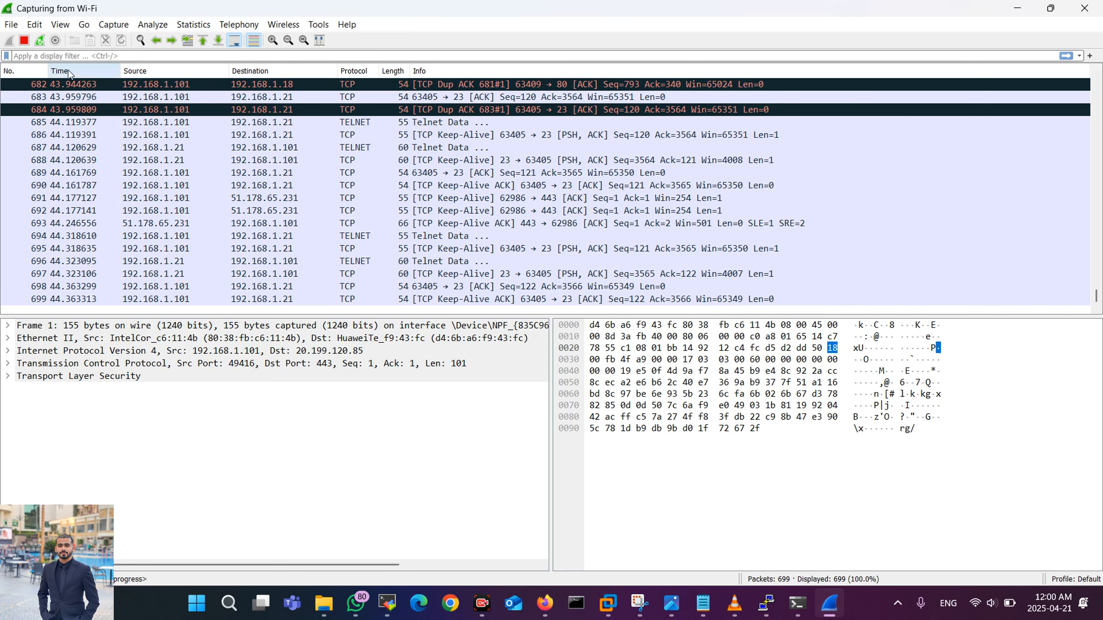
# Step: Stop the capture, filter for telnet, and follow the TCP stream of packet 696
pyautogui.click(26, 40)
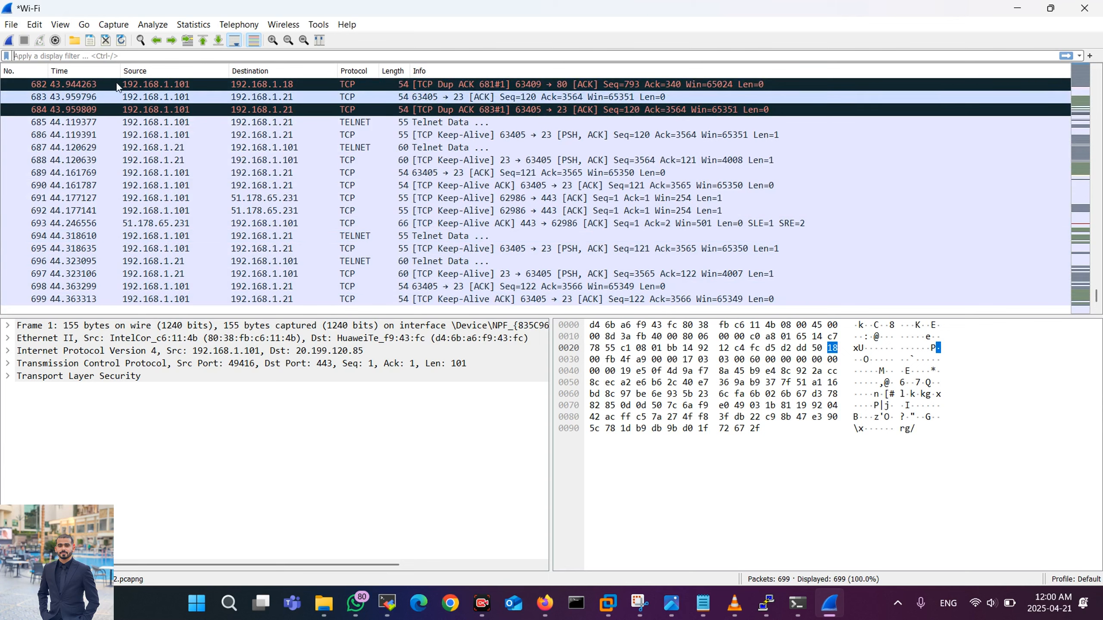
pyautogui.write('te')
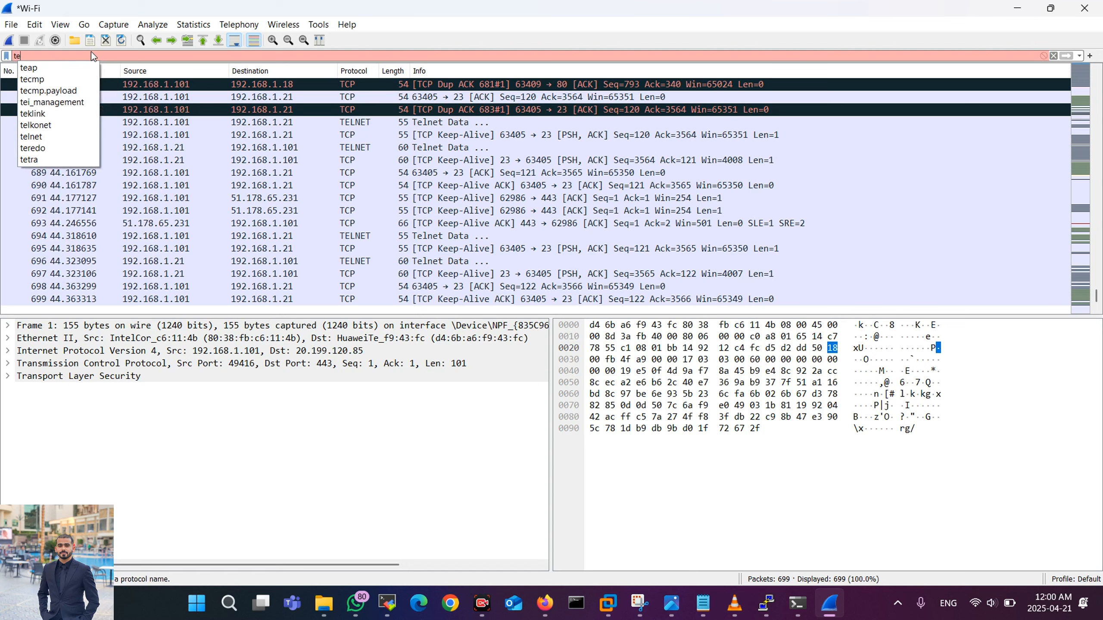
pyautogui.write('lnet')
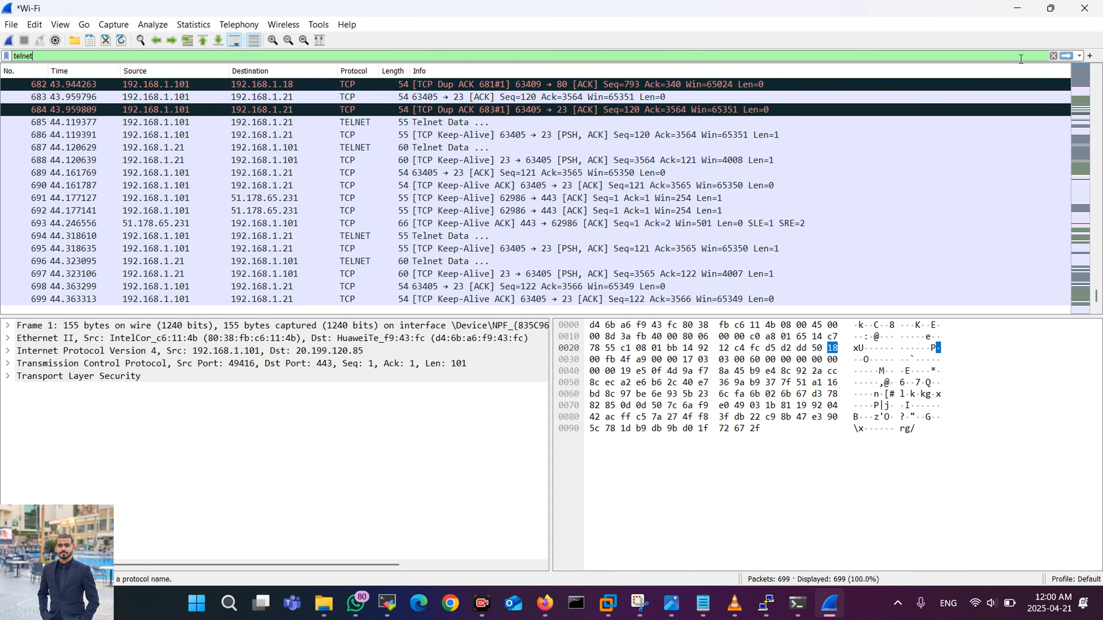
pyautogui.click(1066, 56)
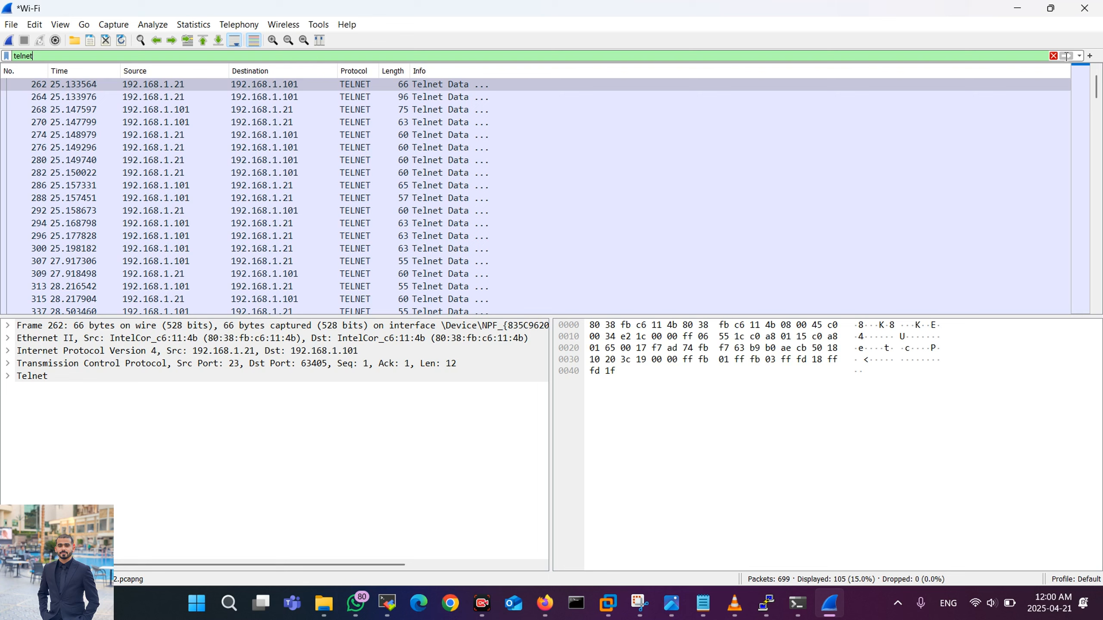
pyautogui.scroll(-20, 260, 217)
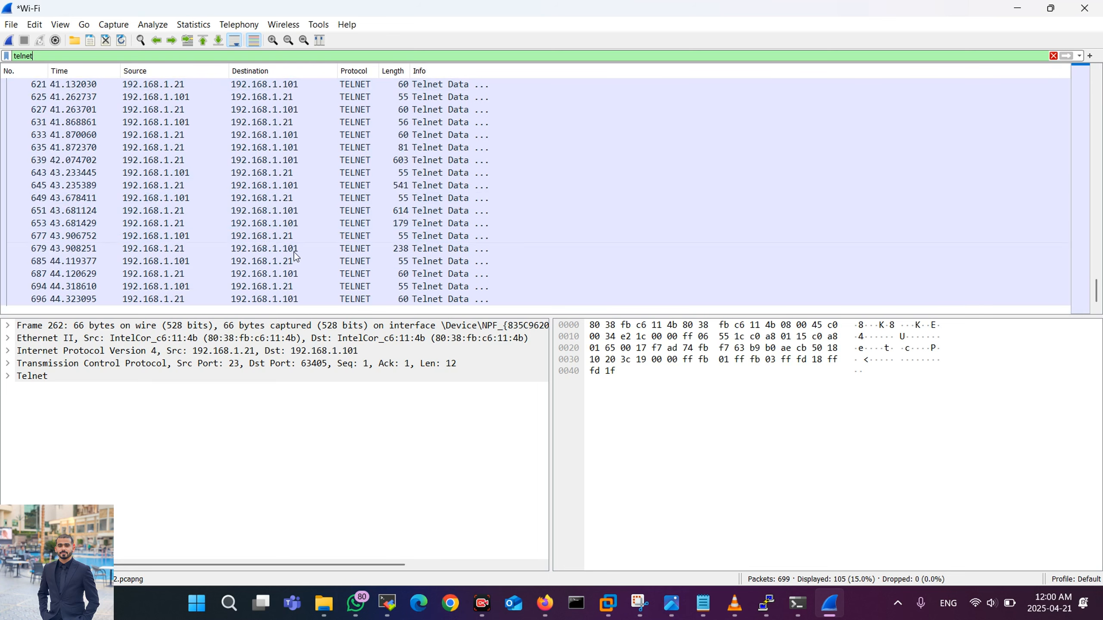
pyautogui.click(212, 301)
pyautogui.rightClick(212, 301)
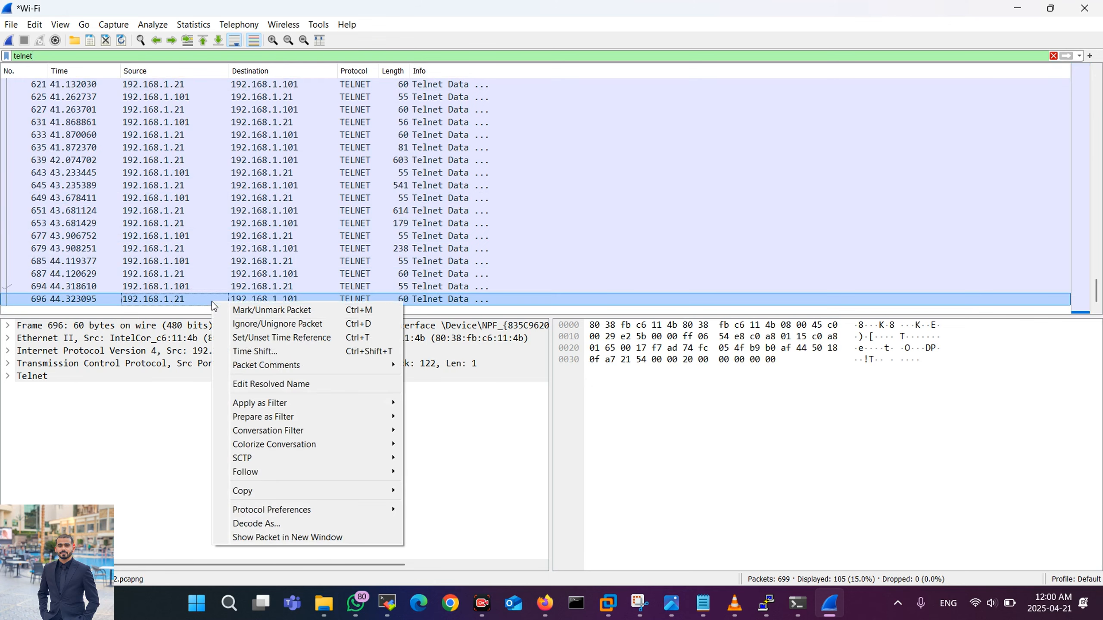
pyautogui.moveTo(285, 473)
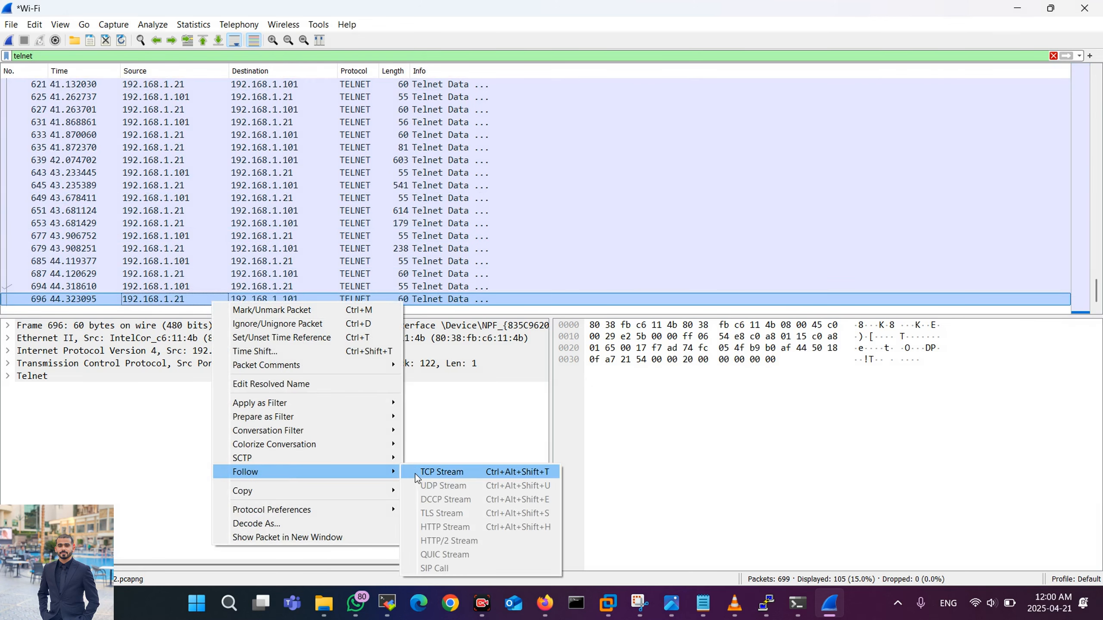
pyautogui.click(434, 472)
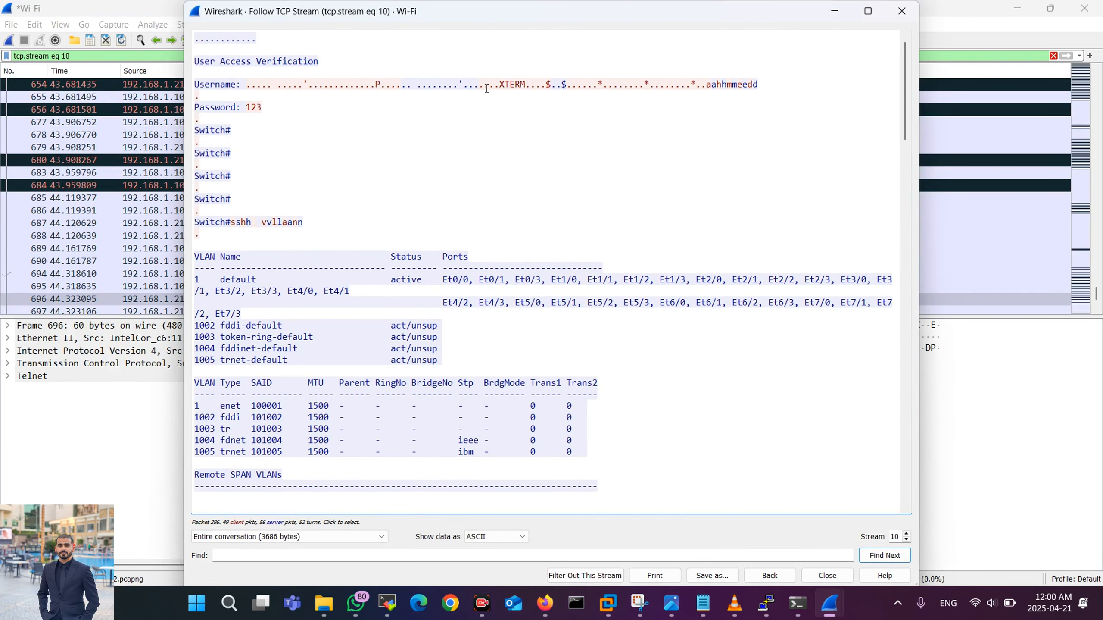
# Step: Highlight the cleartext username, password, and echoed show vlan command in the stream
pyautogui.moveTo(707, 84); pyautogui.dragTo(781, 82)
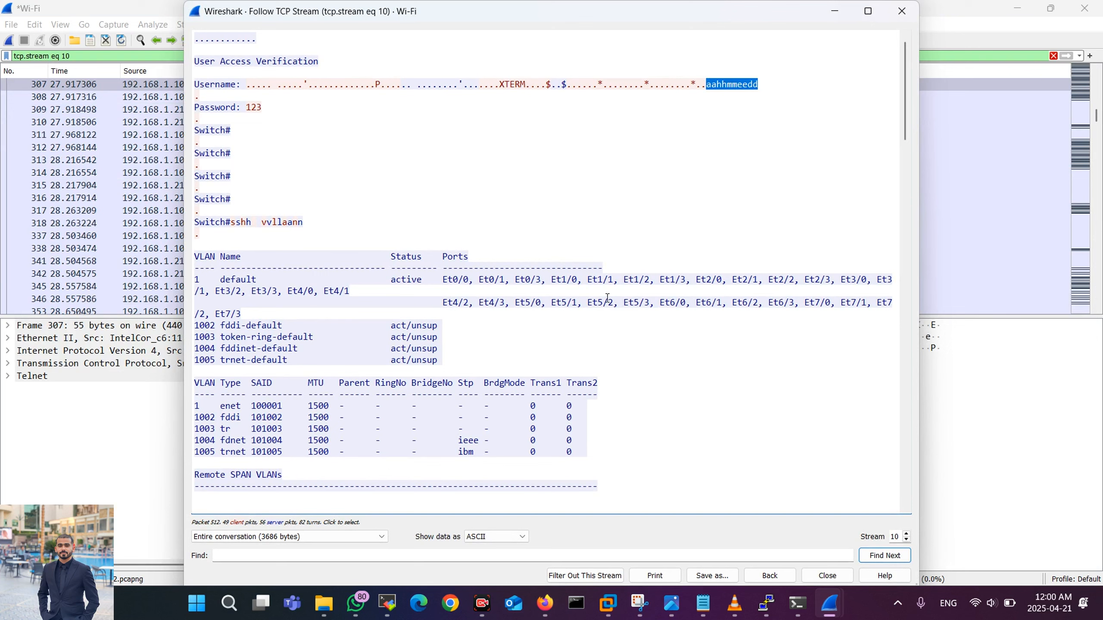
pyautogui.moveTo(242, 107); pyautogui.dragTo(272, 111)
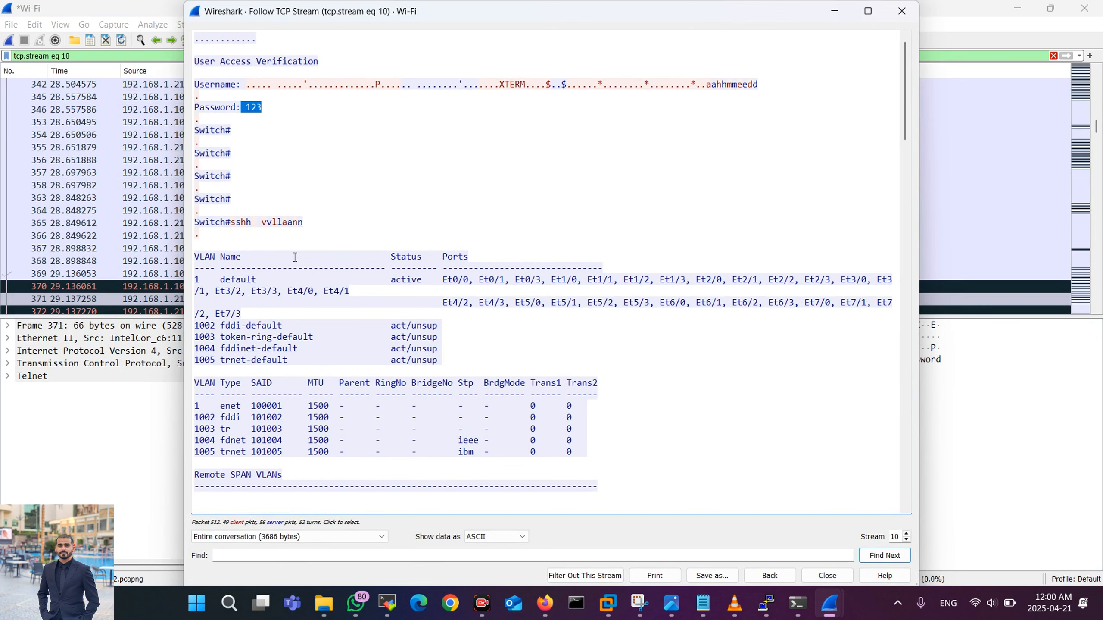
pyautogui.moveTo(226, 223); pyautogui.dragTo(391, 392)
pyautogui.scroll(-2, 314, 272)
pyautogui.scroll(-9, 313, 272)
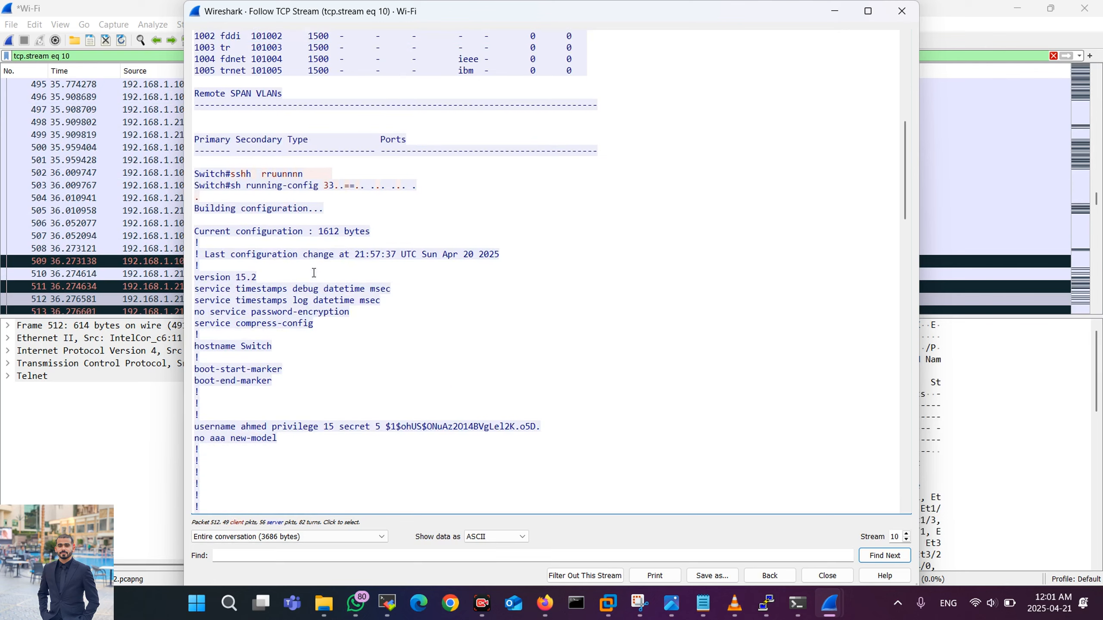
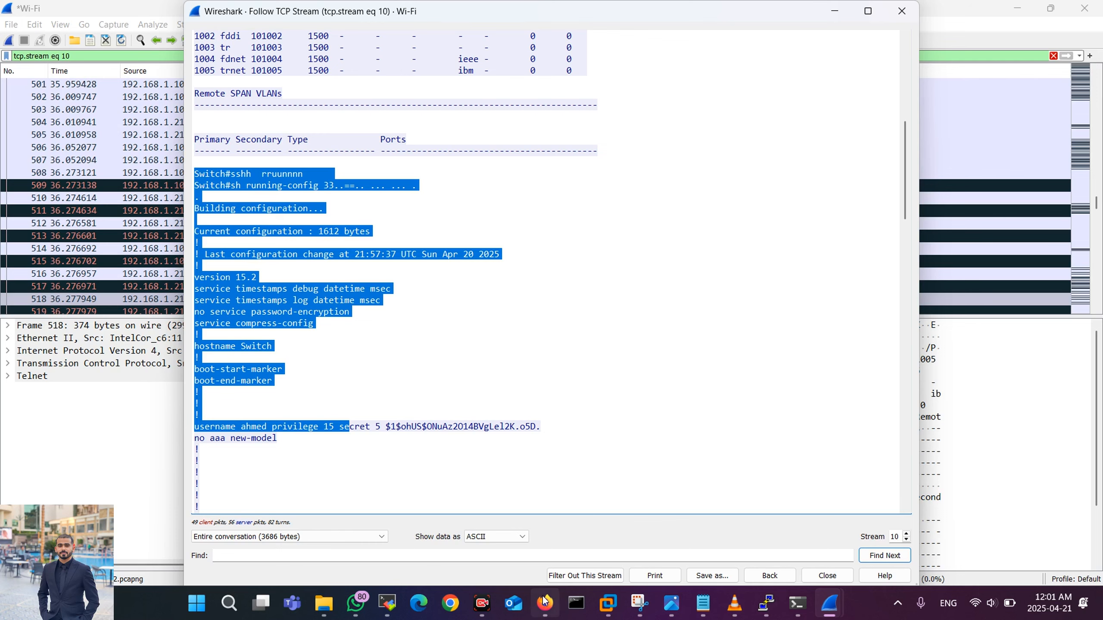
# Step: Bring the Wireshark Follow TCP Stream window back to the front
pyautogui.click(545, 602)
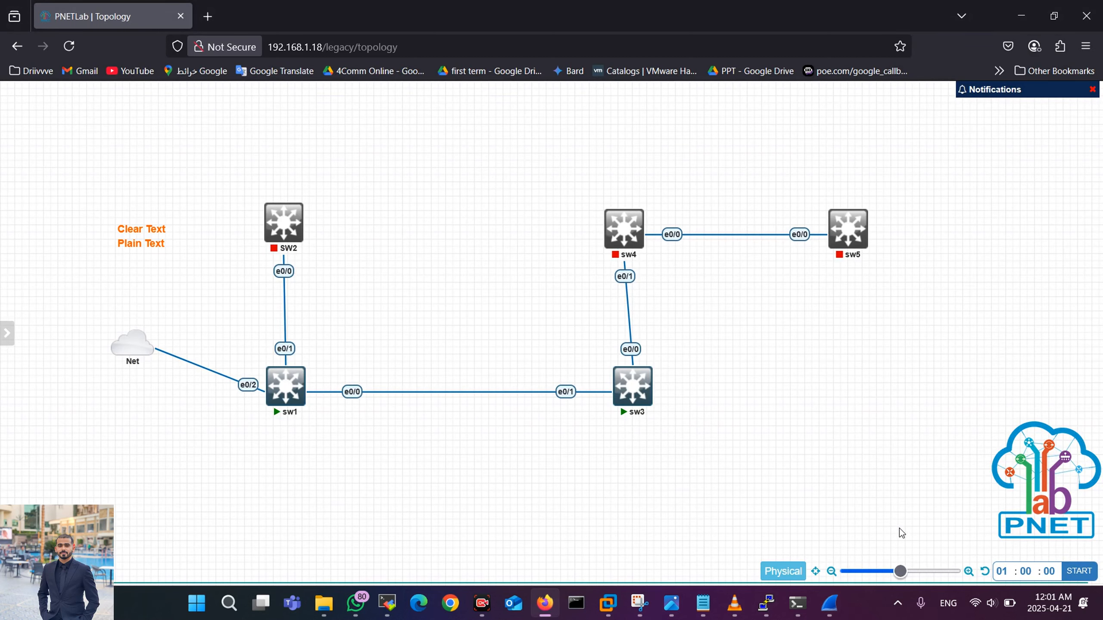
pyautogui.moveTo(830, 602)
pyautogui.click(775, 532)
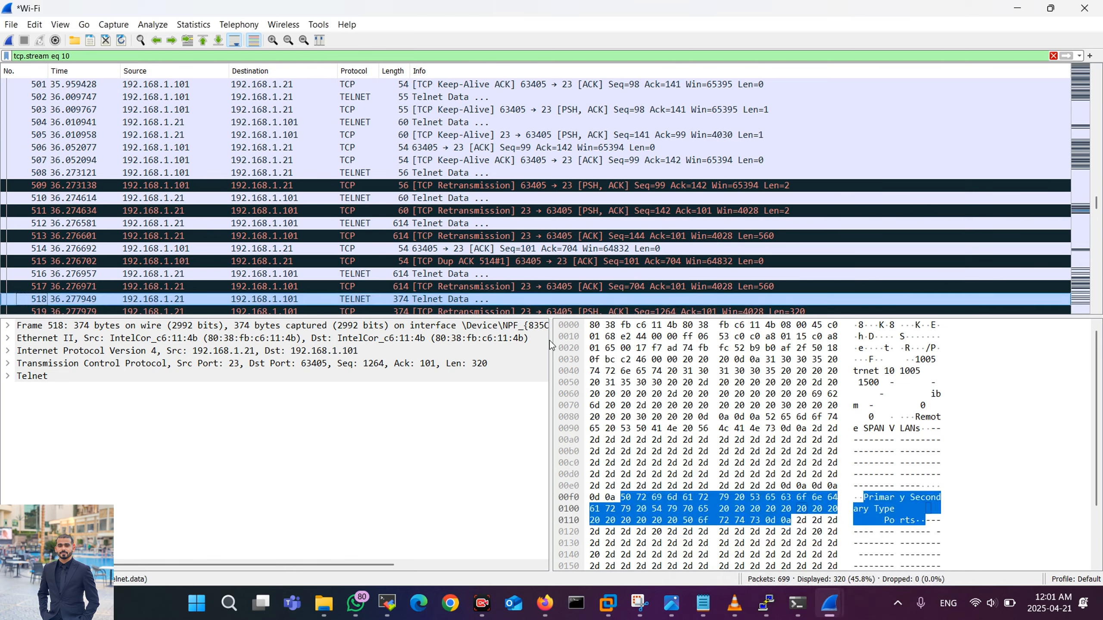
pyautogui.moveTo(838, 601)
pyautogui.click(908, 512)
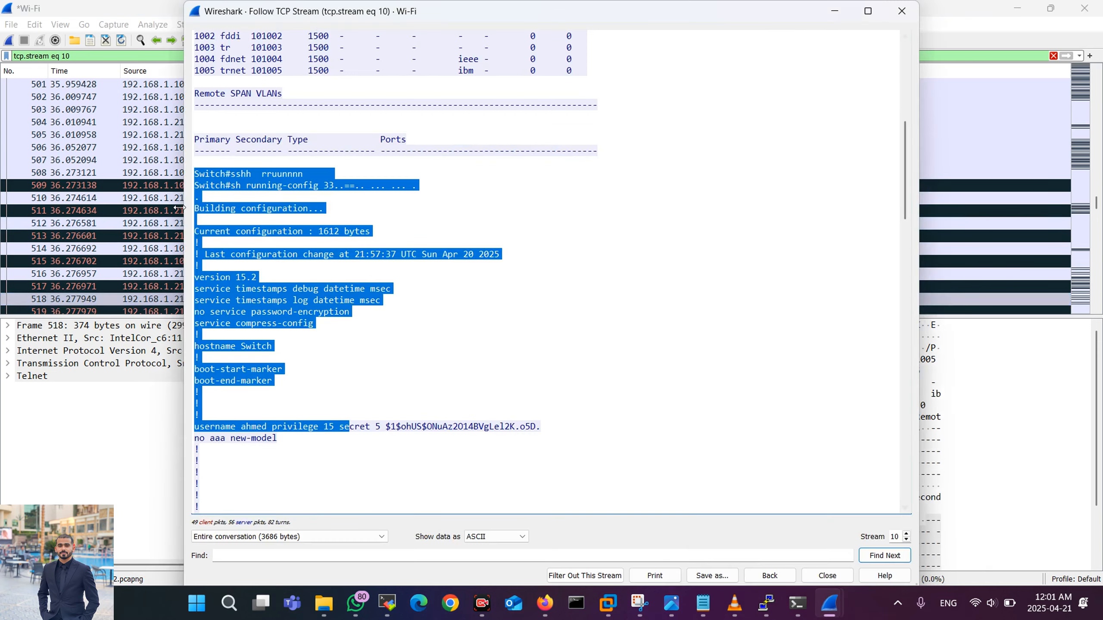
# Step: Highlight the cleartext Telnet username and password in the stream, then close it
pyautogui.scroll(10, 427, 193)
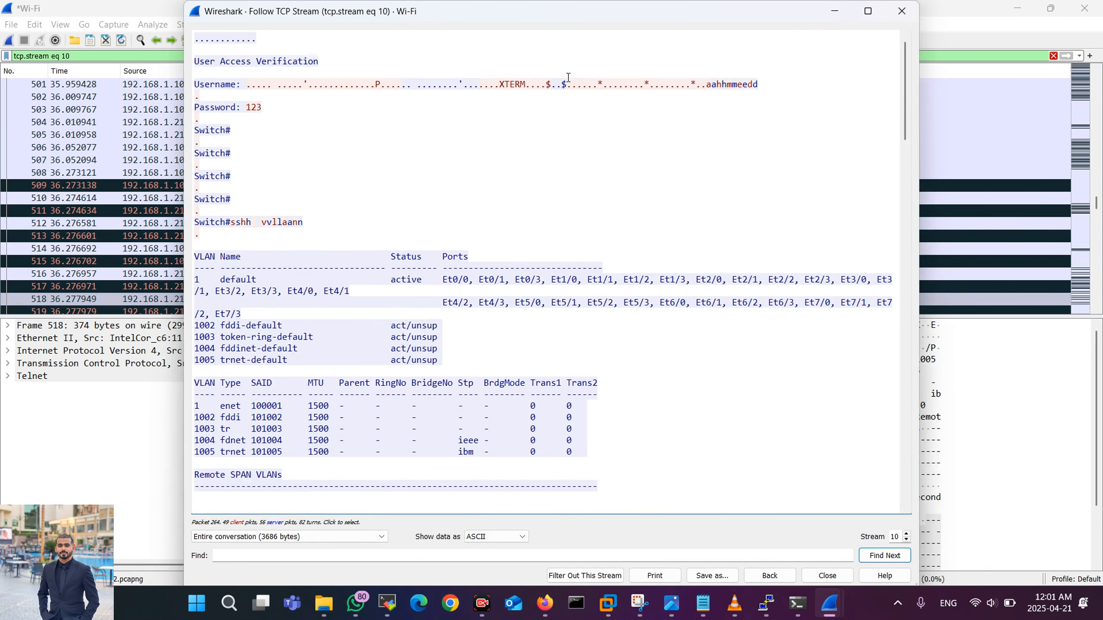
pyautogui.moveTo(711, 84); pyautogui.dragTo(754, 86)
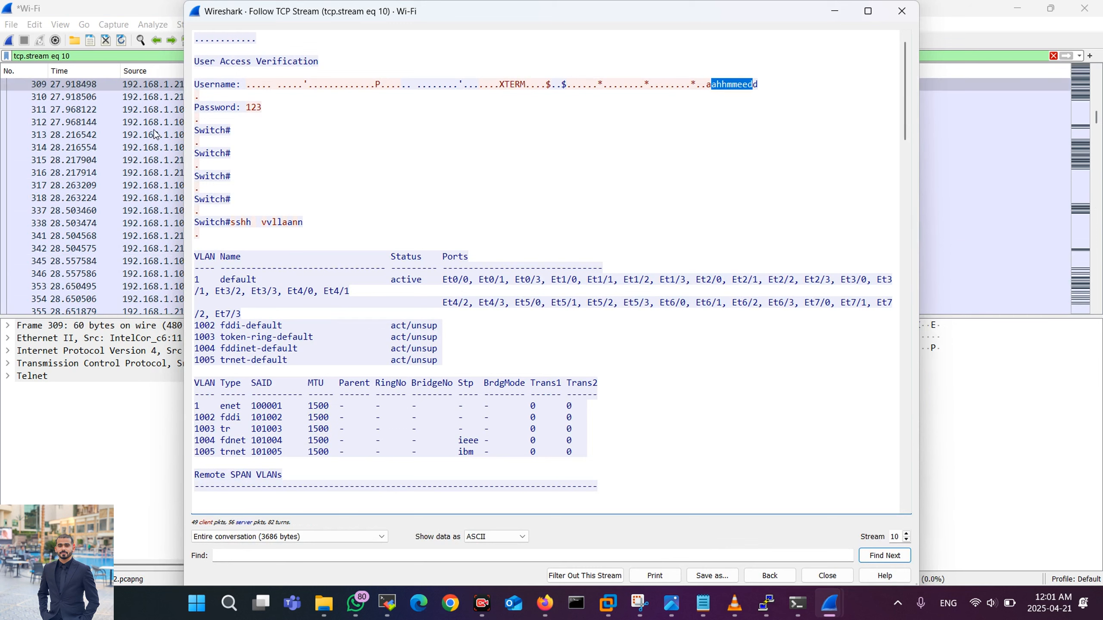
pyautogui.moveTo(236, 107); pyautogui.dragTo(283, 116)
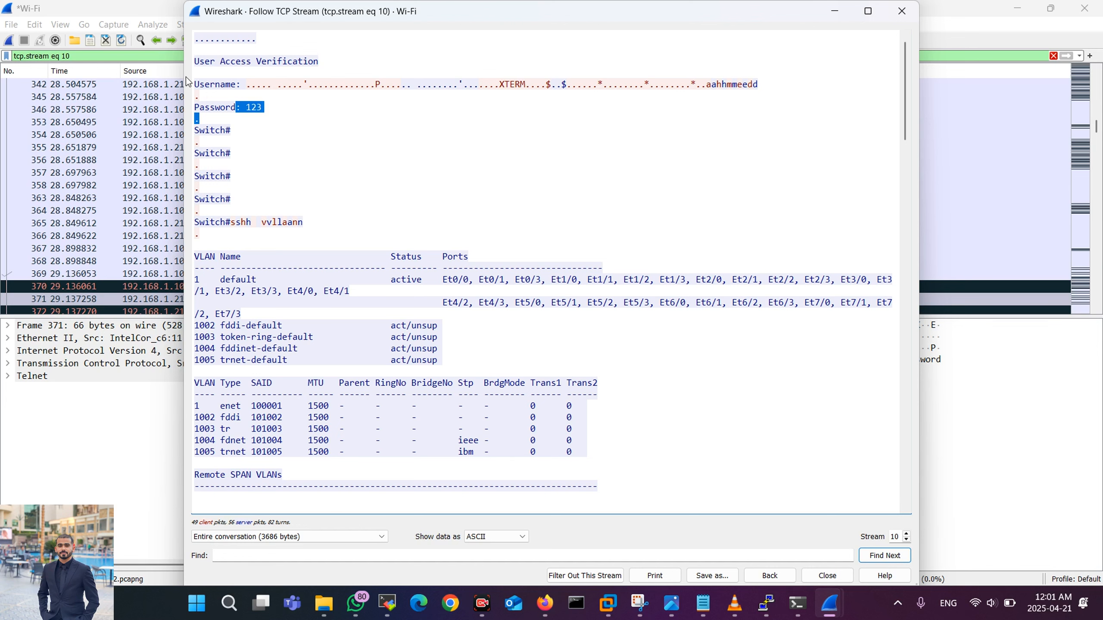
pyautogui.press('Escape')
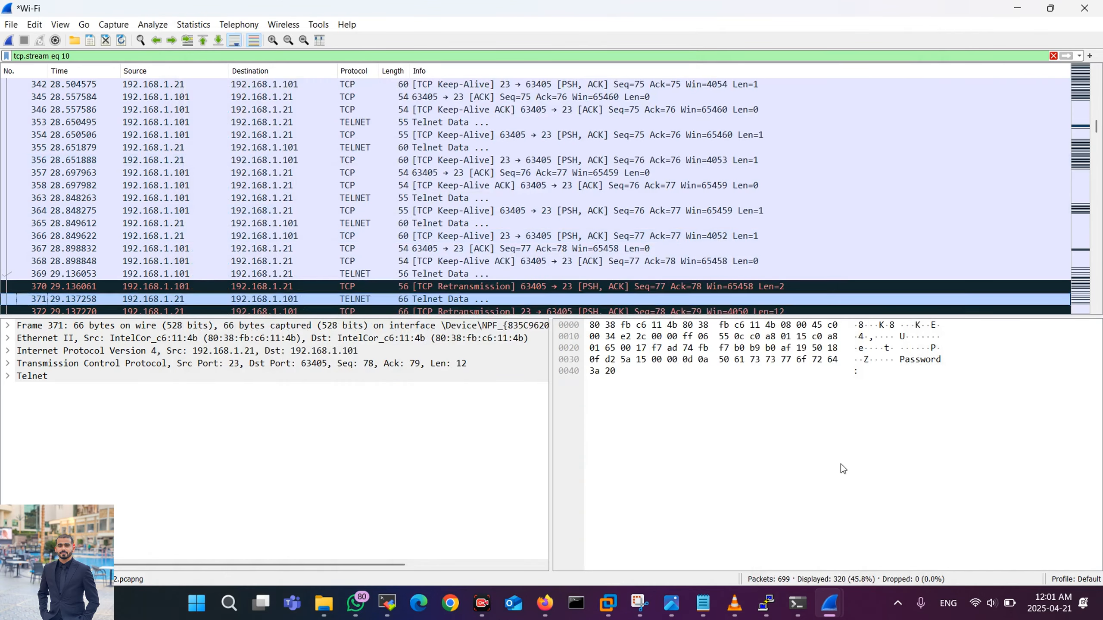
# Step: In PNETLab, circle the area left of sw1 in red and draw arrows toward the Net–sw1 link
pyautogui.click(546, 604)
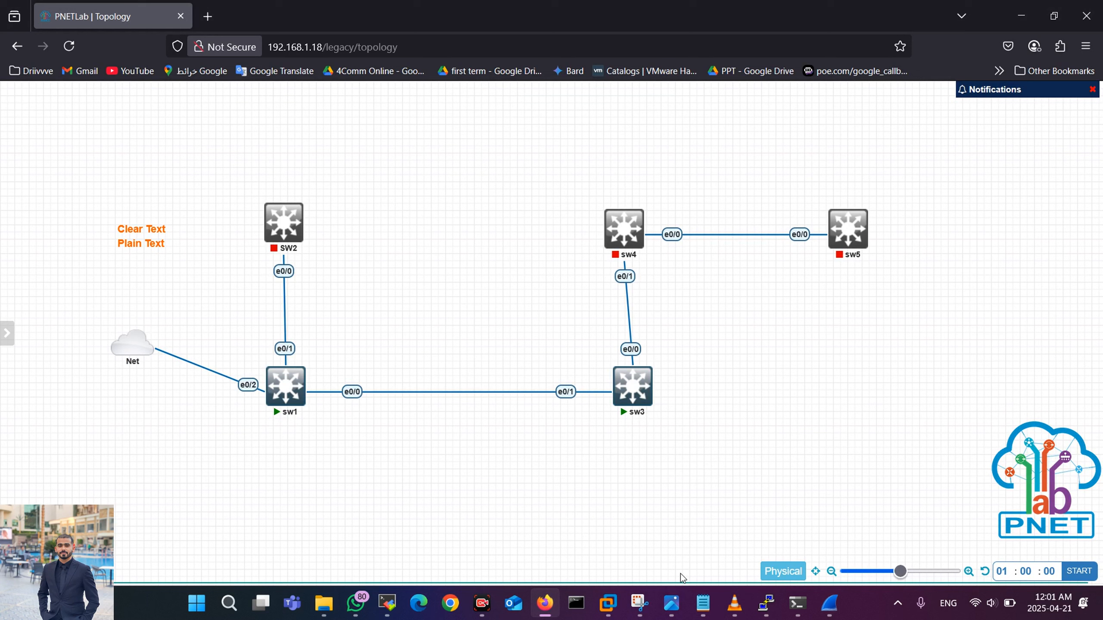
pyautogui.moveTo(148, 374); pyautogui.dragTo(217, 396)
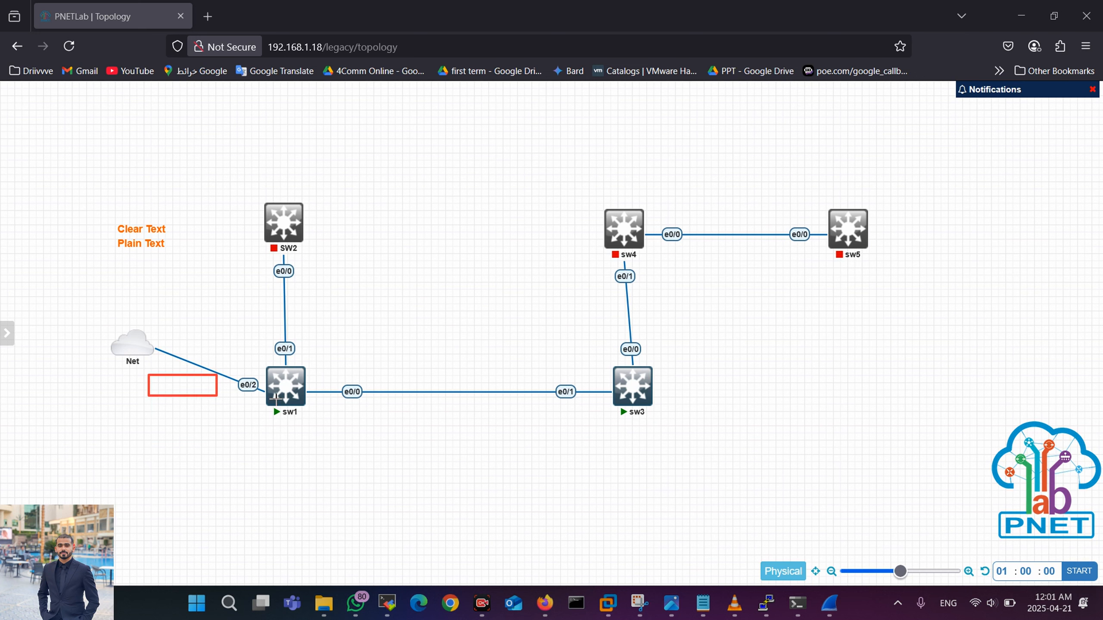
pyautogui.moveTo(271, 370); pyautogui.dragTo(182, 325)
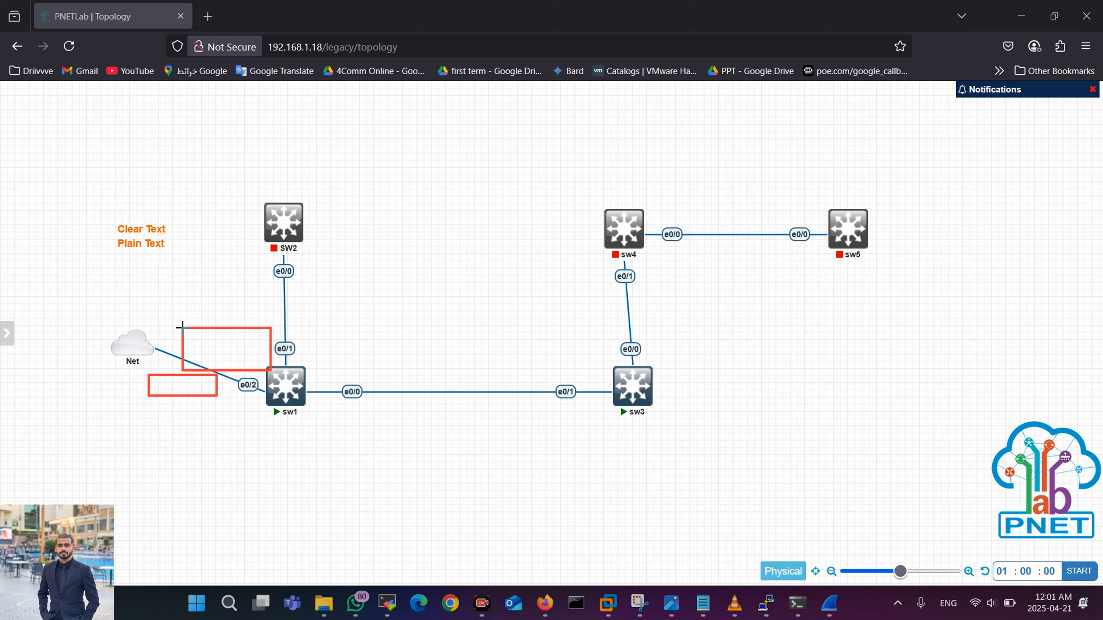
pyautogui.click(848, 575)
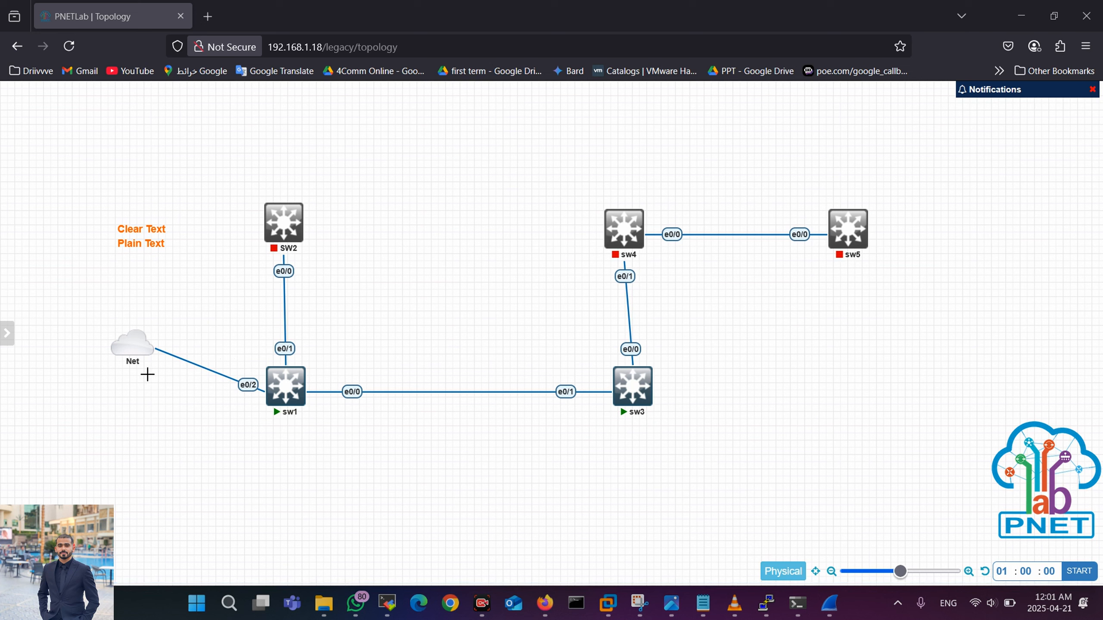
pyautogui.moveTo(143, 375)
pyautogui.mouseDown()
pyautogui.moveTo(202, 421)
pyautogui.moveTo(197, 430)
pyautogui.mouseUp()
pyautogui.moveTo(274, 368)
pyautogui.mouseDown()
pyautogui.moveTo(160, 320)
pyautogui.moveTo(201, 324)
pyautogui.mouseUp()
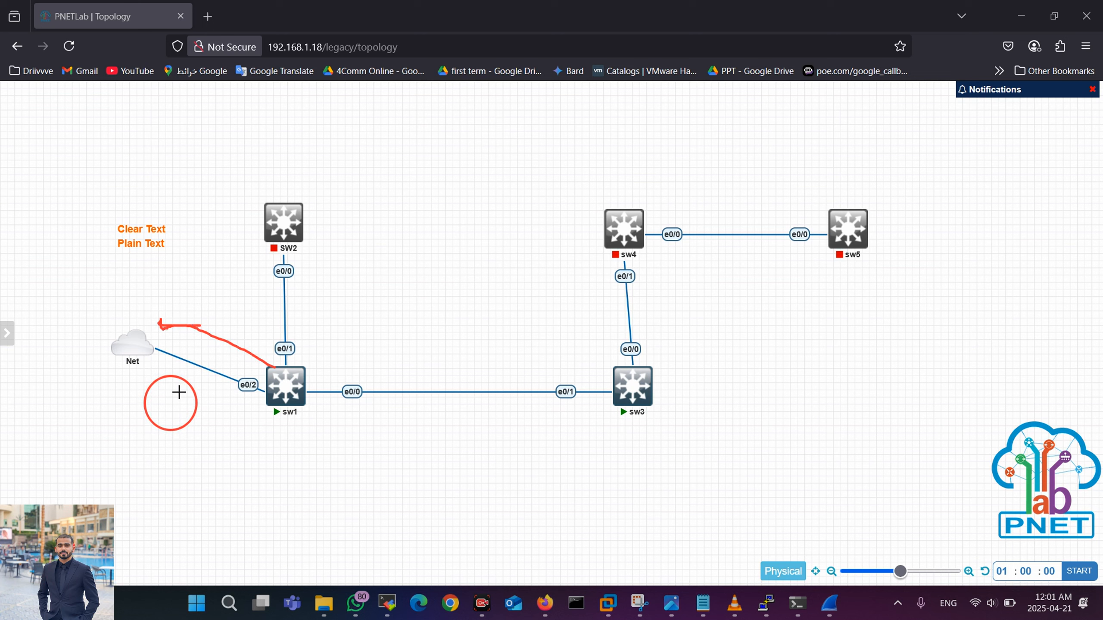
pyautogui.moveTo(179, 392)
pyautogui.mouseDown()
pyautogui.moveTo(217, 345)
pyautogui.moveTo(215, 360)
pyautogui.mouseUp()
# Step: Bring the followed Telnet stream forward and scroll through its login, prompts and VLAN output
pyautogui.click(830, 602)
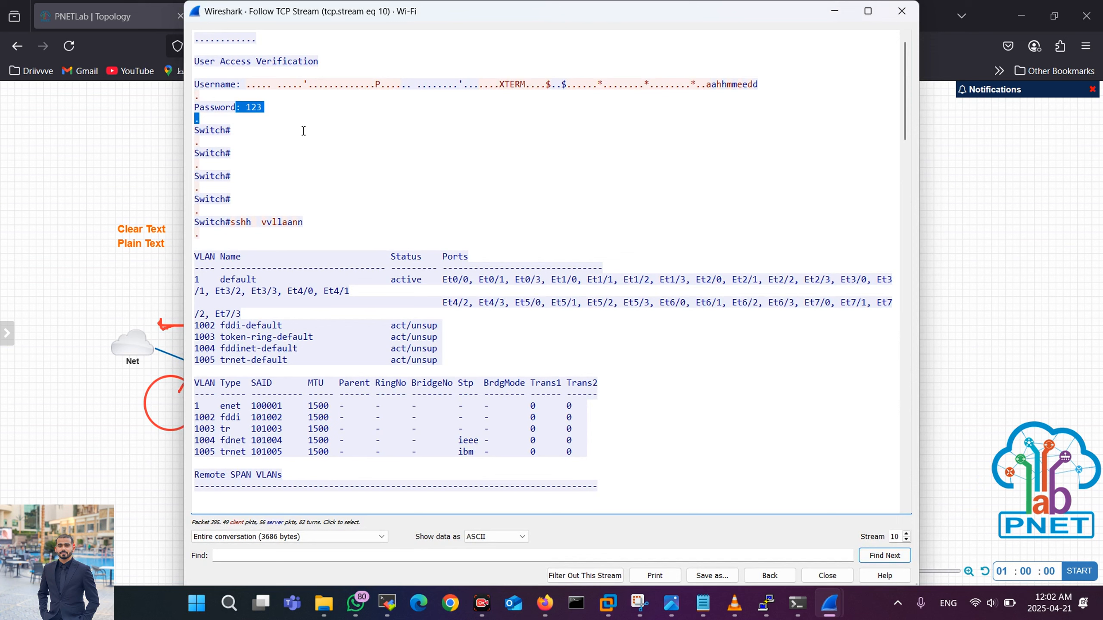
pyautogui.scroll(-5, 304, 130)
pyautogui.scroll(5, 366, 241)
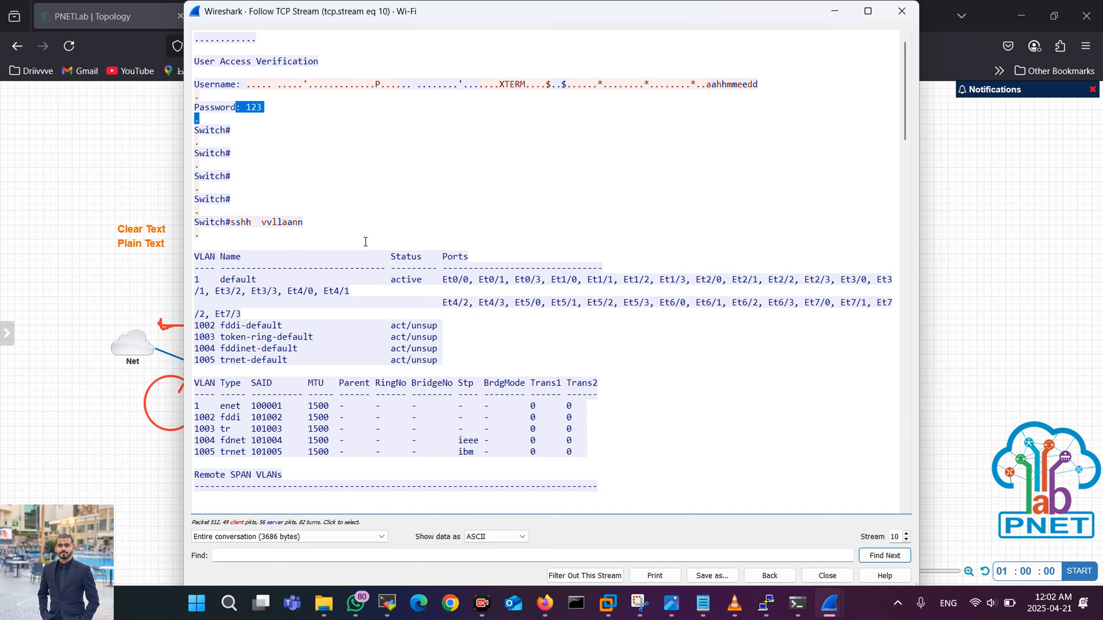